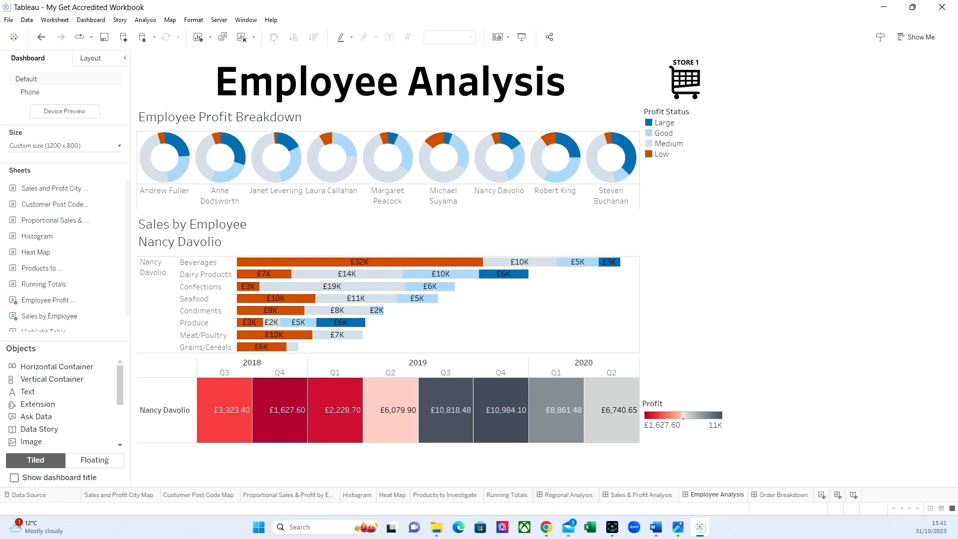
# Step: Review the Regional Analysis and Sales & Profit Analysis dashboards, returning to Regional Analysis
pyautogui.click(574, 495)
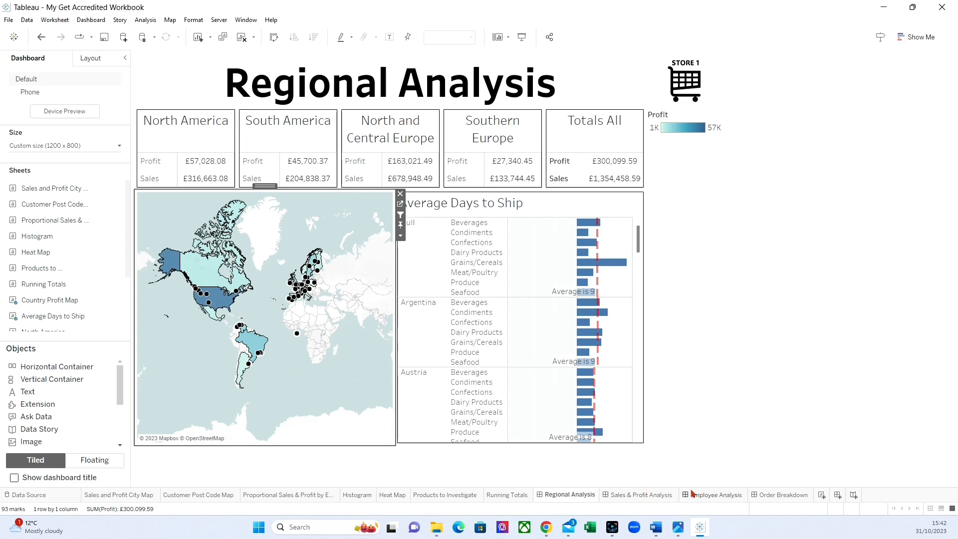
pyautogui.click(646, 495)
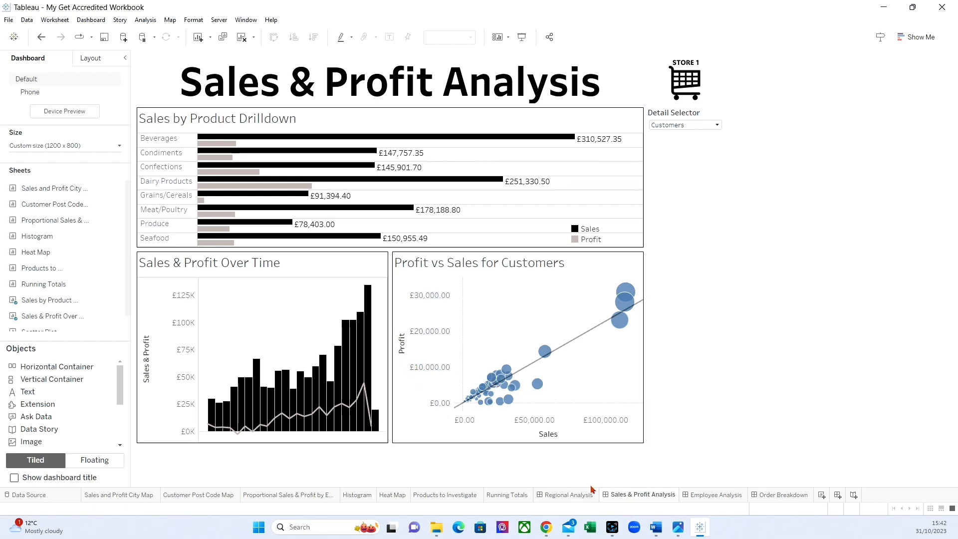
pyautogui.click(569, 495)
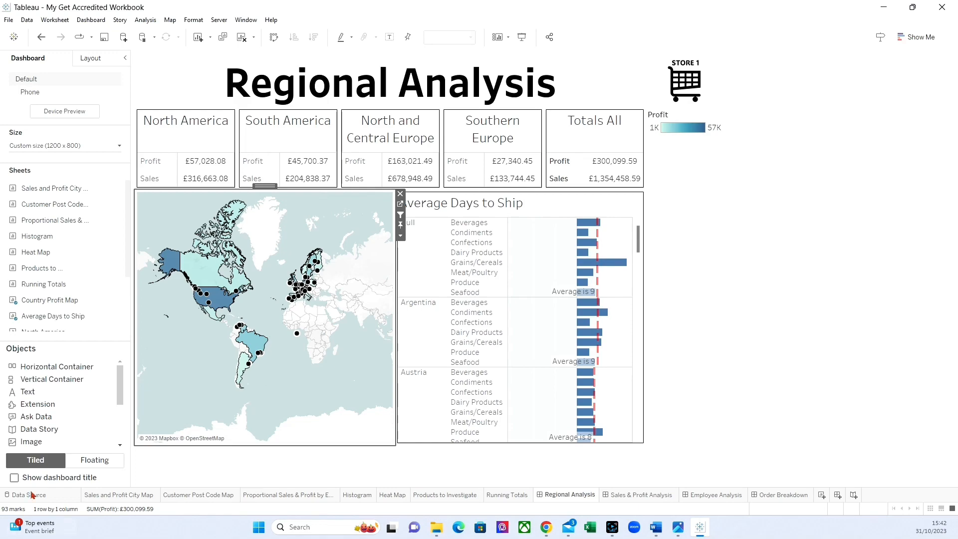
# Step: Add a dashboard filter action named "Click here to see the Sales and Profit Analysis for <Country (Customers)>", inserting the country as a field
pyautogui.click(79, 20)
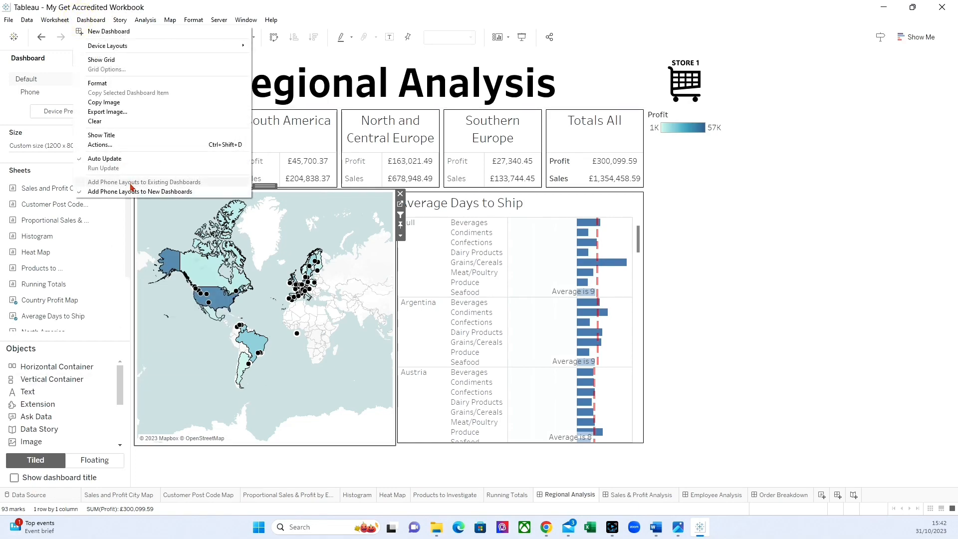
pyautogui.click(109, 146)
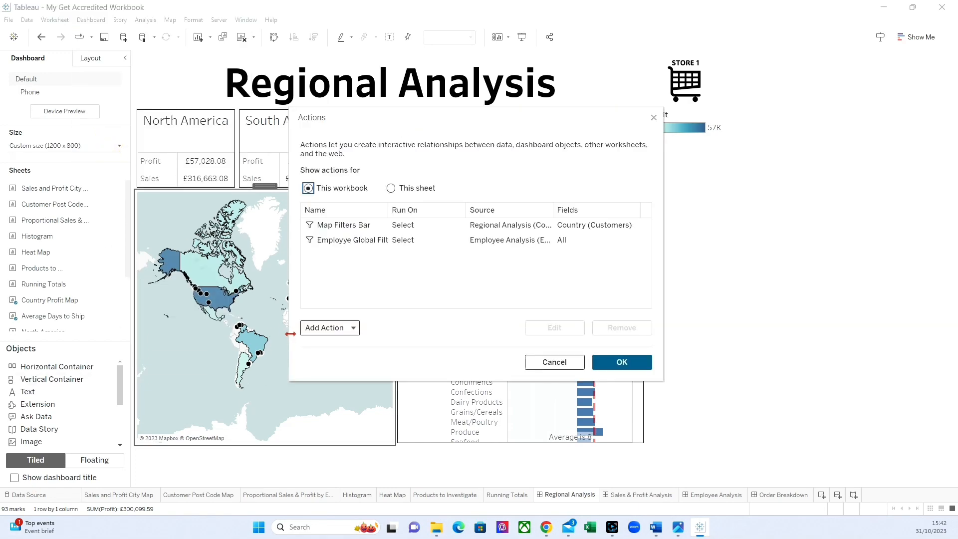
pyautogui.click(339, 330)
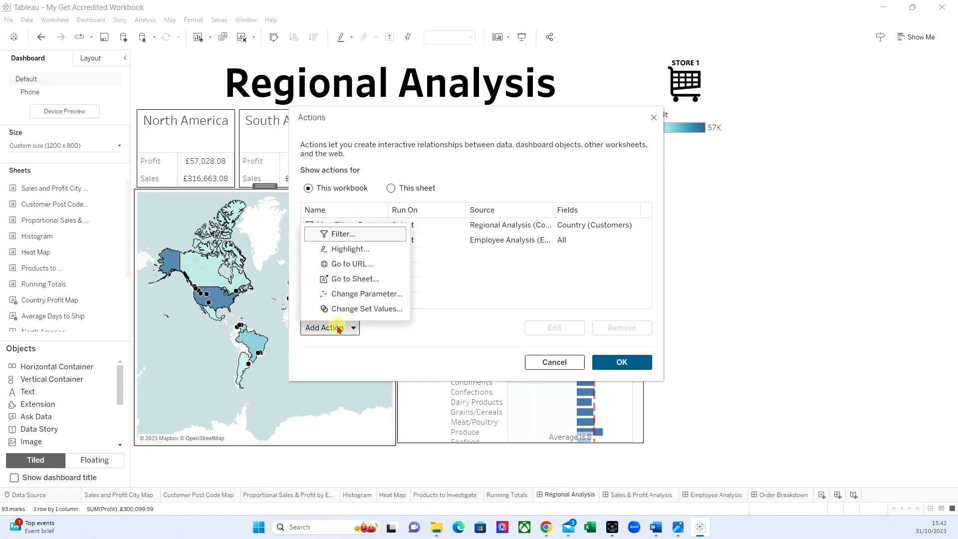
pyautogui.click(348, 230)
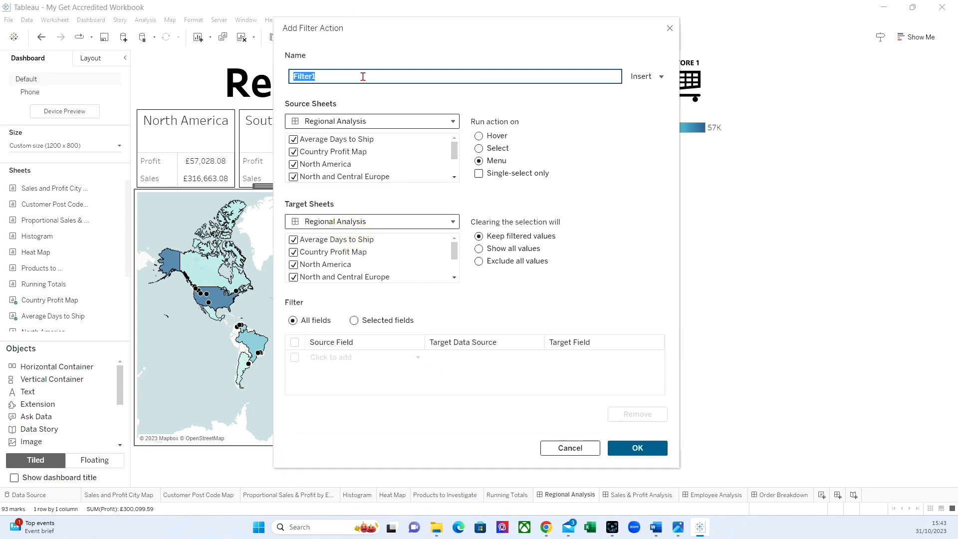
pyautogui.write('Cl')
pyautogui.write('ick here to see the Sales and Profit Analysis for')
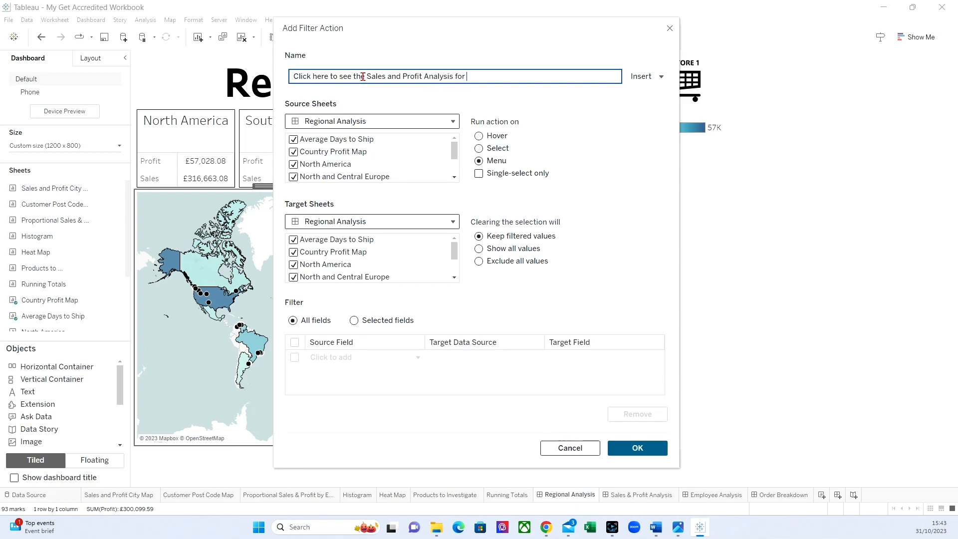
pyautogui.click(641, 76)
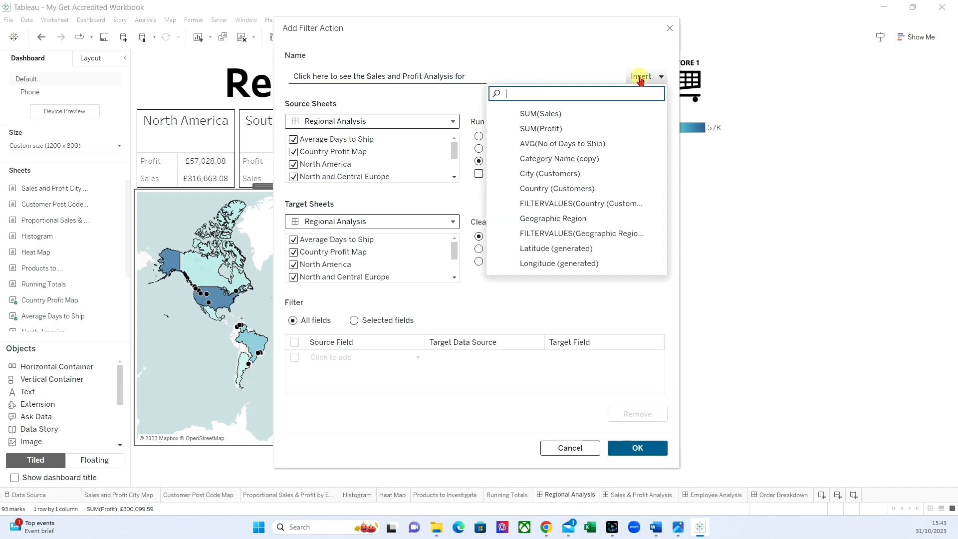
pyautogui.click(570, 188)
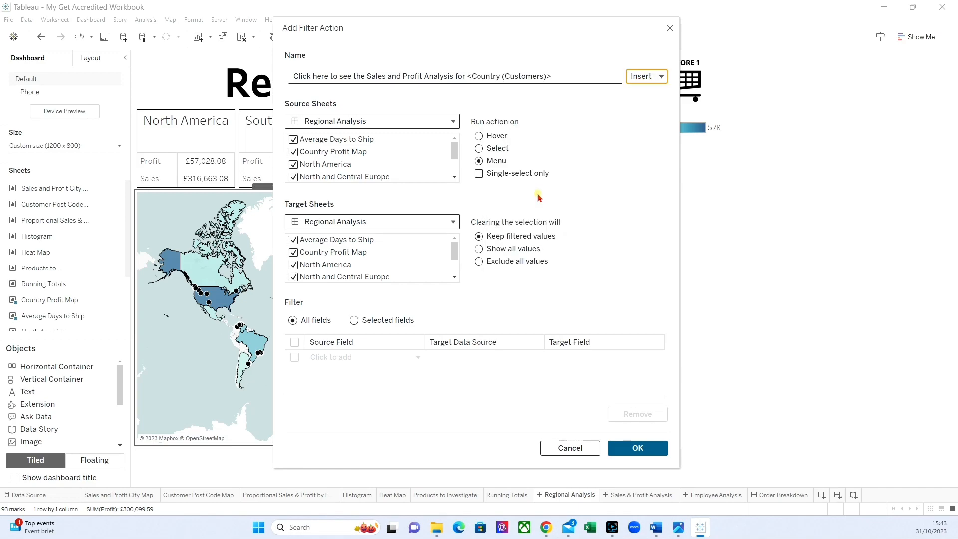
# Step: Limit the filter action's source sheets to Country Profit Map and restrict the menu action to single-select only
pyautogui.click(293, 139)
pyautogui.click(293, 152)
pyautogui.click(293, 164)
pyautogui.click(293, 177)
pyautogui.scroll(-1, 299, 175)
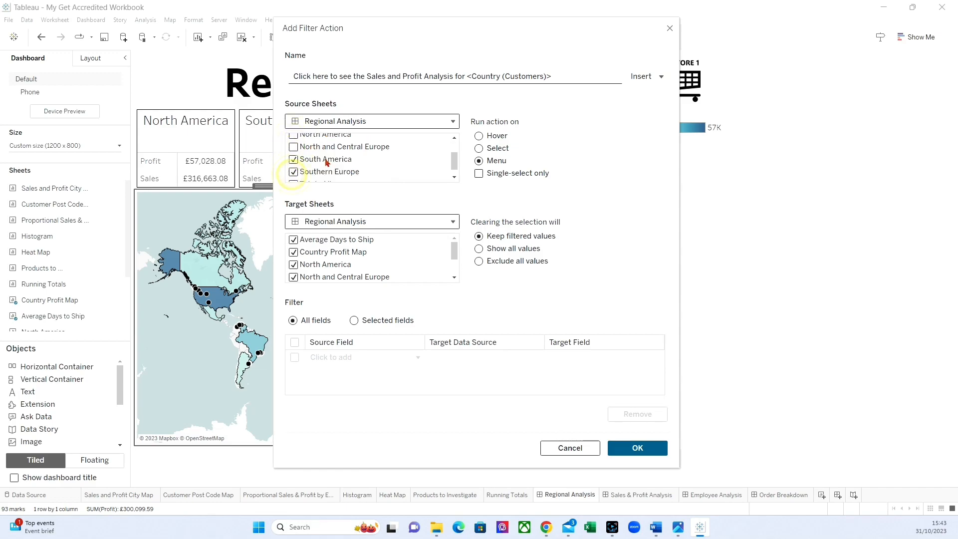
pyautogui.click(294, 152)
pyautogui.click(293, 164)
pyautogui.click(293, 176)
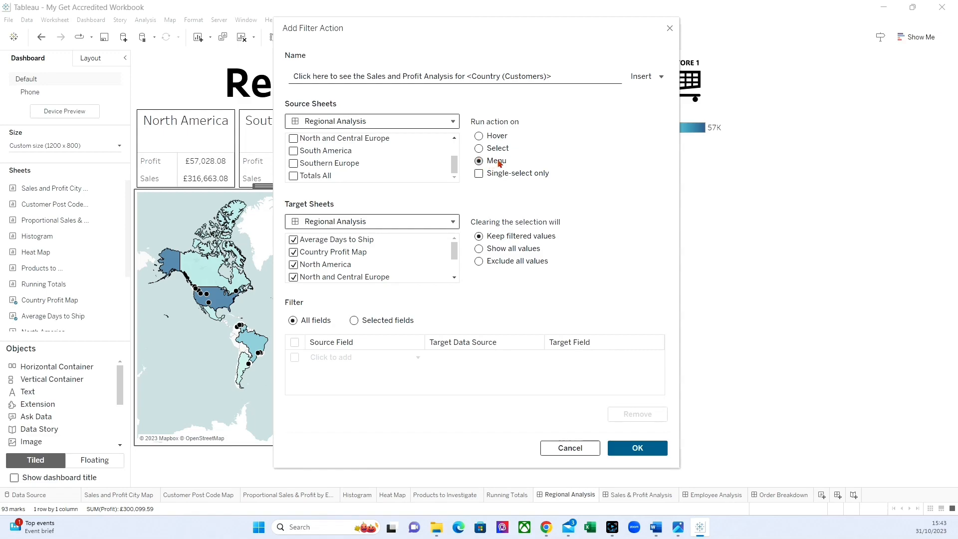
pyautogui.click(481, 174)
# Step: Target the action at the Sales & Profit Analysis dashboard and have clearing the selection show all values
pyautogui.click(325, 224)
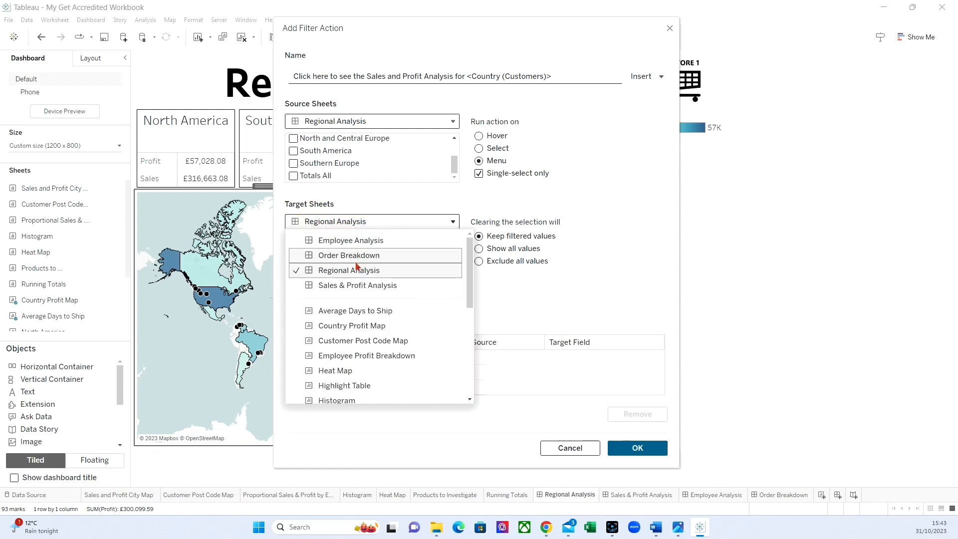
pyautogui.click(358, 286)
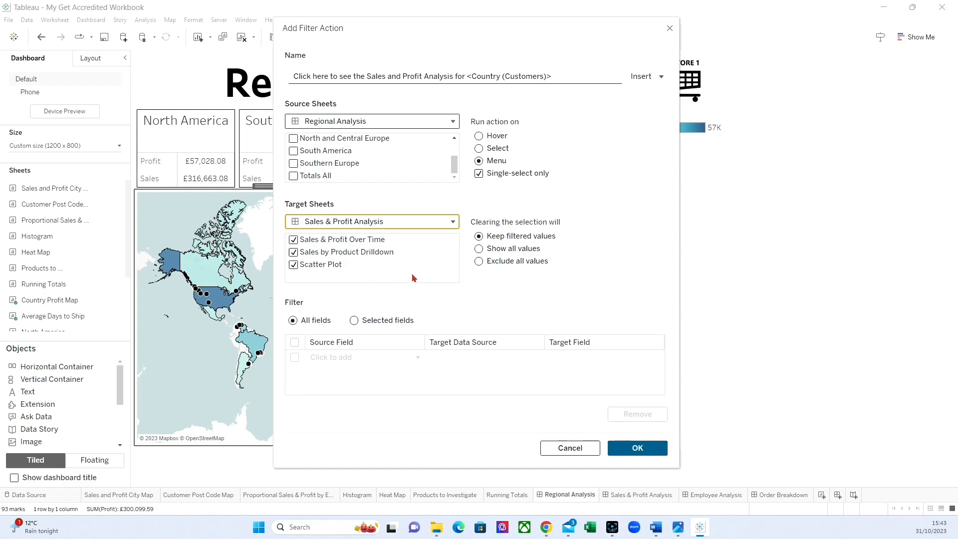
pyautogui.click(480, 249)
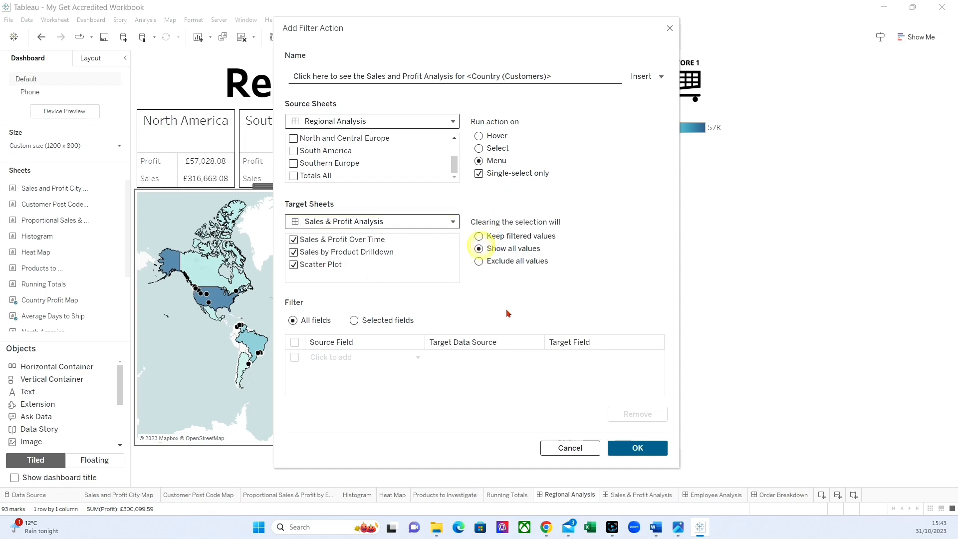
# Step: Restrict the filter to the selected field Country (Customers) and save the new dashboard action
pyautogui.click(354, 320)
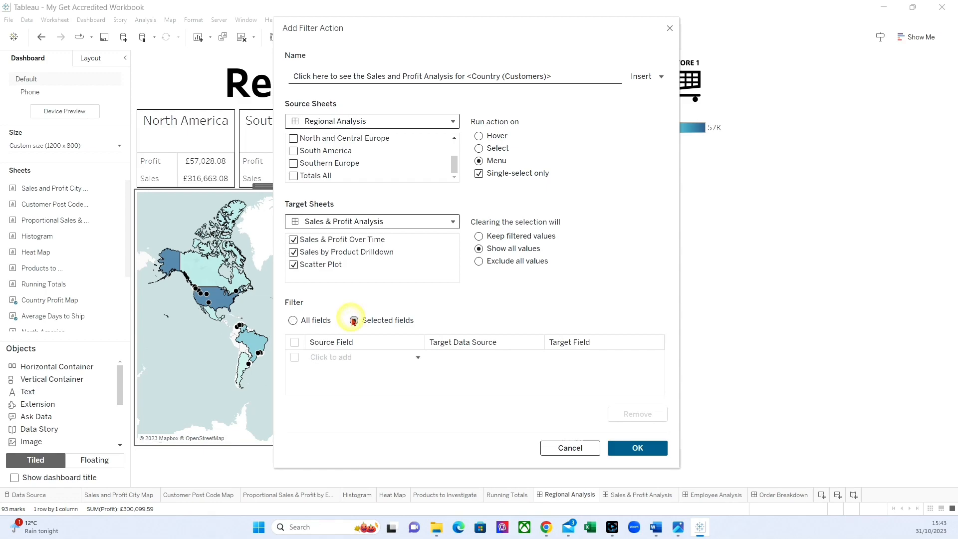
pyautogui.click(360, 360)
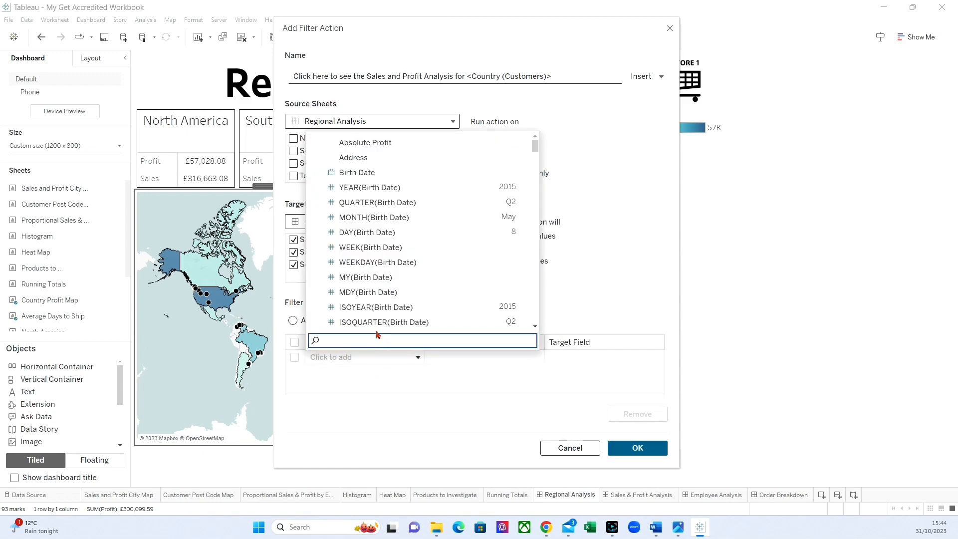
pyautogui.scroll(-4, 375, 221)
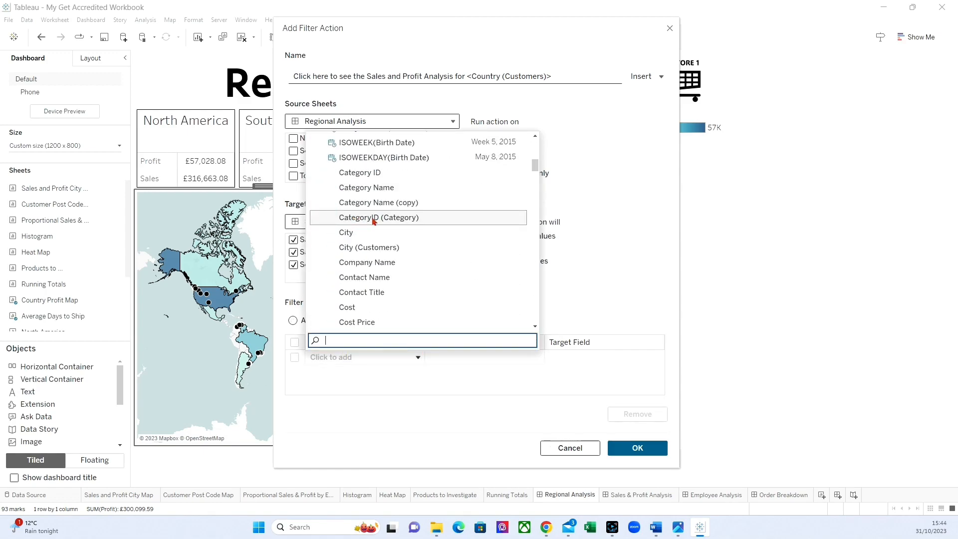
pyautogui.scroll(-3, 370, 254)
pyautogui.click(362, 247)
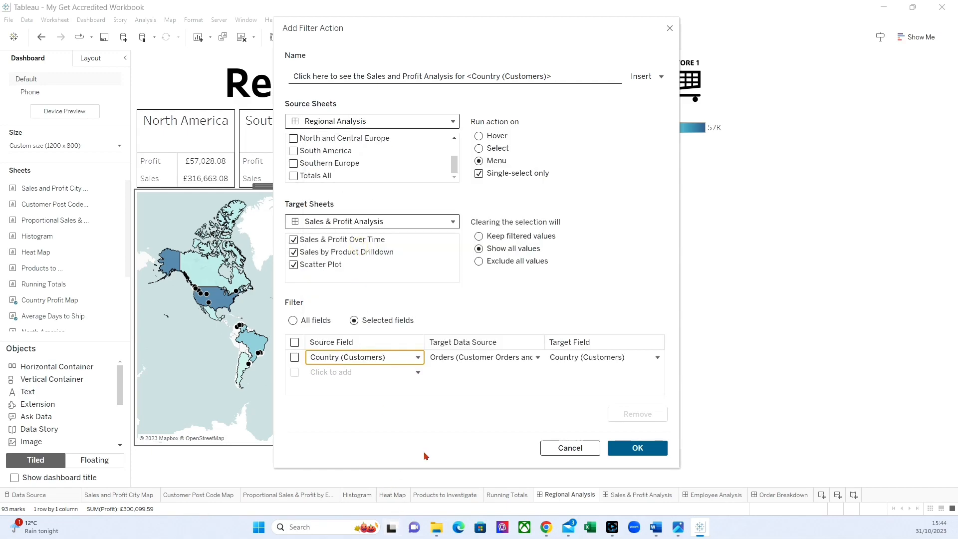
pyautogui.click(637, 449)
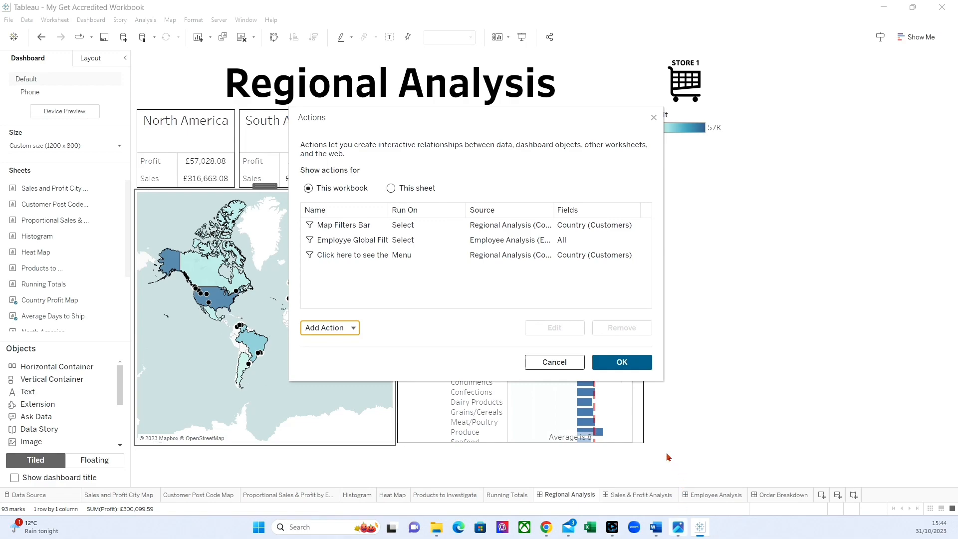
pyautogui.click(625, 362)
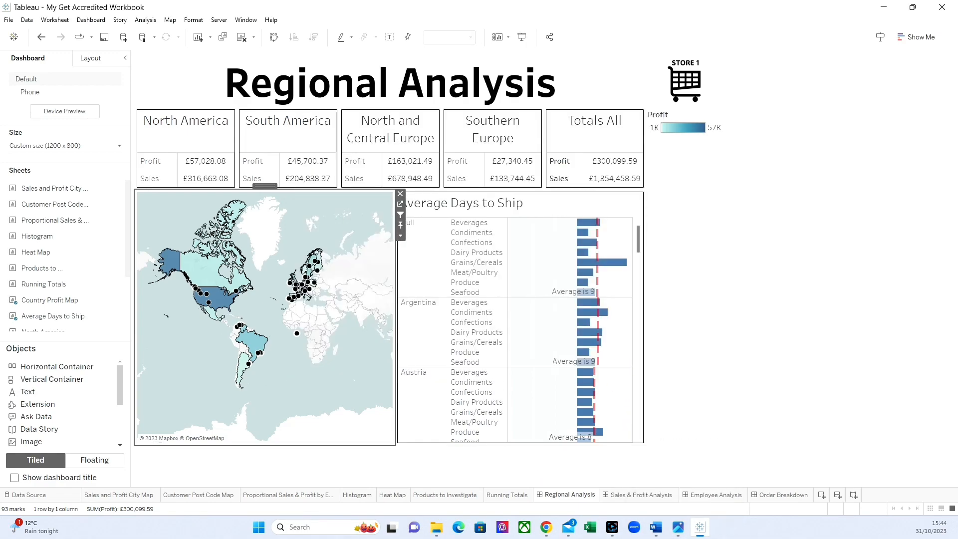
# Step: Select USA on the Regional Analysis map and follow its tooltip link to the Sales and Profit Analysis for that country
pyautogui.click(223, 302)
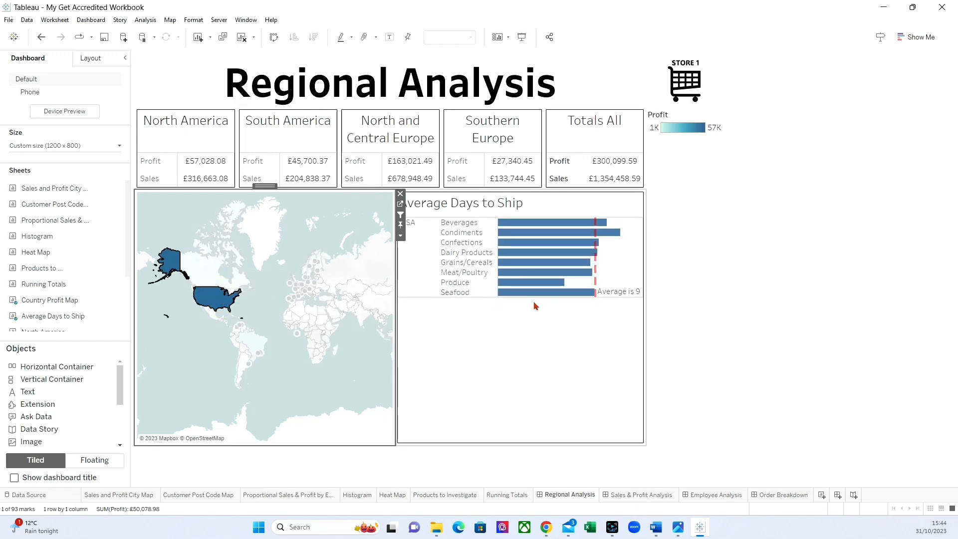
pyautogui.click(211, 302)
pyautogui.click(211, 302)
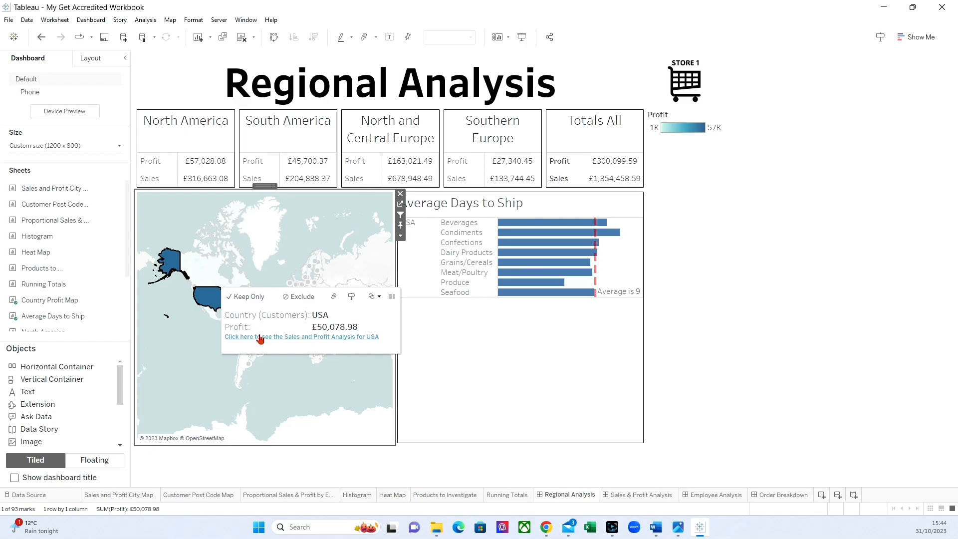
pyautogui.click(260, 338)
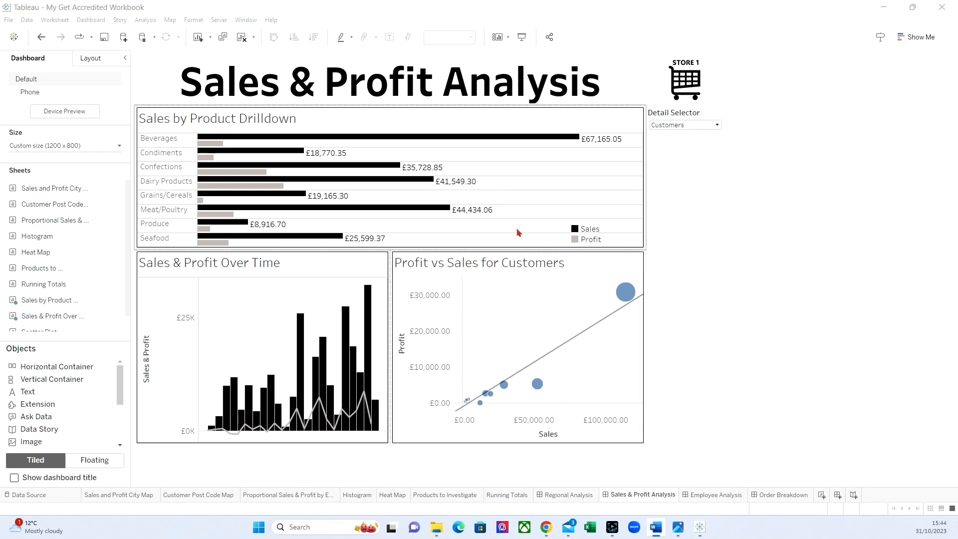
# Step: Add the Country (Customers) field below the sheet name in the Sales by Product Drilldown title
pyautogui.doubleClick(243, 120)
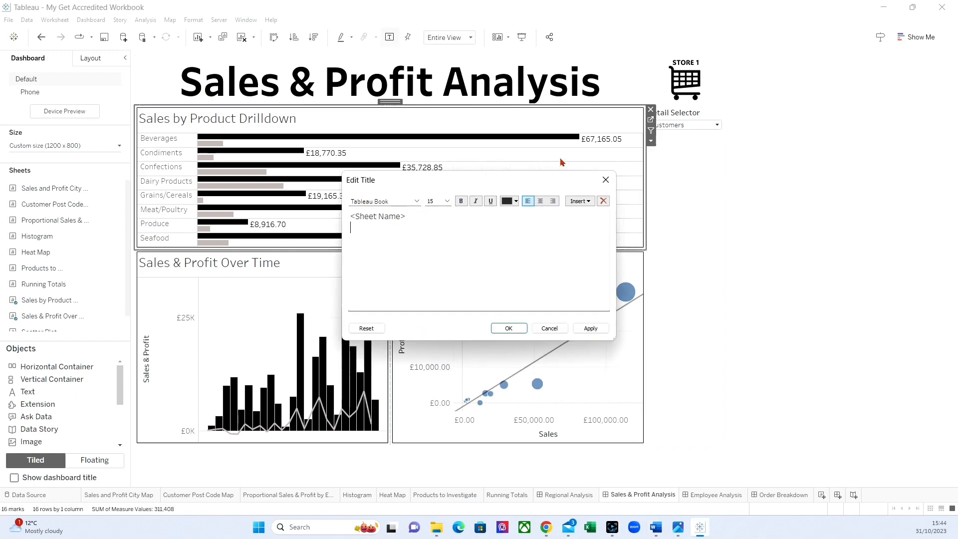
pyautogui.click(594, 201)
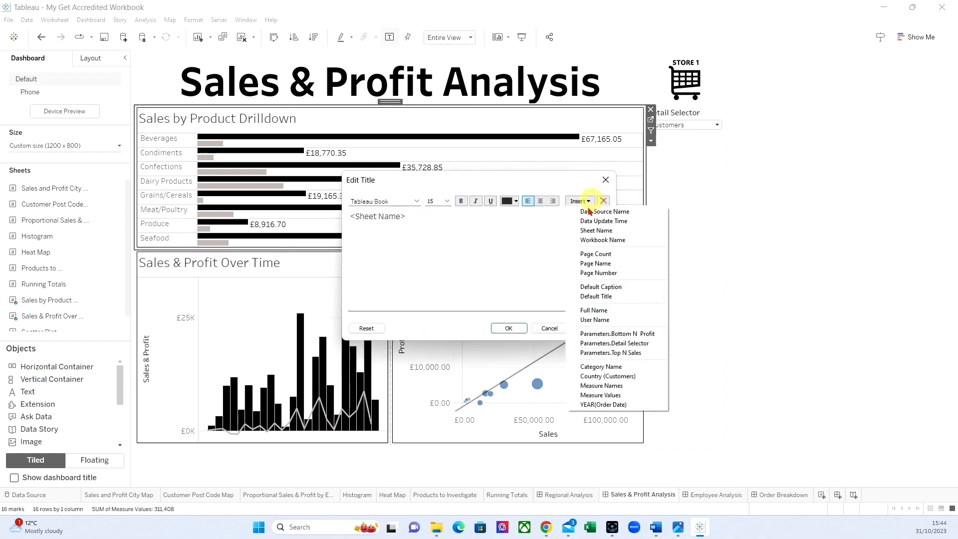
pyautogui.click(598, 377)
pyautogui.click(588, 325)
pyautogui.click(508, 328)
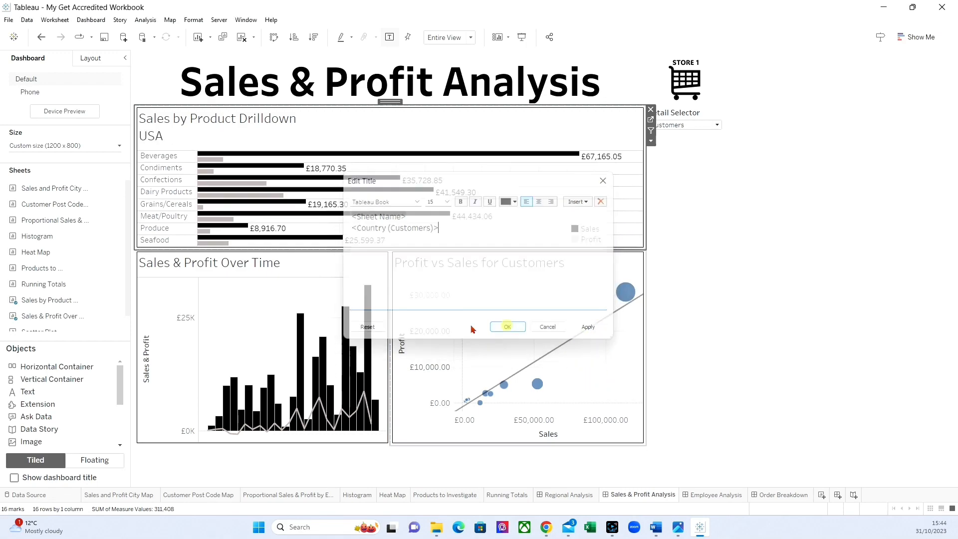
# Step: Add the Country (Customers) field below the sheet name in the Sales & Profit Over Time title
pyautogui.doubleClick(210, 267)
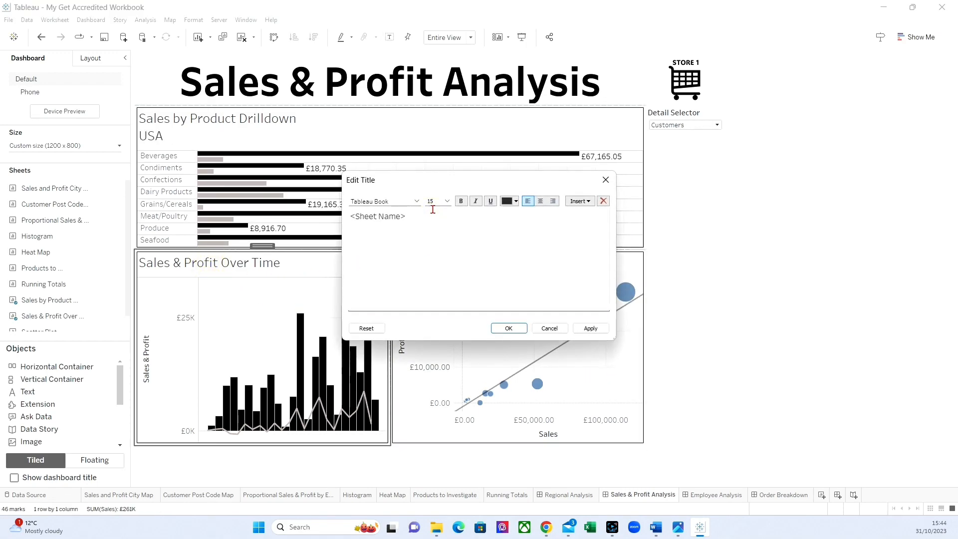
pyautogui.click(586, 202)
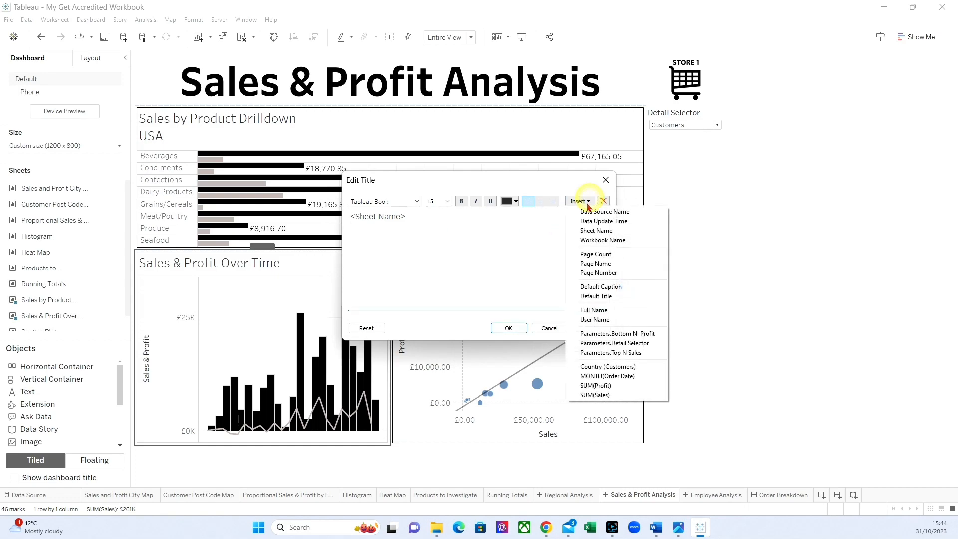
pyautogui.click(599, 367)
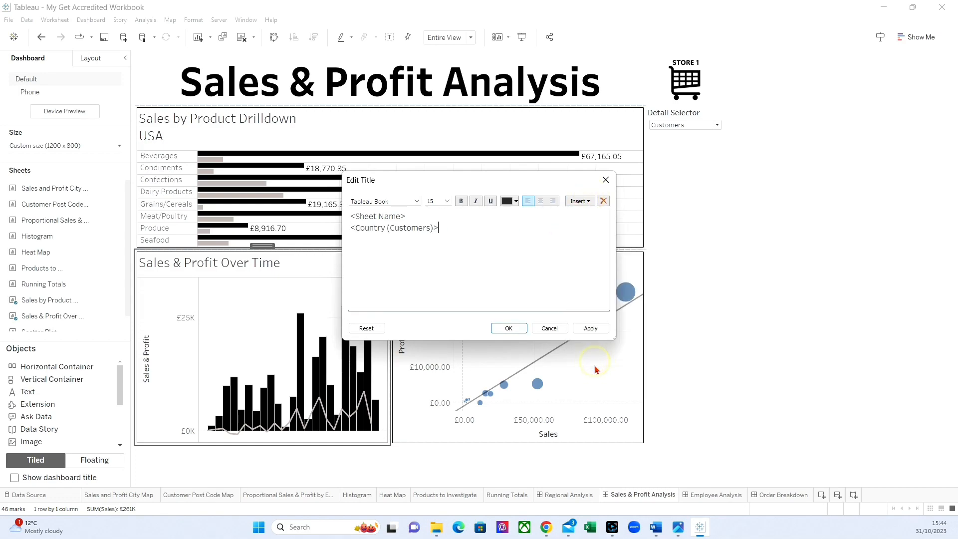
pyautogui.click(590, 330)
pyautogui.click(508, 328)
# Step: Add the Country (Customers) field on a new line in the Profit vs Sales scatter plot's title
pyautogui.doubleClick(433, 266)
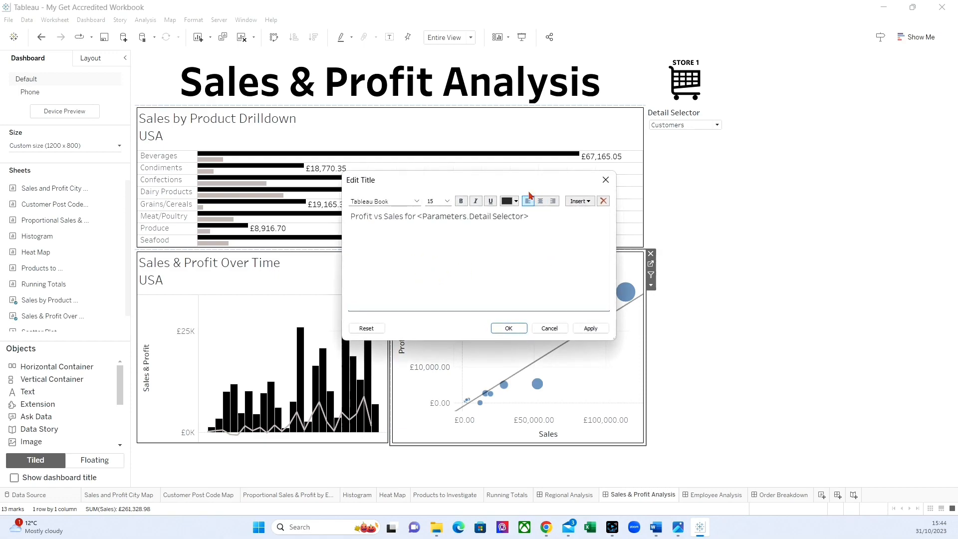
pyautogui.click(535, 213)
pyautogui.press('Return')
pyautogui.click(578, 201)
pyautogui.click(598, 367)
pyautogui.click(590, 328)
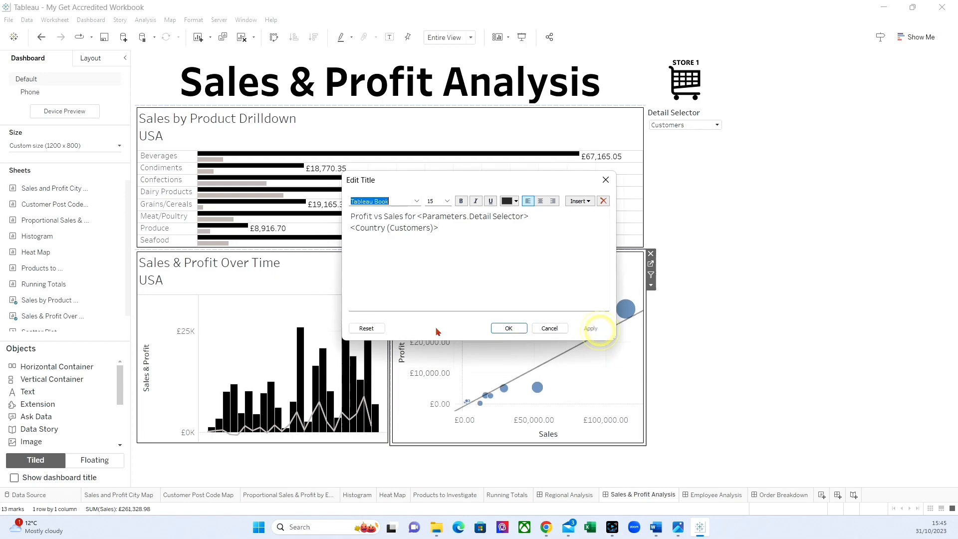
pyautogui.click(507, 328)
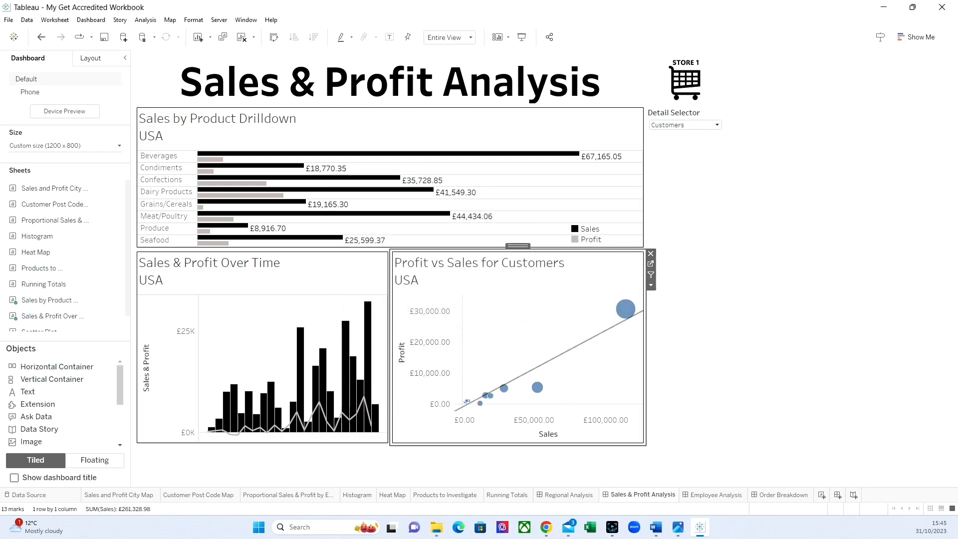
pyautogui.moveTo(513, 497)
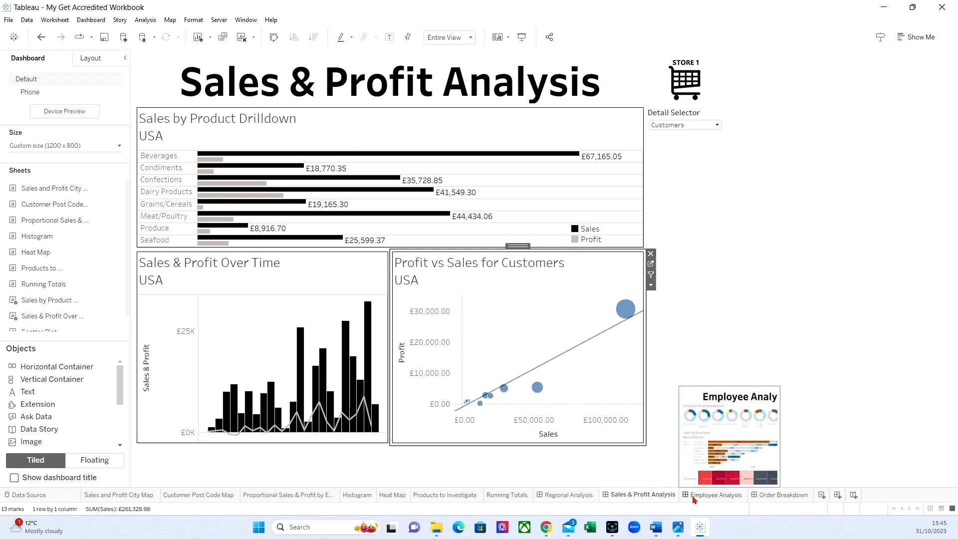
# Step: View the Regional Analysis dashboard and return to Sales & Profit Analysis
pyautogui.moveTo(642, 504)
pyautogui.moveTo(563, 498)
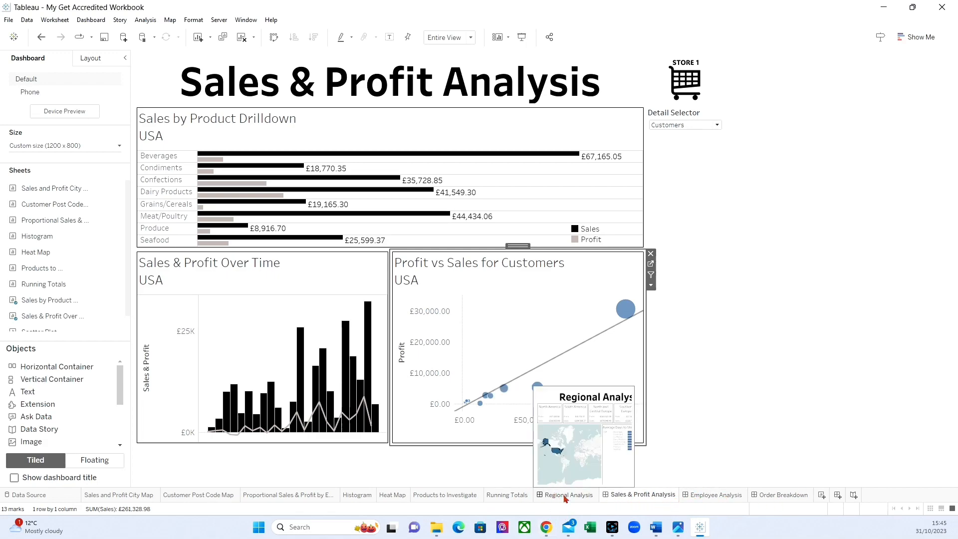
pyautogui.click(564, 496)
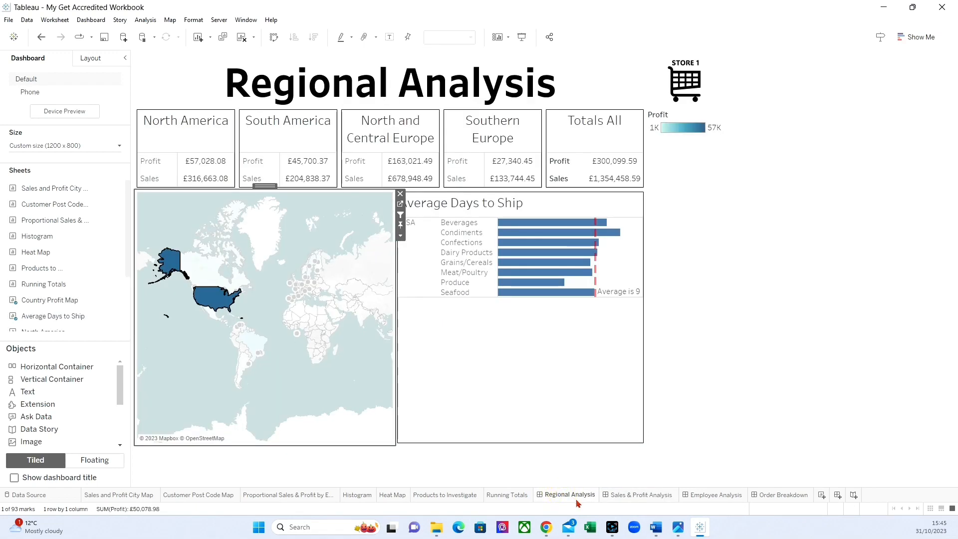
pyautogui.click(623, 496)
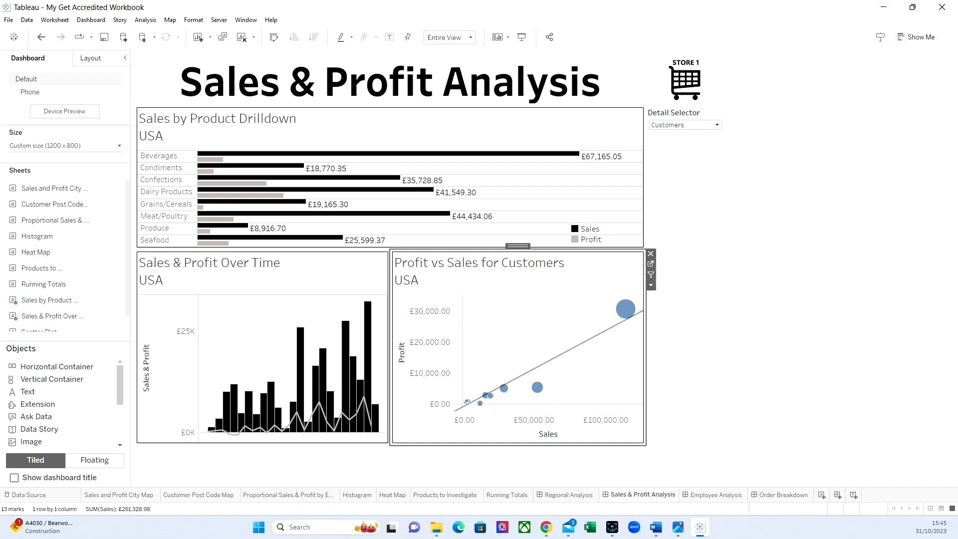
# Step: Add a Navigation object below the Detail Selector on the Sales & Profit Analysis dashboard
pyautogui.scroll(-1, 60, 399)
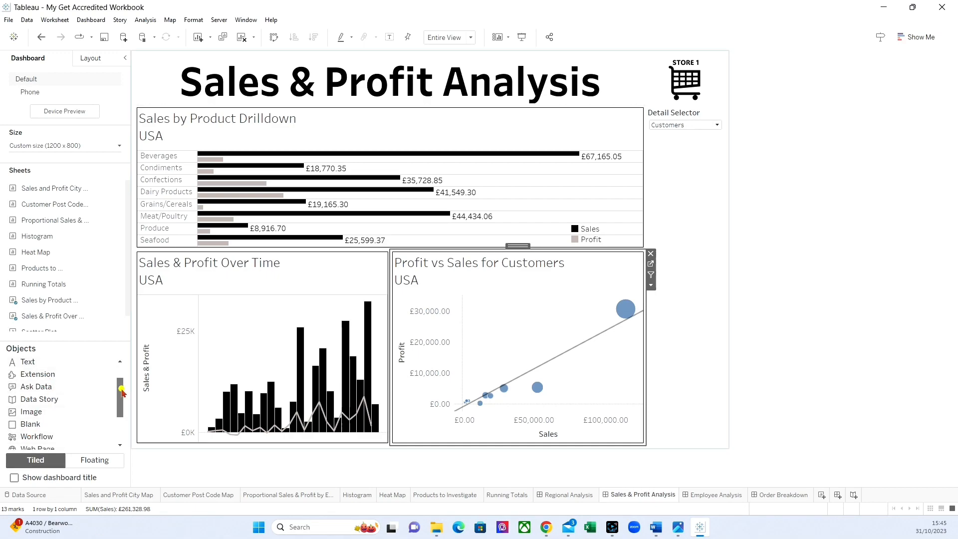
pyautogui.moveTo(120, 388); pyautogui.dragTo(120, 427)
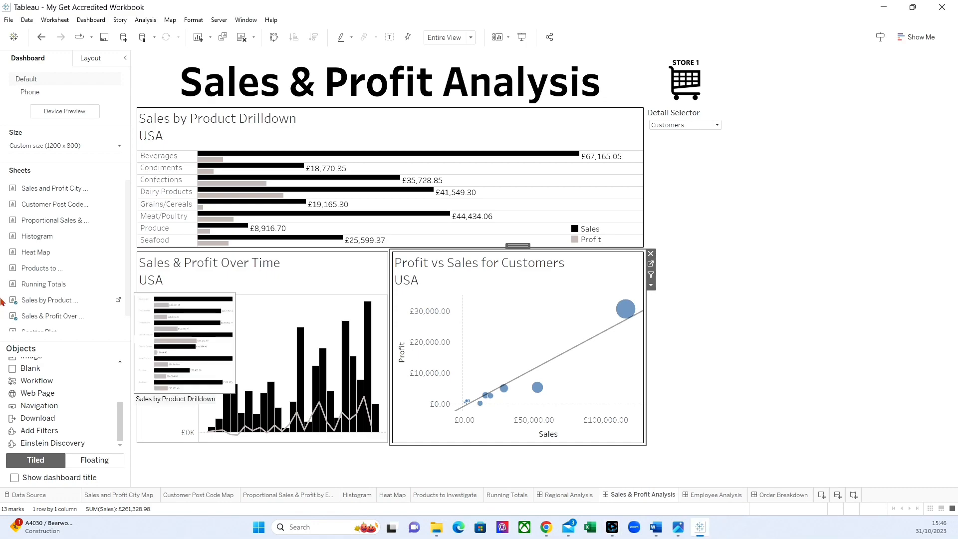
pyautogui.moveTo(40, 405)
pyautogui.mouseDown()
pyautogui.moveTo(248, 403)
pyautogui.moveTo(704, 236)
pyautogui.mouseUp()
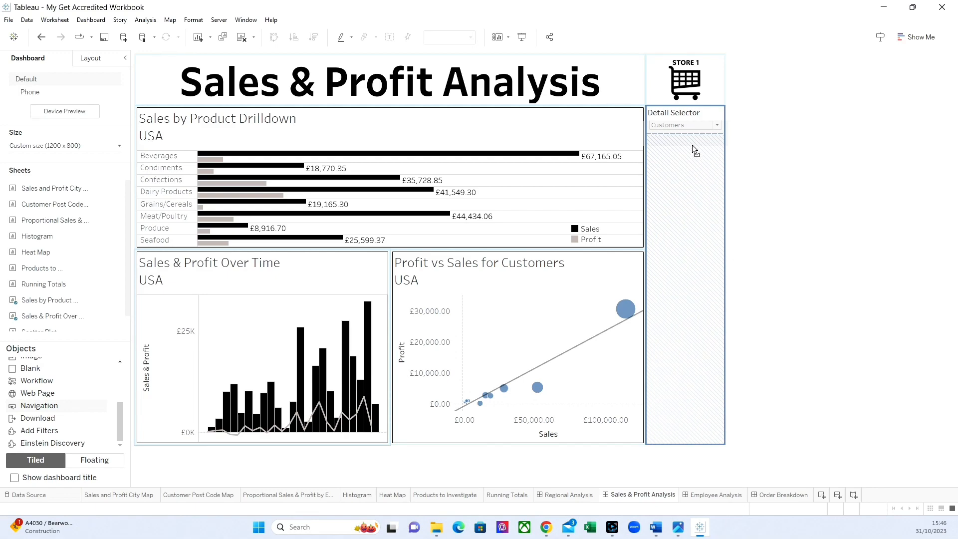
pyautogui.moveTo(692, 145); pyautogui.dragTo(692, 145)
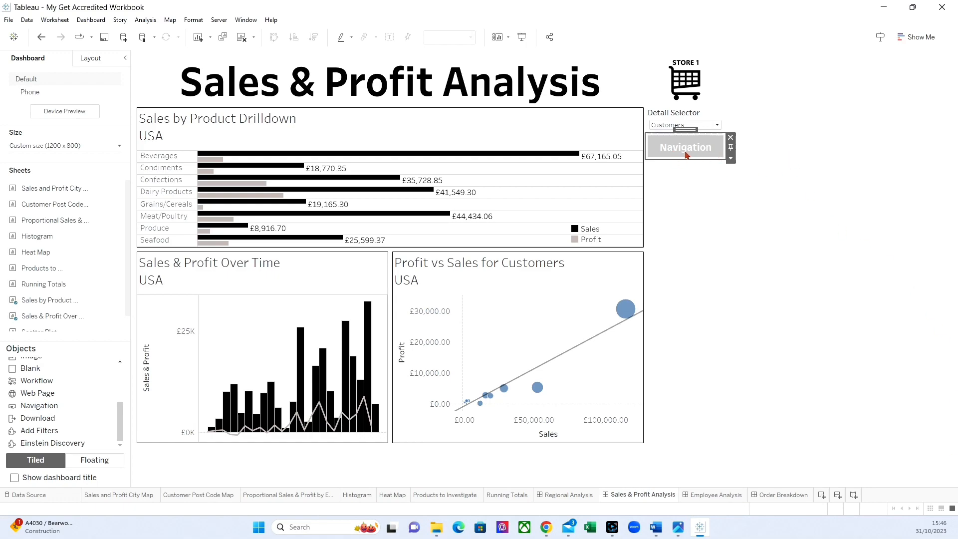
# Step: Set the new navigation button's target to the Regional Analysis dashboard
pyautogui.click(731, 159)
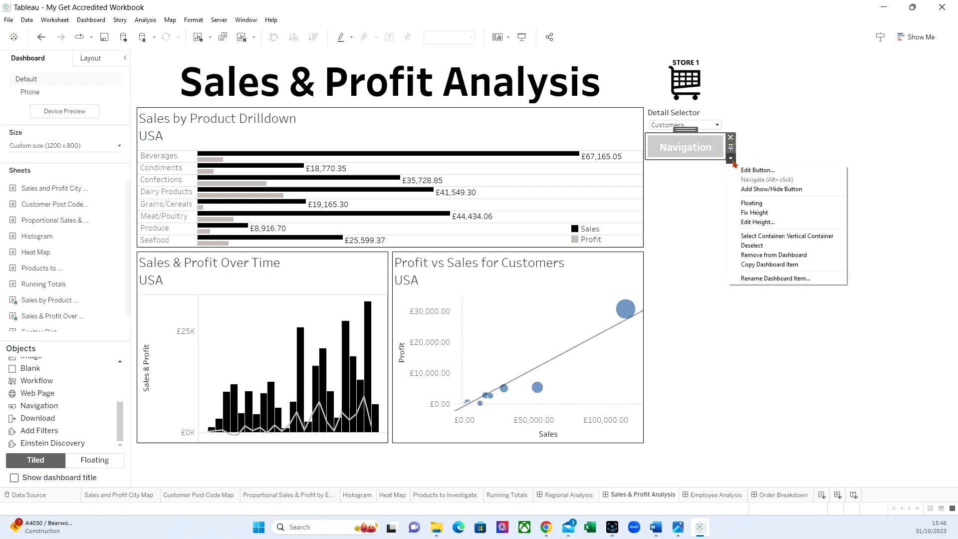
pyautogui.click(757, 171)
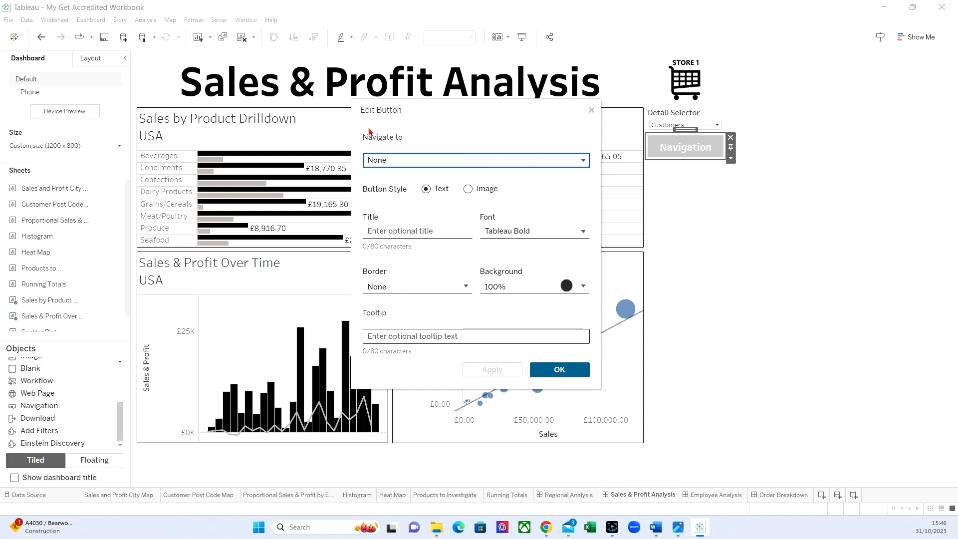
pyautogui.click(475, 161)
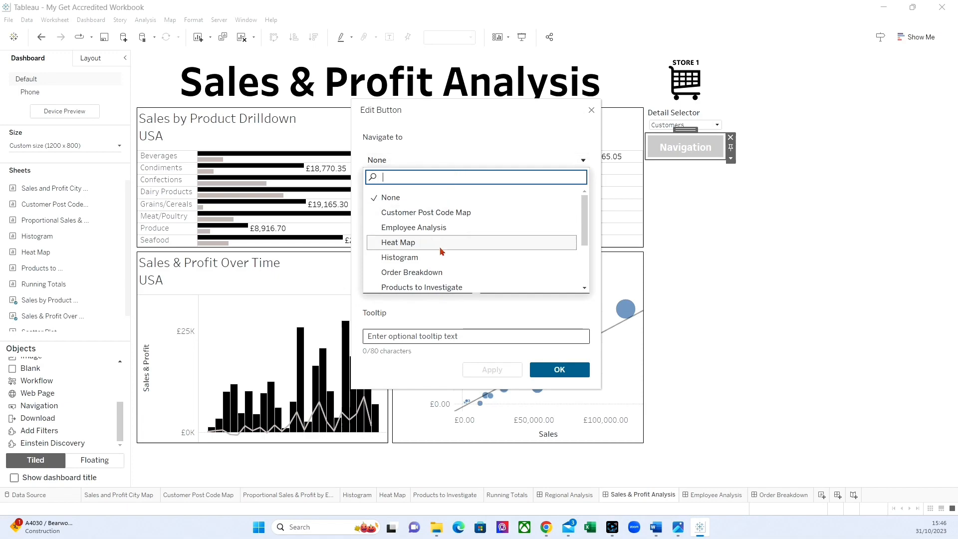
pyautogui.scroll(-2, 440, 251)
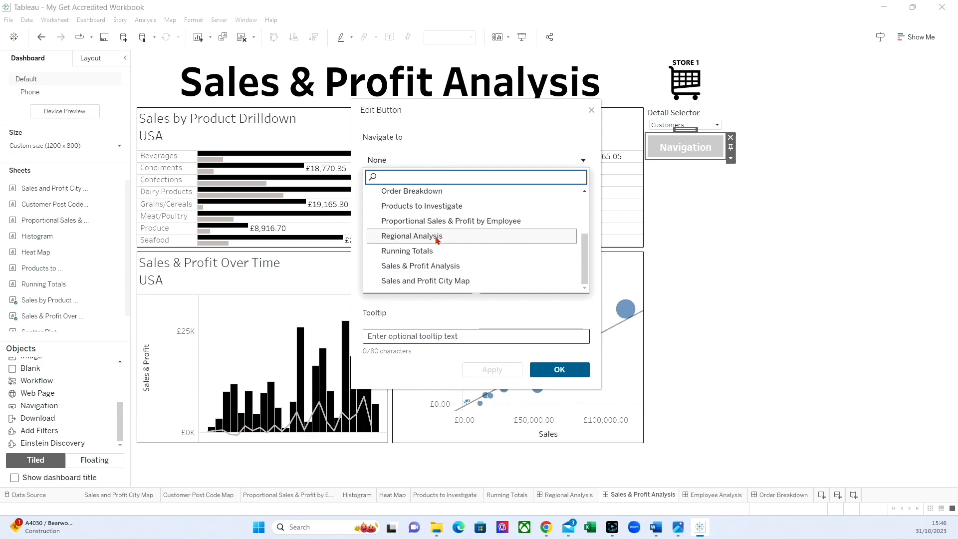
pyautogui.click(409, 237)
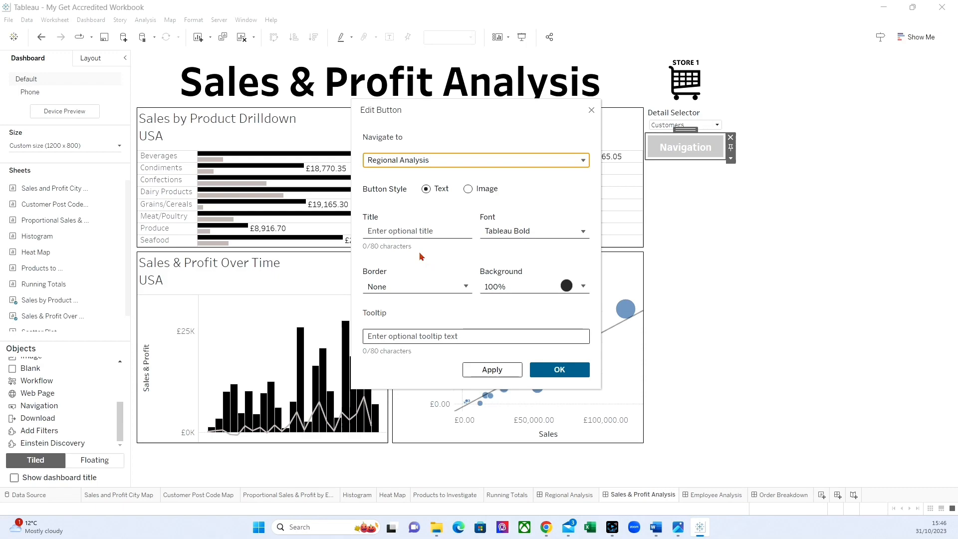
# Step: Title the navigation button "Regional Analysis", reduce its font size and apply the button settings
pyautogui.click(395, 232)
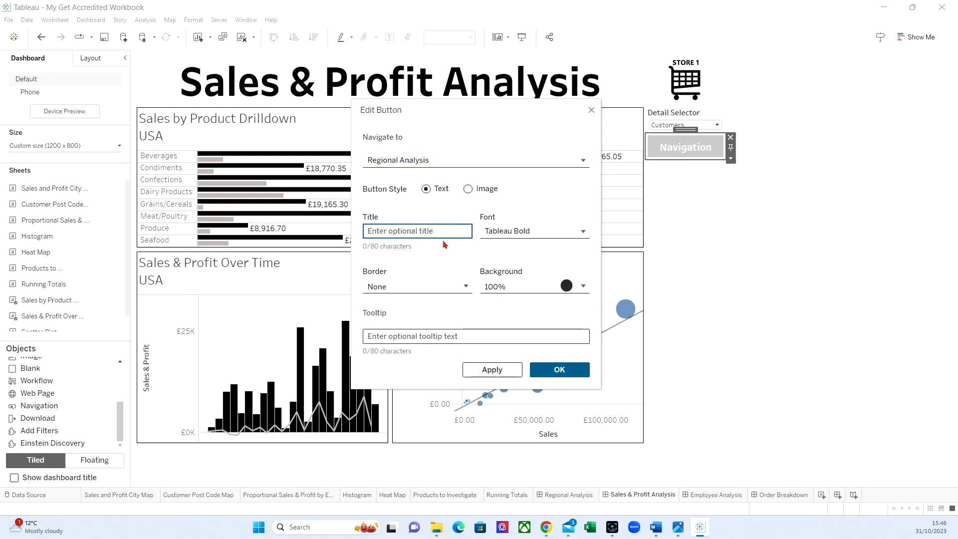
pyautogui.write('Regional Analysis')
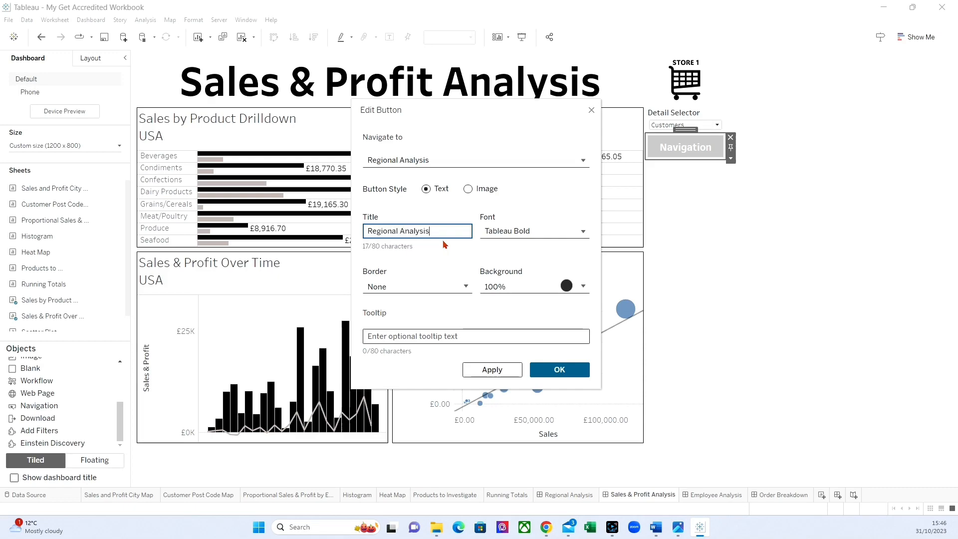
pyautogui.click(496, 232)
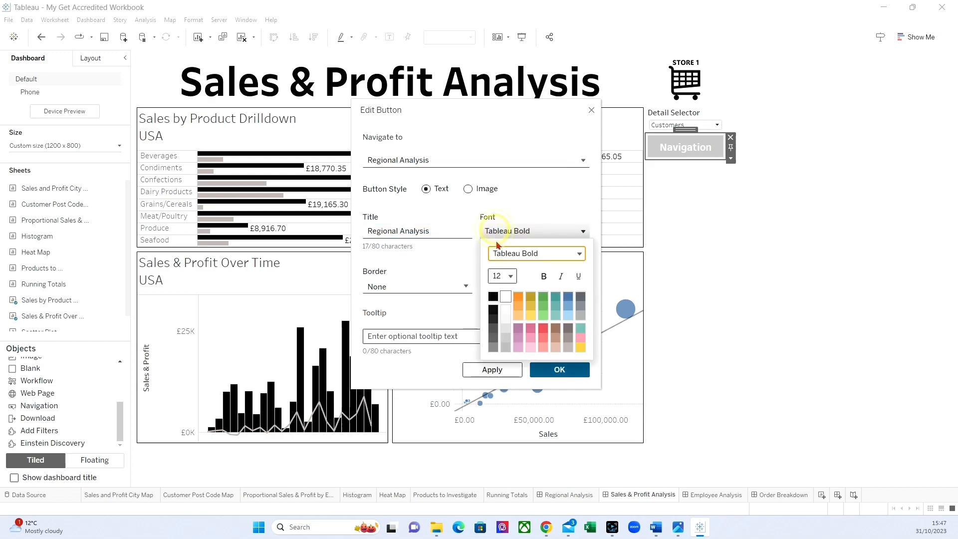
pyautogui.click(501, 276)
pyautogui.click(511, 157)
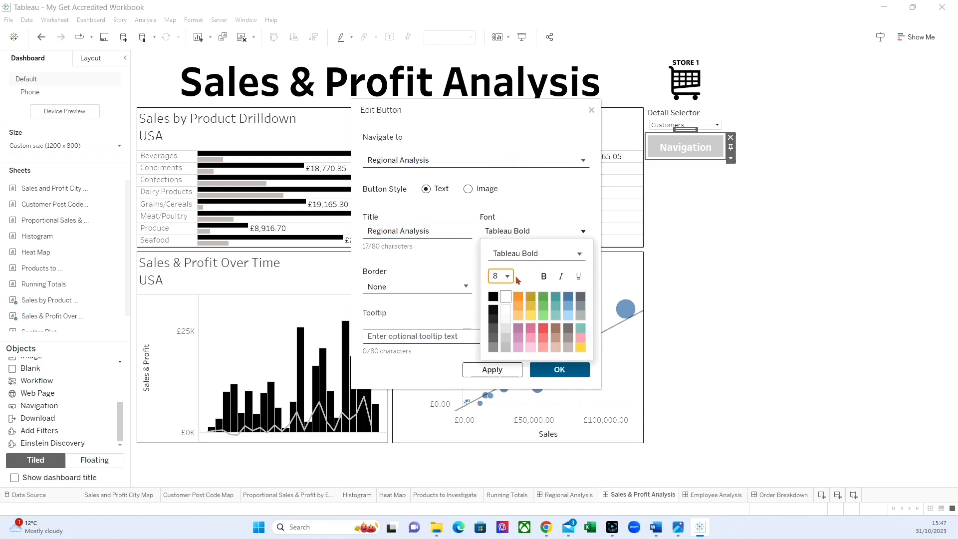
pyautogui.click(474, 277)
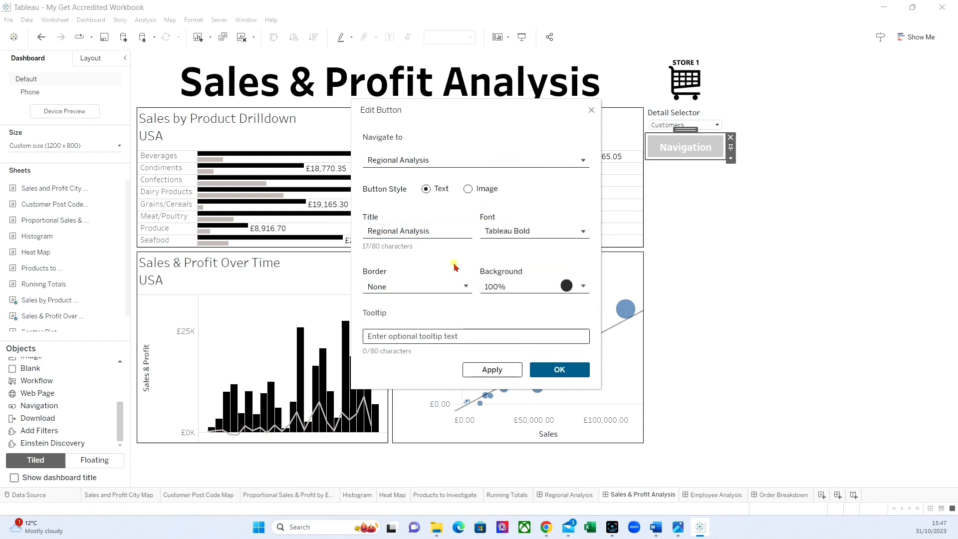
pyautogui.click(557, 370)
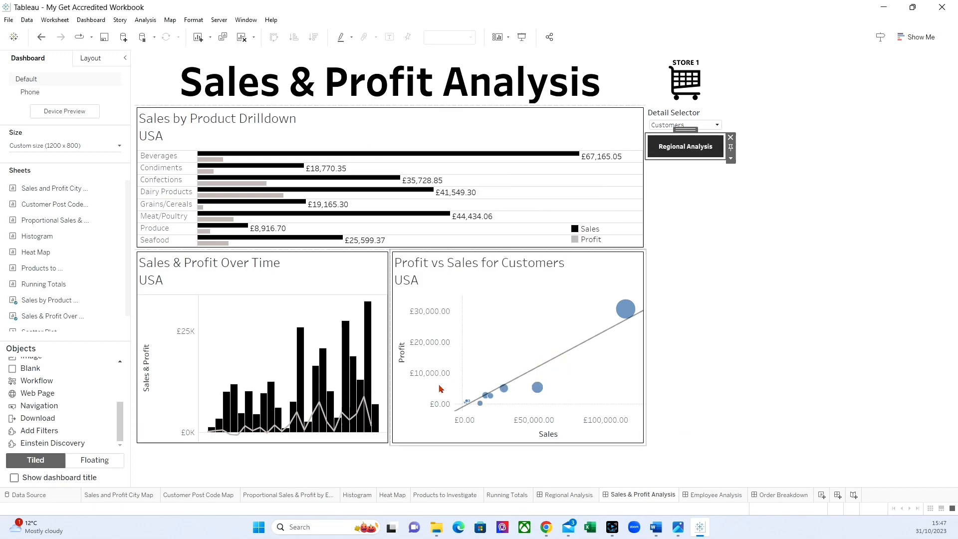
pyautogui.click(836, 340)
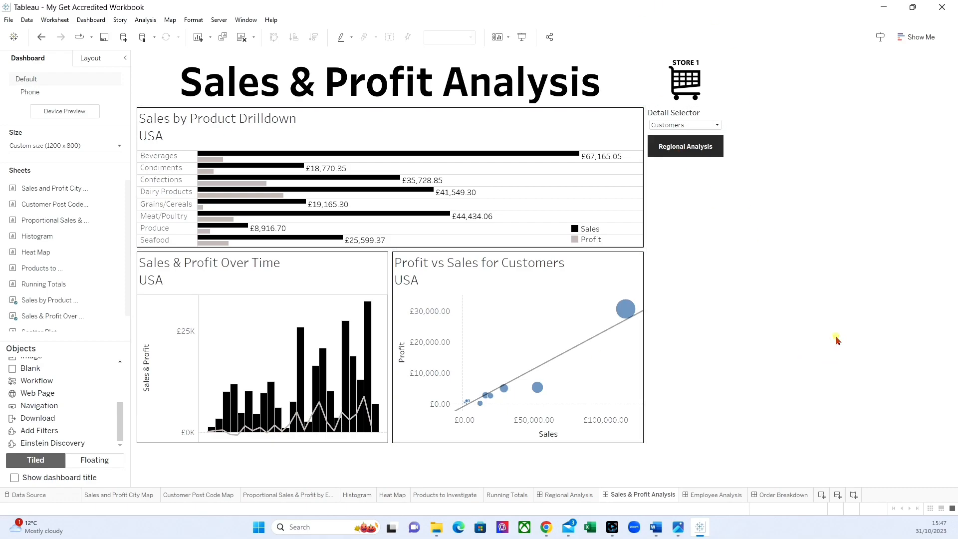
# Step: Test the Regional Analysis button in presentation mode, then return to editing the Sales & Profit Analysis dashboard
pyautogui.click(521, 38)
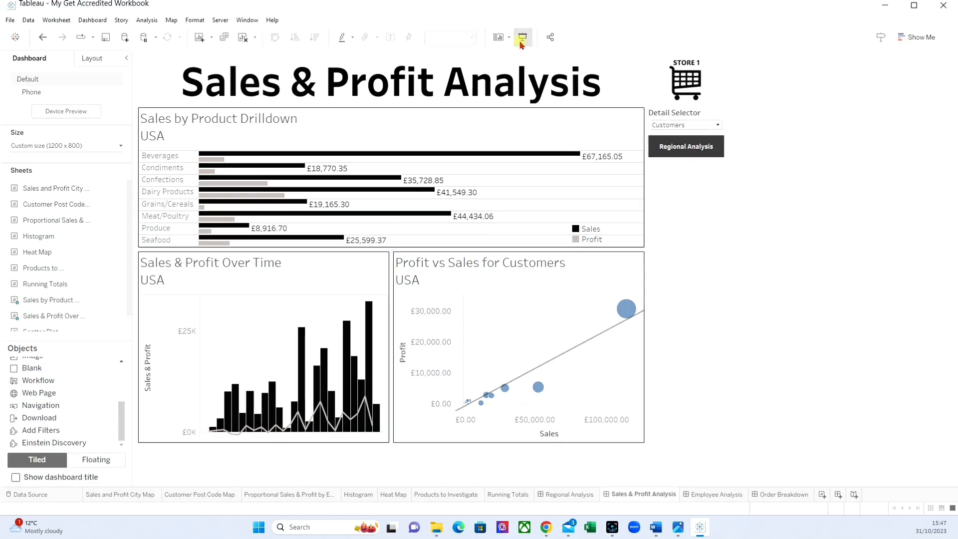
pyautogui.click(739, 159)
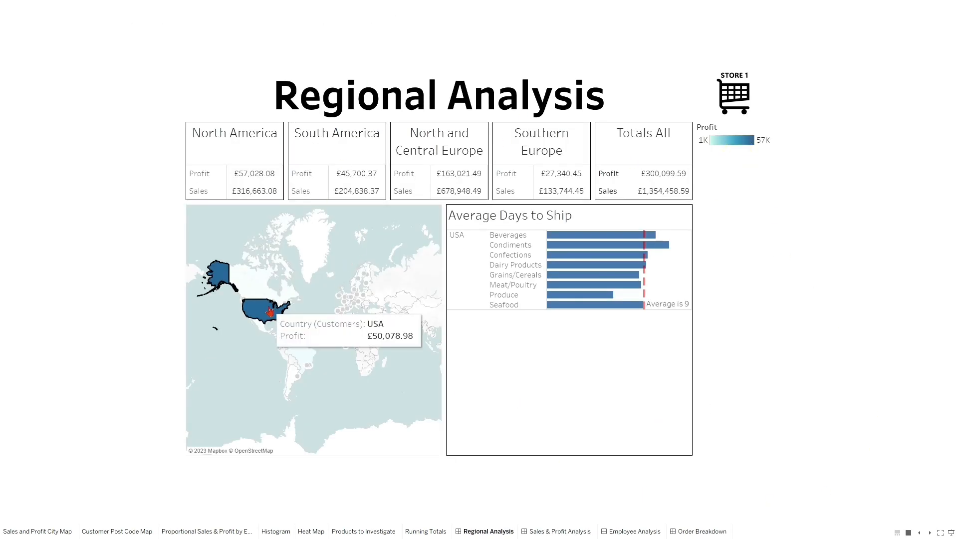
pyautogui.click(270, 312)
pyautogui.press('Escape')
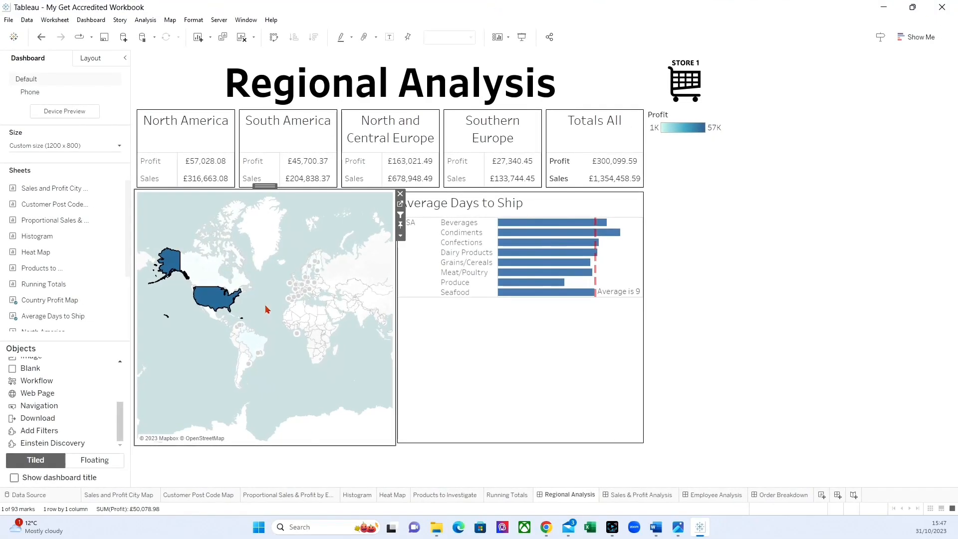
pyautogui.click(644, 495)
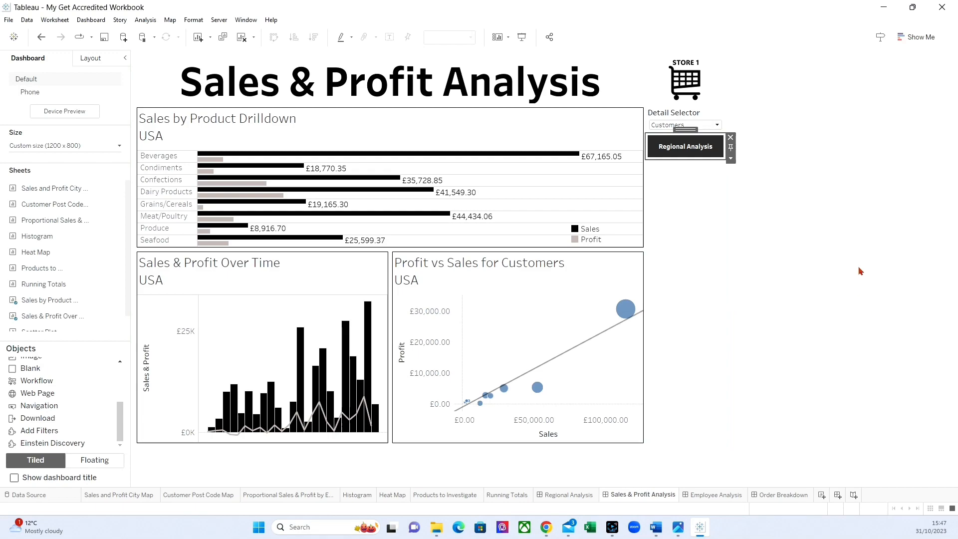
# Step: Test the Regional Analysis button in the editing view, ending on the Regional Analysis dashboard
pyautogui.click(697, 153)
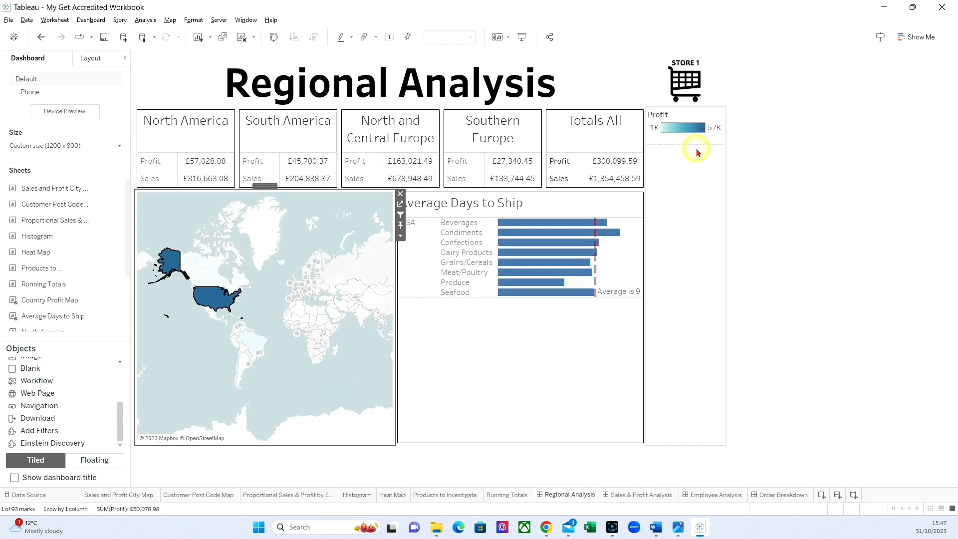
pyautogui.click(630, 496)
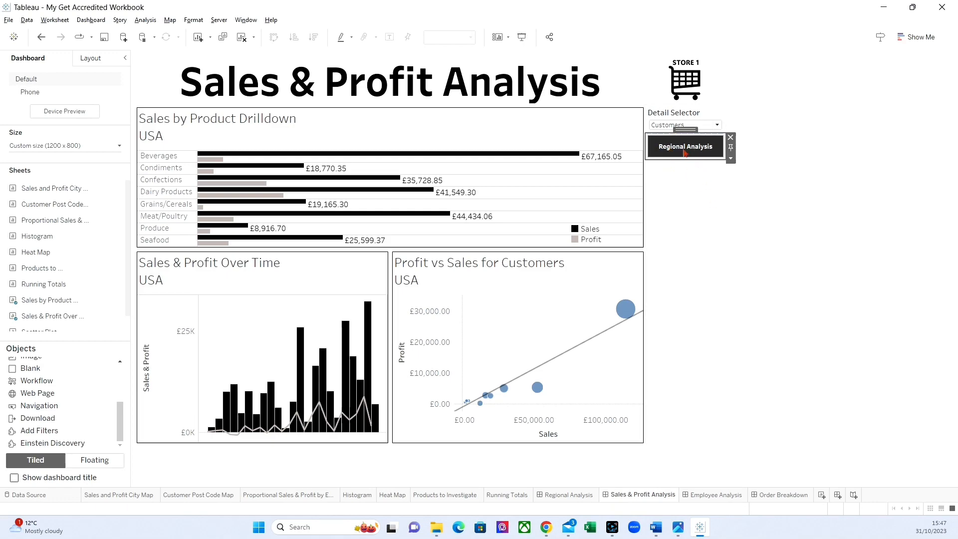
pyautogui.click(682, 147)
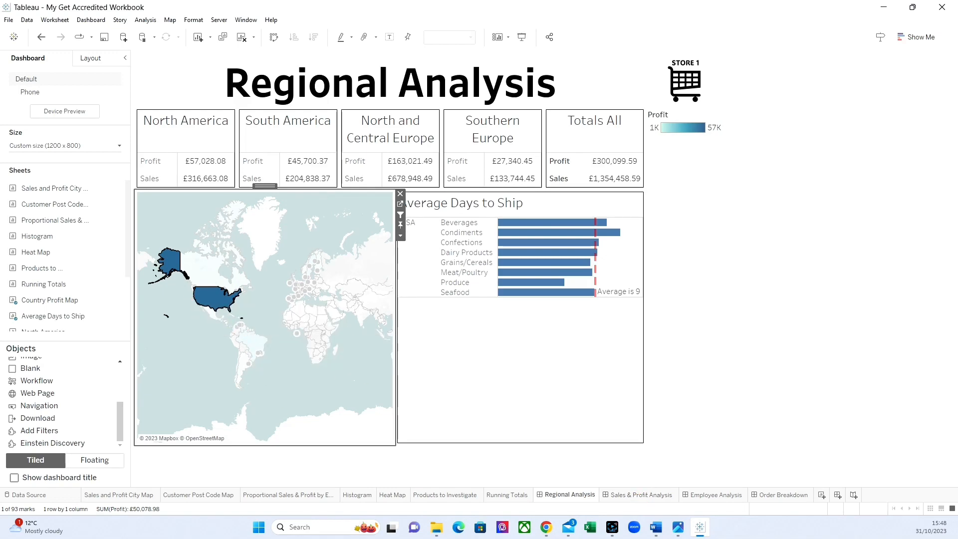
# Step: Clear the USA selection on the map and add a Navigation object below the Profit legend
pyautogui.click(222, 295)
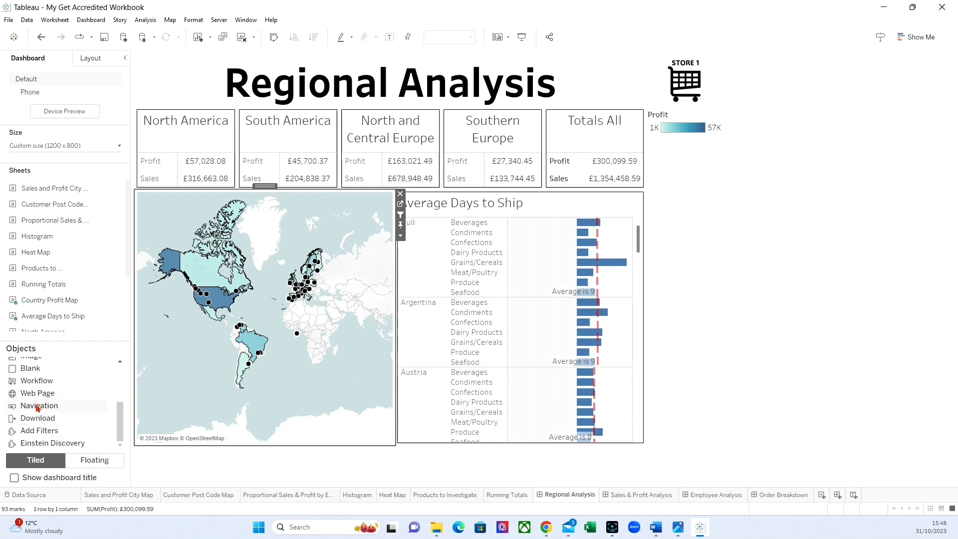
pyautogui.moveTo(36, 408)
pyautogui.mouseDown()
pyautogui.moveTo(164, 407)
pyautogui.moveTo(712, 241)
pyautogui.moveTo(706, 208)
pyautogui.mouseUp()
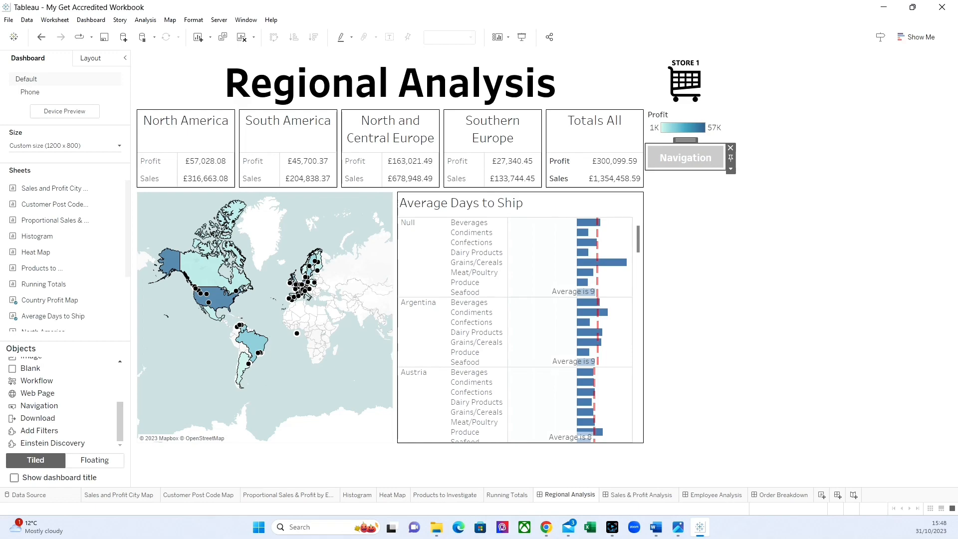
# Step: Set the Regional Analysis dashboard's navigation button to go to Sales & Profit Analysis
pyautogui.click(731, 170)
pyautogui.click(758, 179)
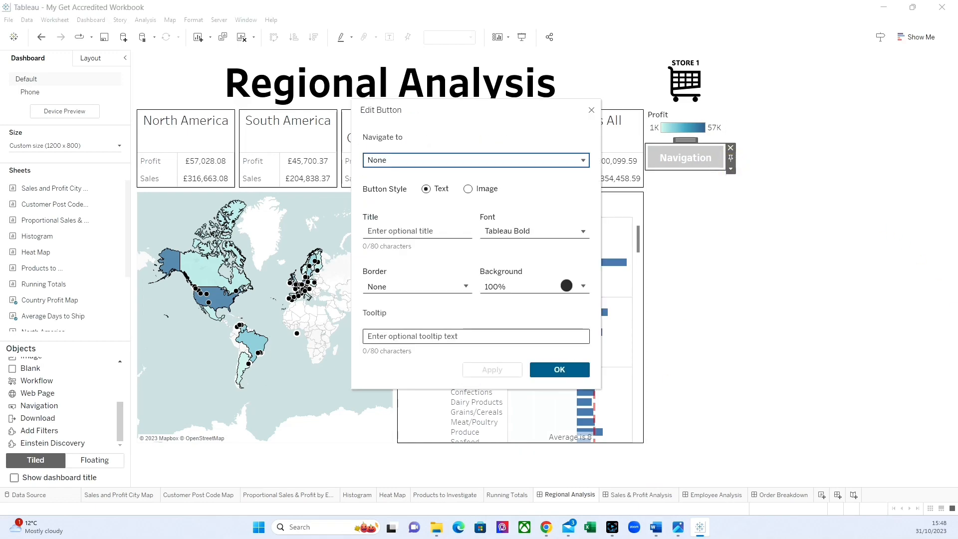
pyautogui.click(429, 160)
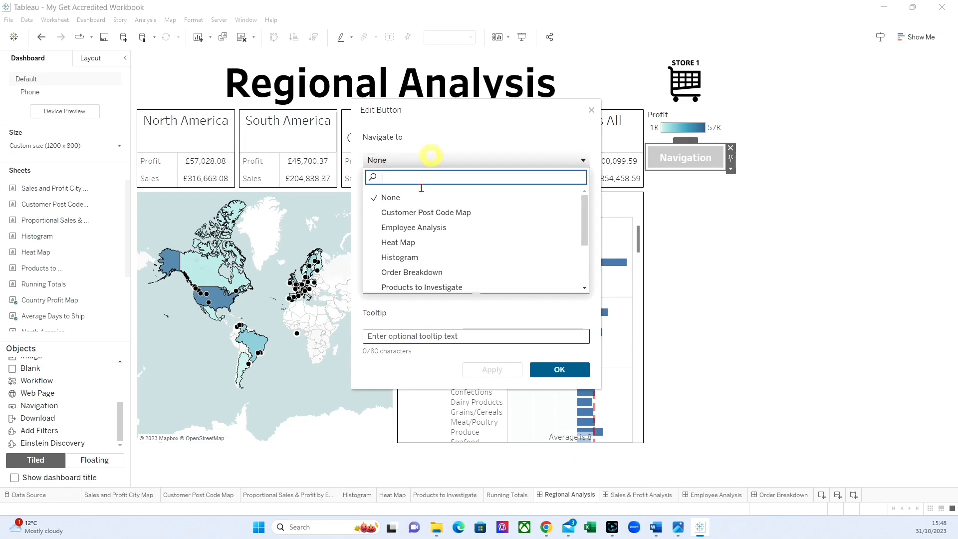
pyautogui.scroll(-2, 427, 229)
pyautogui.click(433, 264)
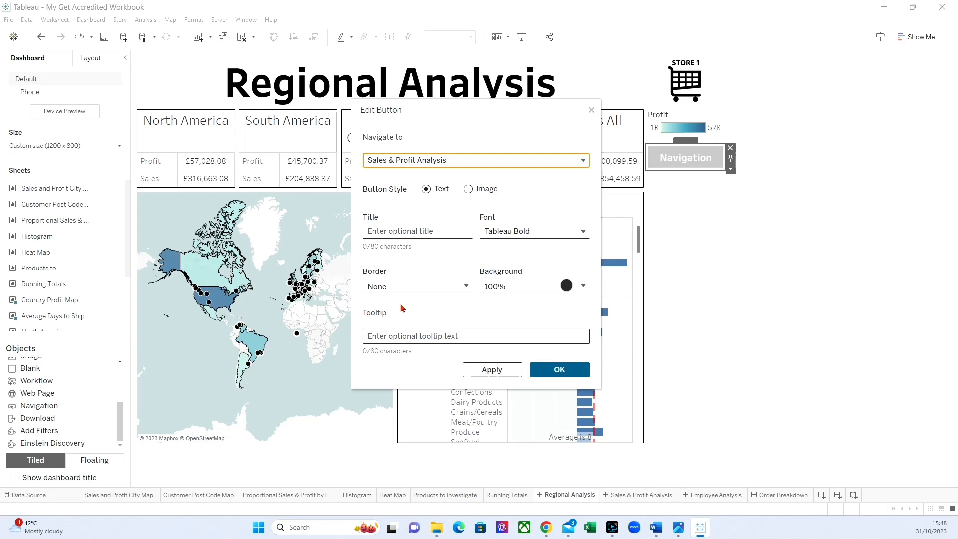
# Step: Set the button's font size to 8, title it "Sales & Profit Analysis" and apply the settings
pyautogui.click(513, 232)
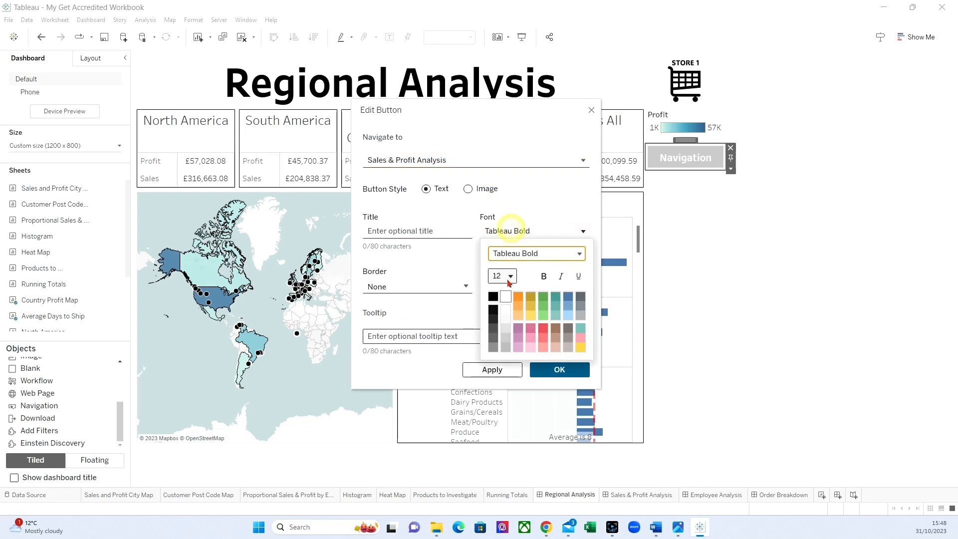
pyautogui.click(507, 276)
pyautogui.click(509, 156)
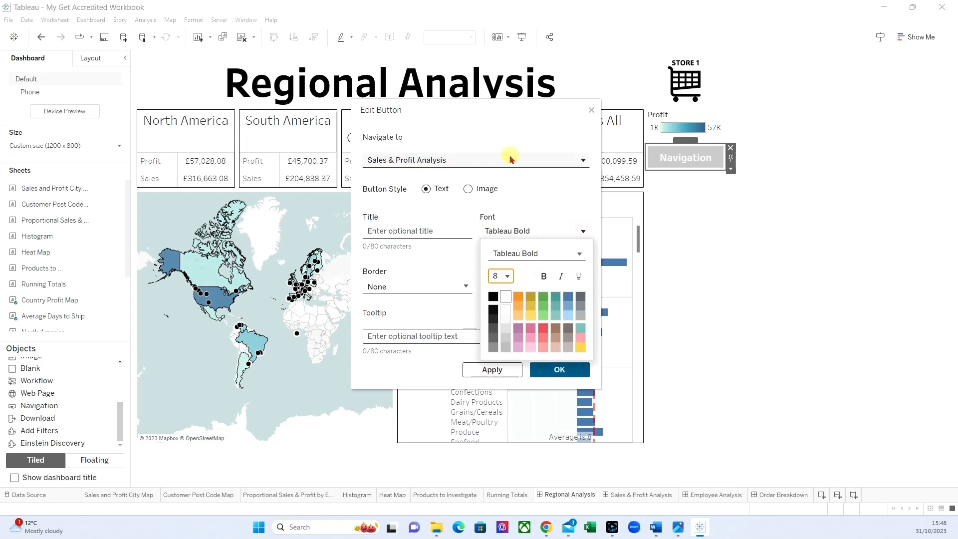
pyautogui.click(440, 224)
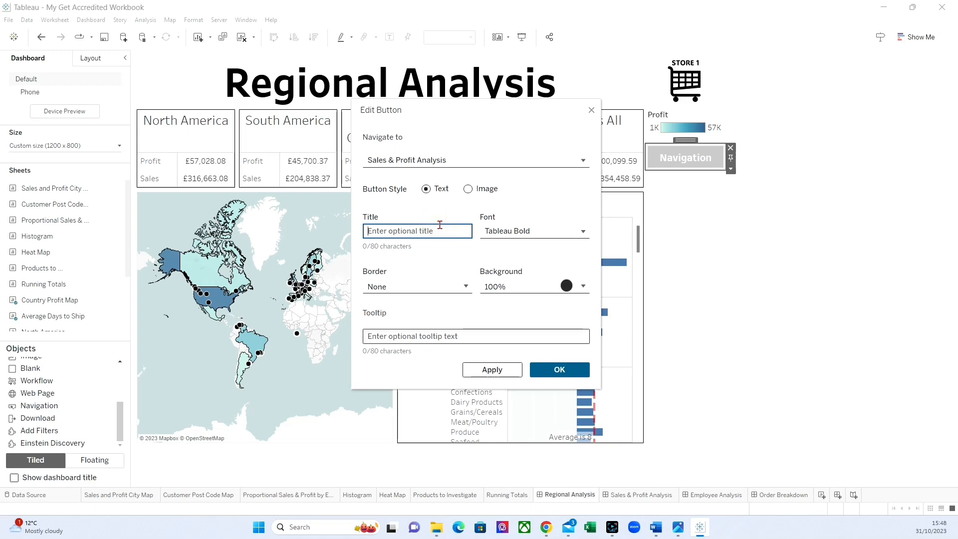
pyautogui.write('Sales & Profit Ana')
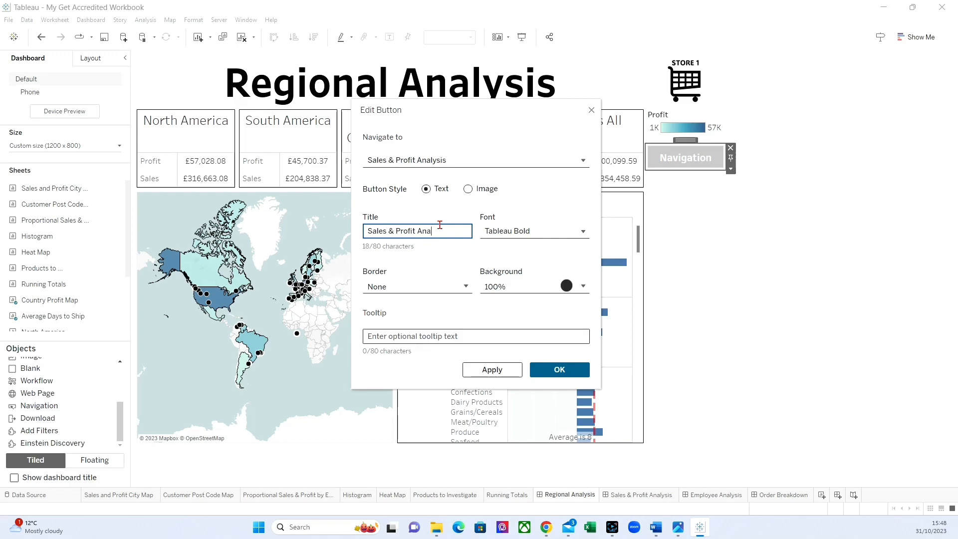
pyautogui.write('lysis')
pyautogui.click(554, 373)
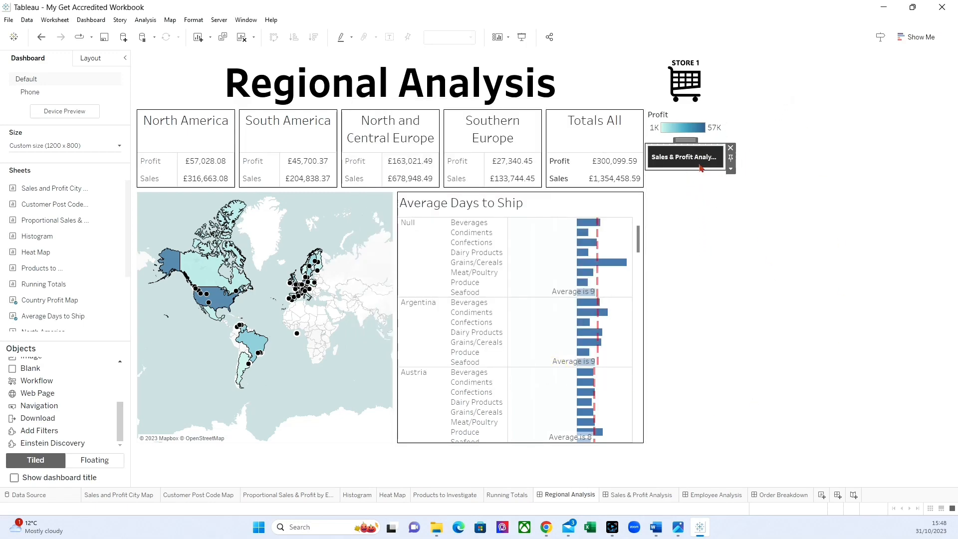
# Step: Test the navigation buttons from Regional Analysis to Sales & Profit Analysis and back to Regional Analysis
pyautogui.moveTo(602, 325)
pyautogui.click(684, 157)
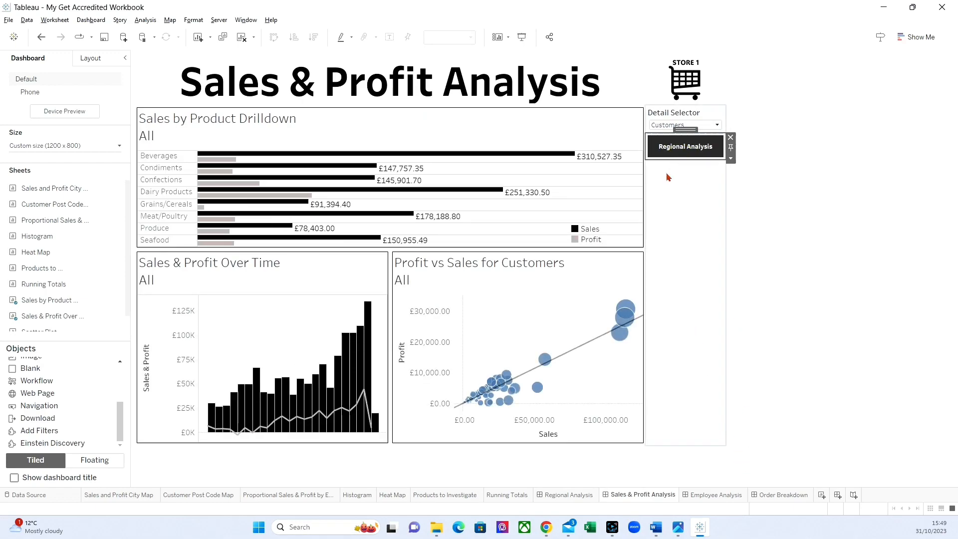
pyautogui.click(677, 146)
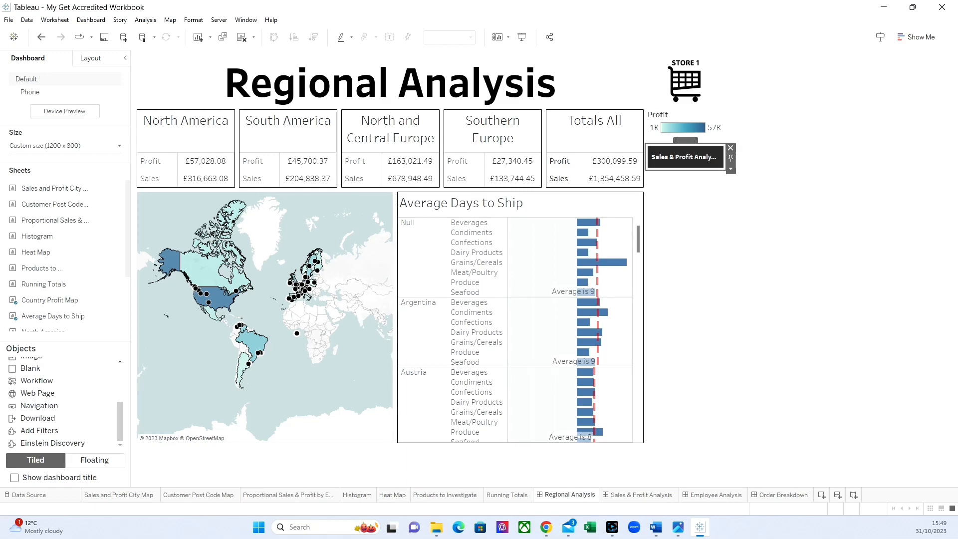
# Step: Make the Profit legend floating and place it over the lower-right corner of the country map
pyautogui.click(705, 115)
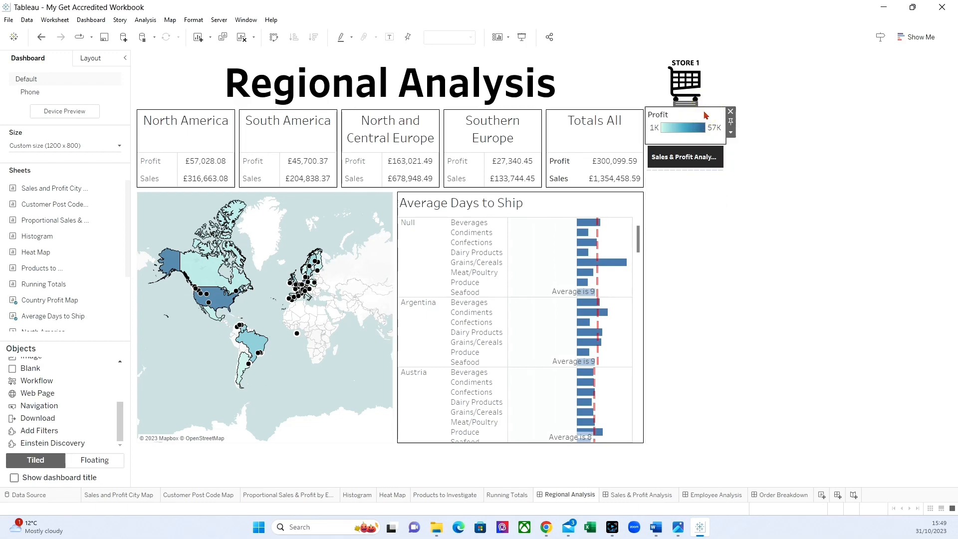
pyautogui.click(731, 133)
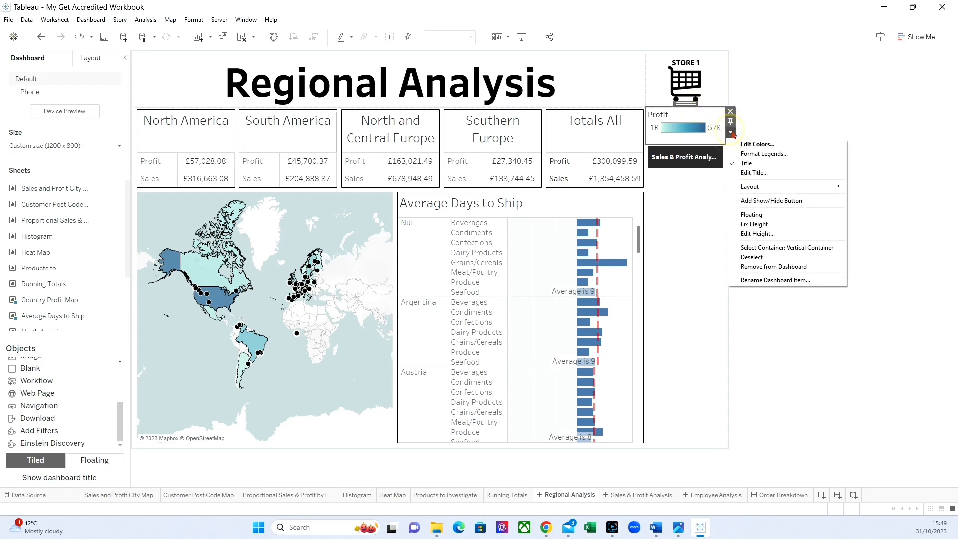
pyautogui.click(754, 213)
pyautogui.moveTo(674, 132); pyautogui.dragTo(352, 390)
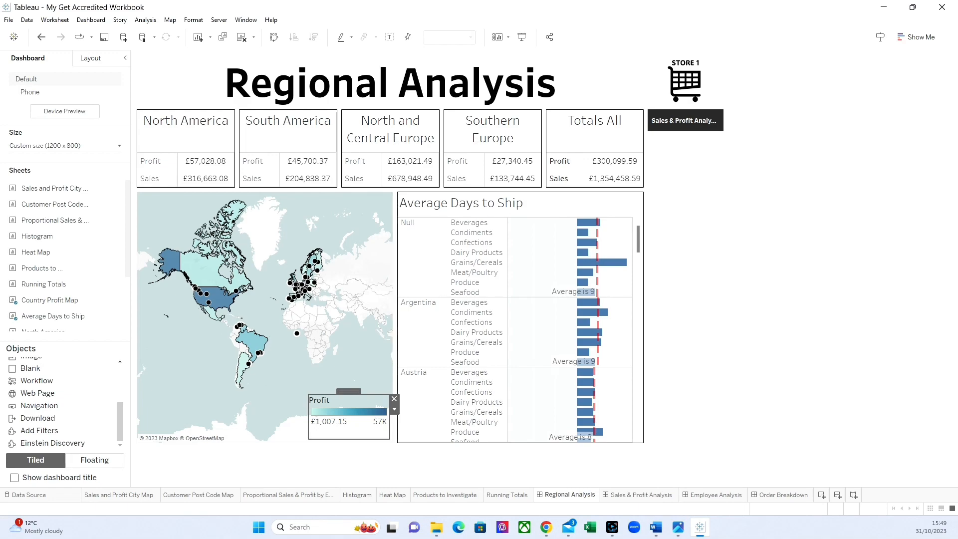
# Step: Move the Detail Selector below the Regional Analysis button on the Sales & Profit Analysis dashboard and save the workbook
pyautogui.click(643, 492)
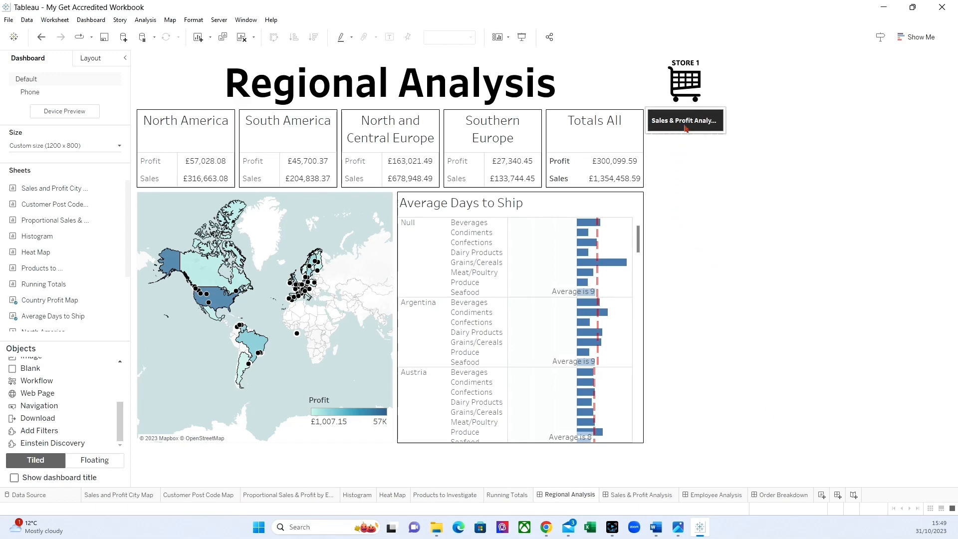
pyautogui.click(642, 492)
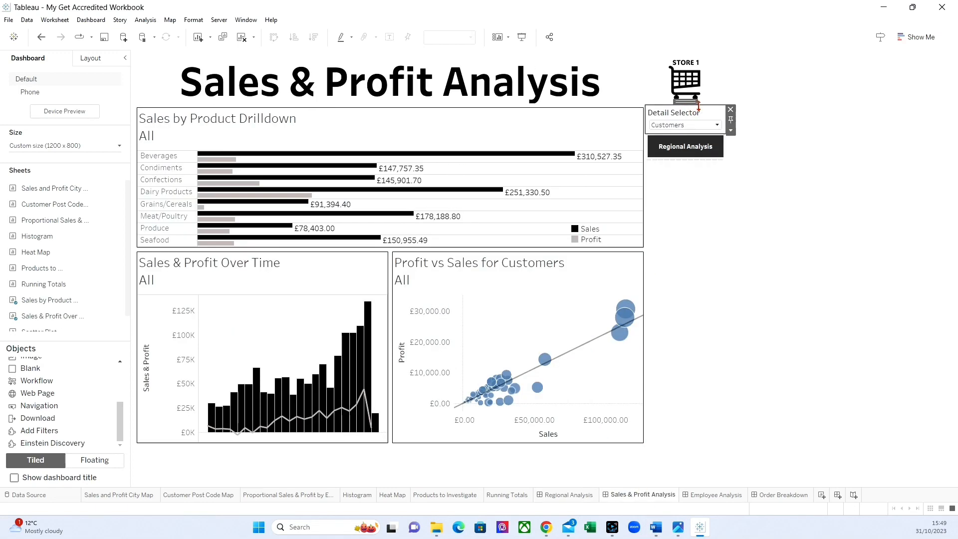
pyautogui.moveTo(685, 101); pyautogui.dragTo(674, 164)
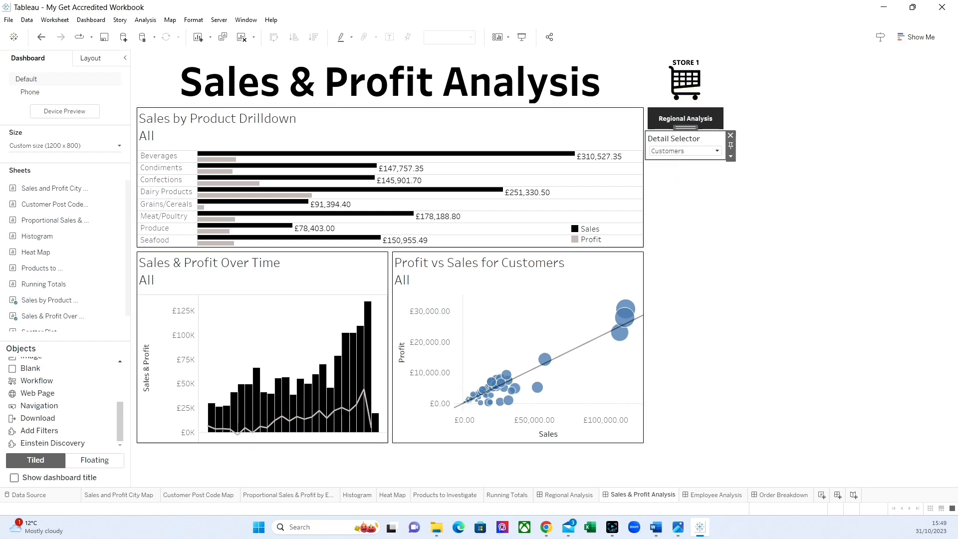
pyautogui.click(742, 405)
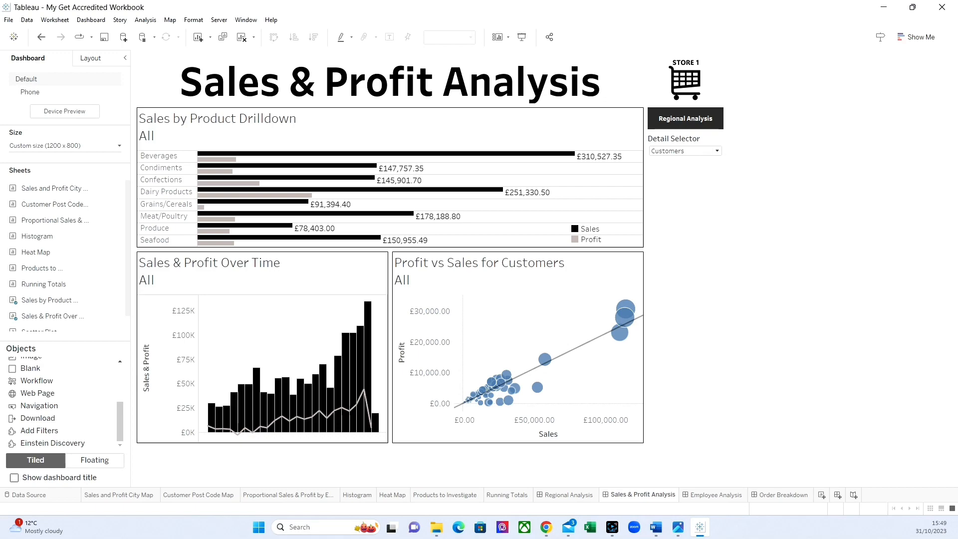
pyautogui.click(104, 37)
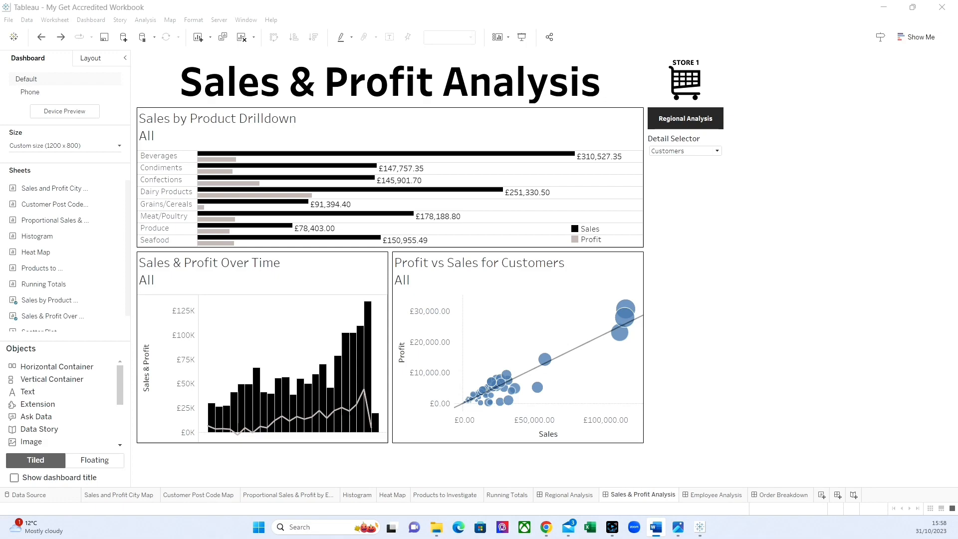
# Step: Add a filter action on the Regional Analysis dashboard named "Click here to see the Order Breakdown for <Country (Customers)>"
pyautogui.click(568, 496)
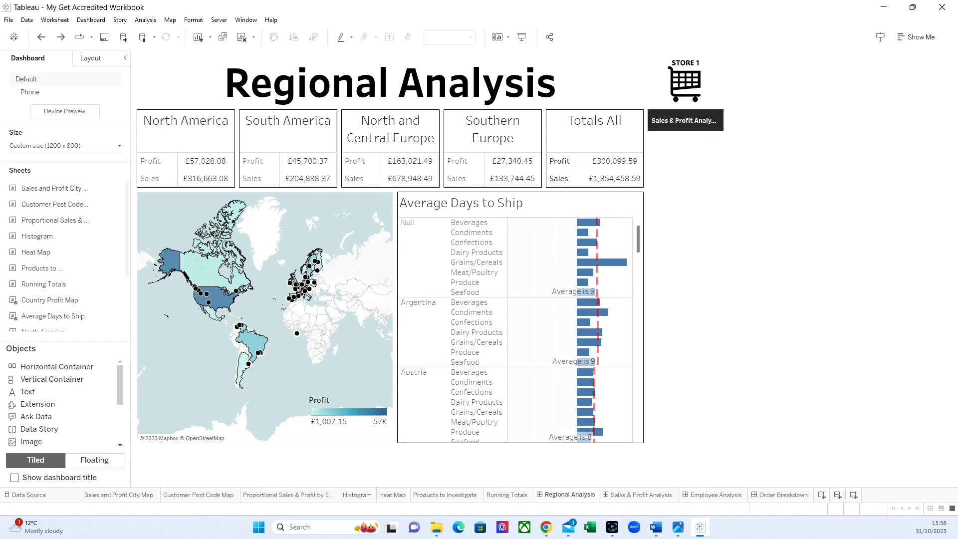
pyautogui.click(99, 19)
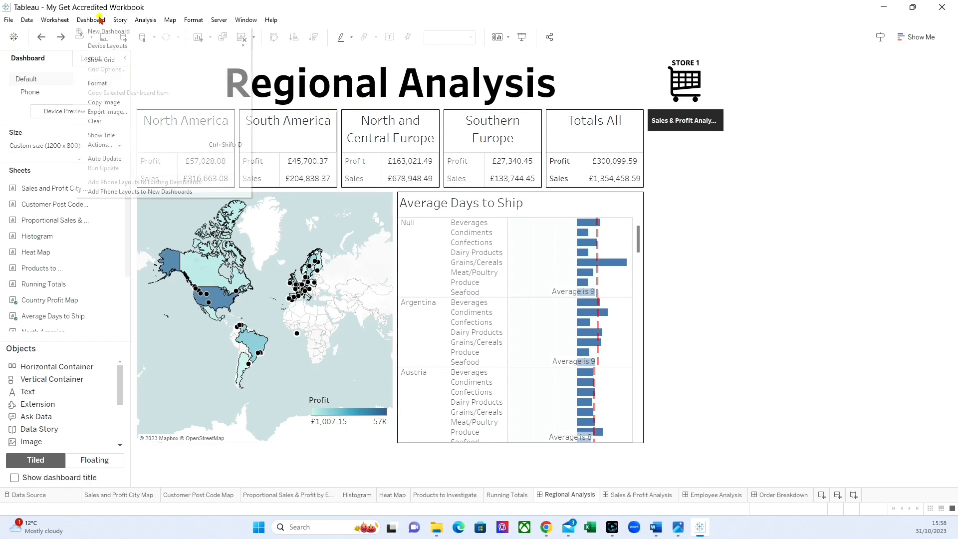
pyautogui.click(114, 143)
pyautogui.click(352, 328)
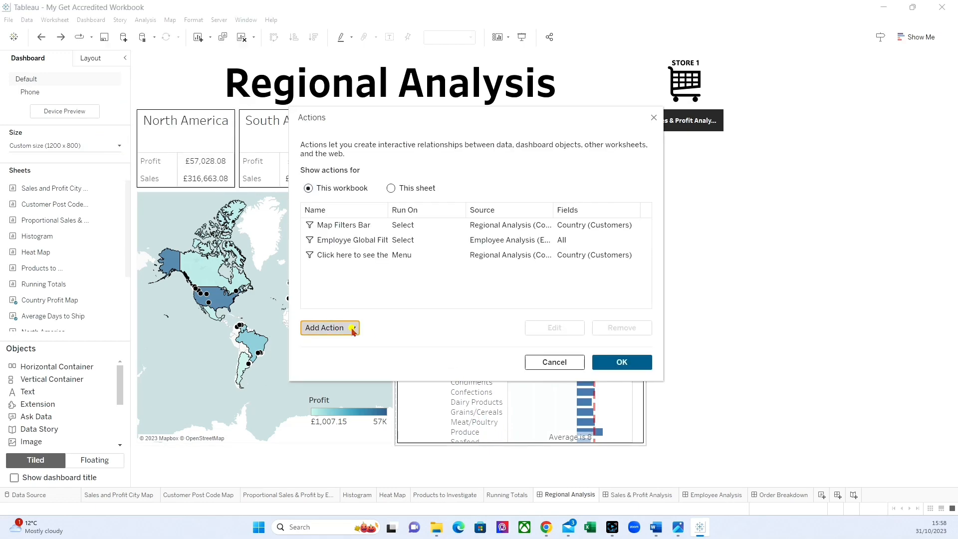
pyautogui.click(344, 233)
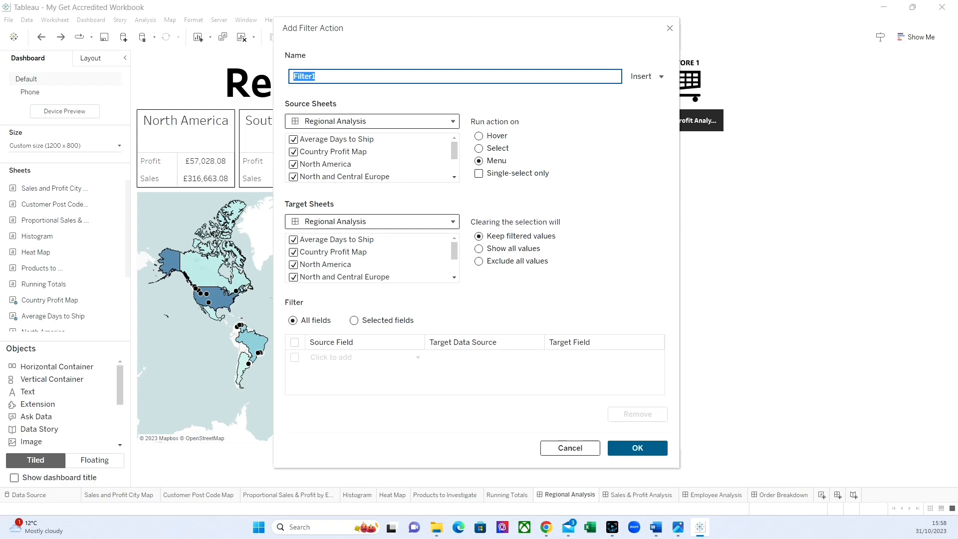
pyautogui.write('C')
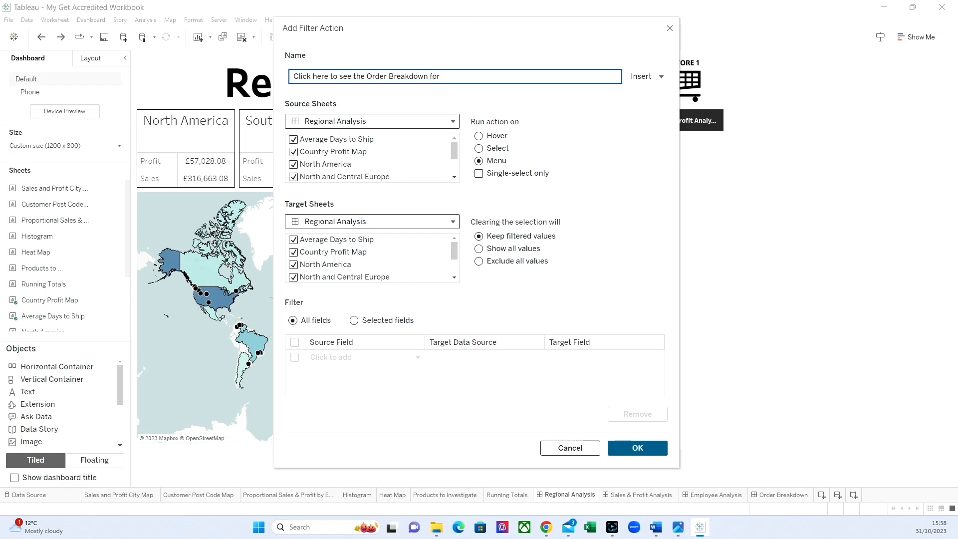
pyautogui.click(645, 76)
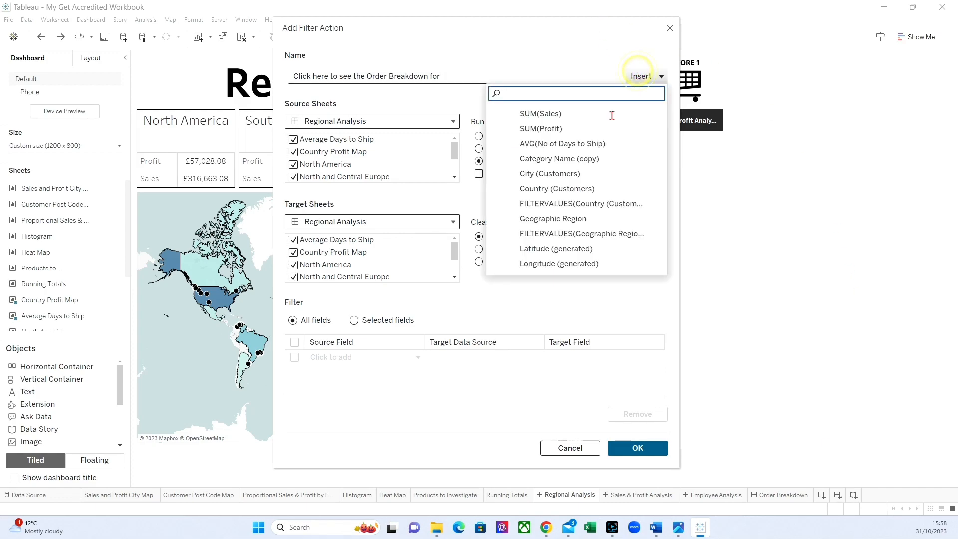
pyautogui.click(582, 189)
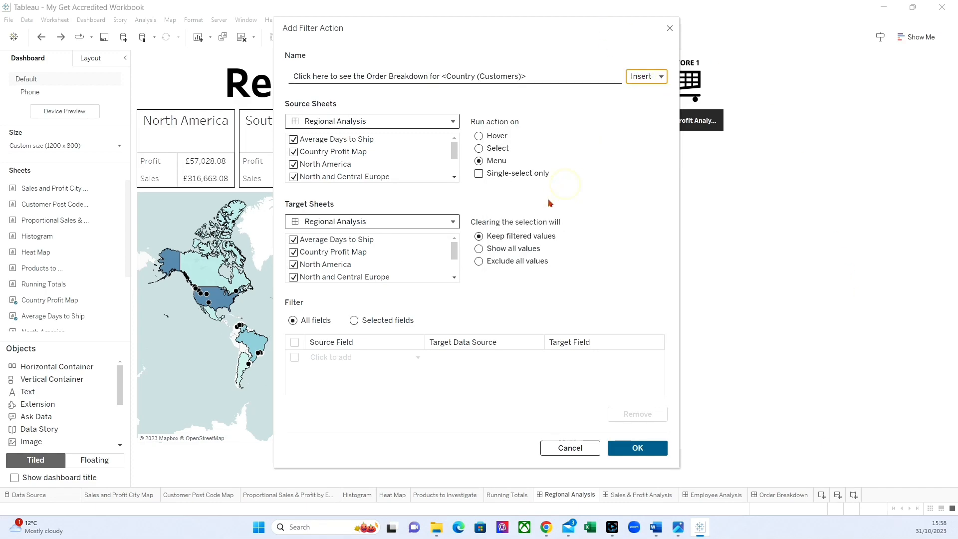
# Step: Limit the action's source sheets to Country Profit Map and make its menu trigger single-select only
pyautogui.click(294, 139)
pyautogui.click(293, 164)
pyautogui.scroll(-1, 321, 153)
pyautogui.click(294, 138)
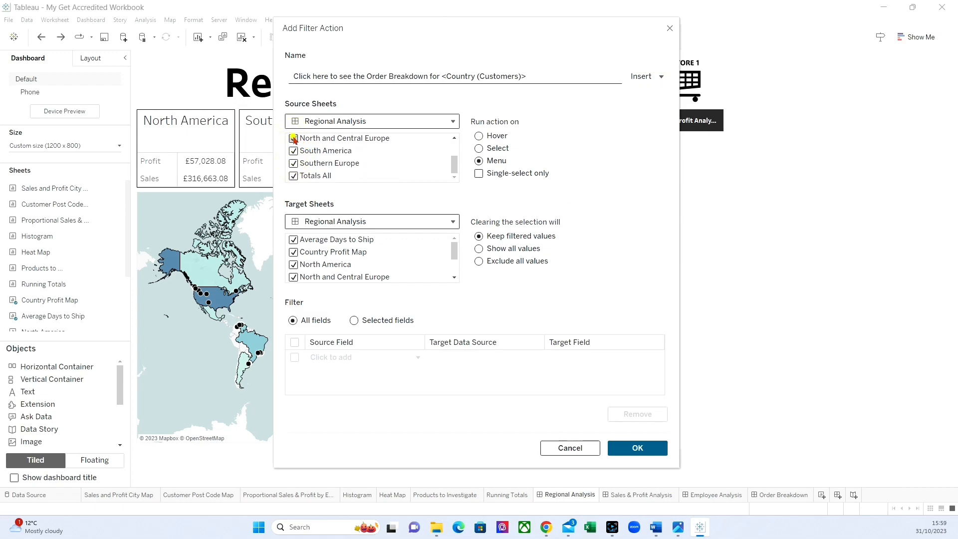
pyautogui.click(293, 151)
pyautogui.click(293, 163)
pyautogui.click(293, 176)
pyautogui.scroll(1, 348, 152)
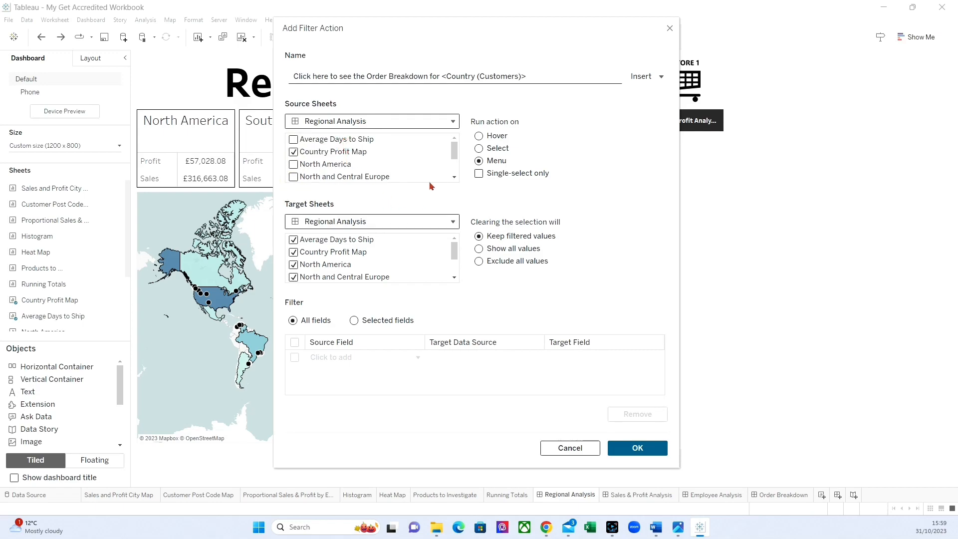
pyautogui.click(479, 173)
# Step: Set the action's target to the Order Breakdown dashboard and make clearing the selection show all values
pyautogui.click(349, 221)
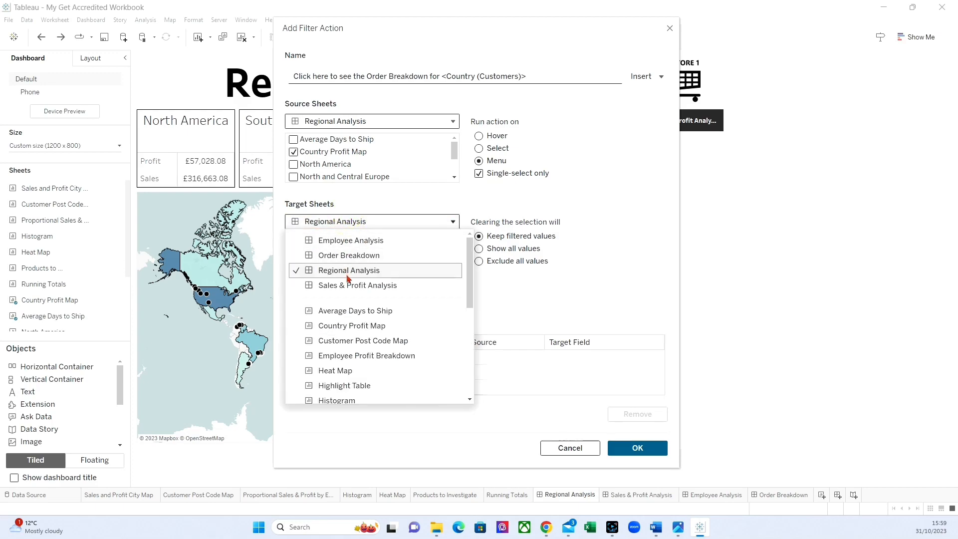
pyautogui.click(353, 255)
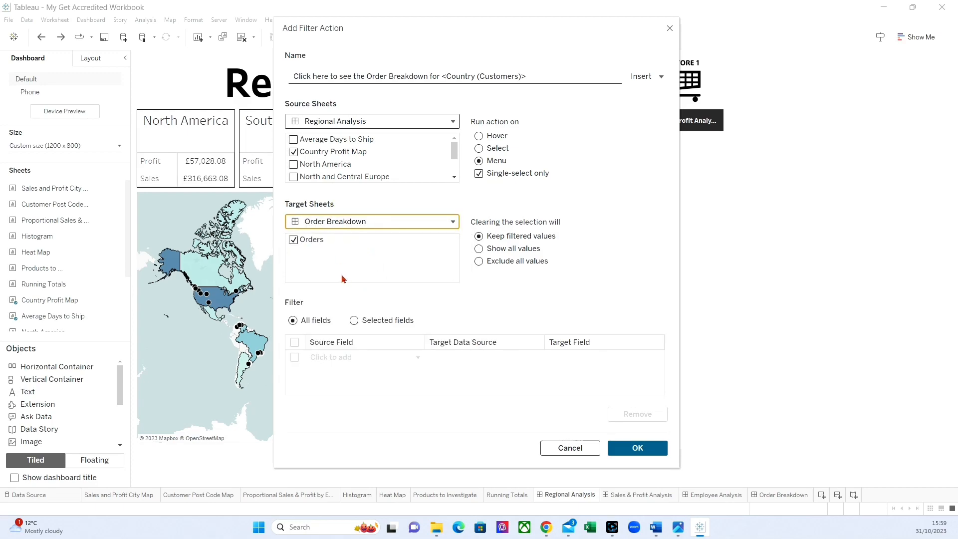
pyautogui.click(477, 248)
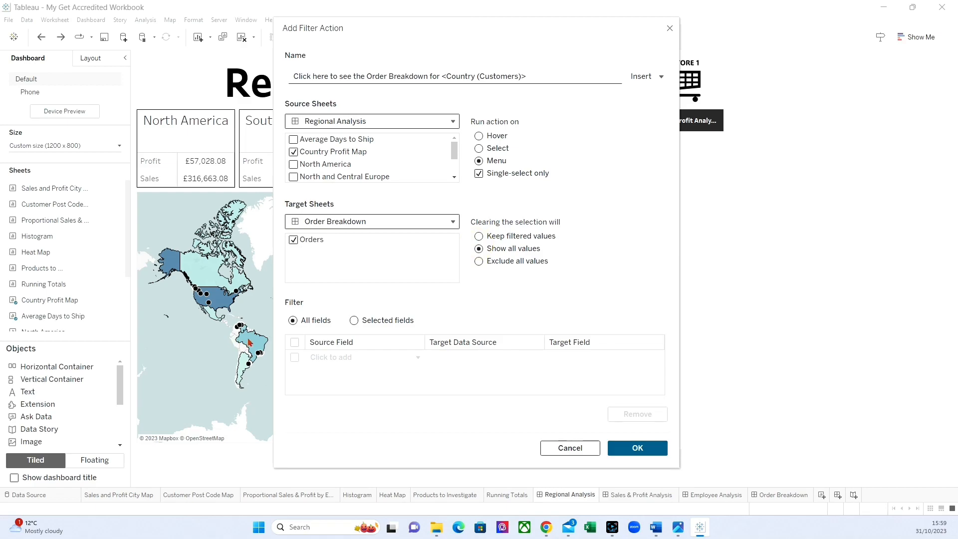
# Step: Restrict the filter to the selected field Country (Customers) and accept the new action
pyautogui.click(353, 320)
pyautogui.click(353, 356)
pyautogui.scroll(-3, 371, 229)
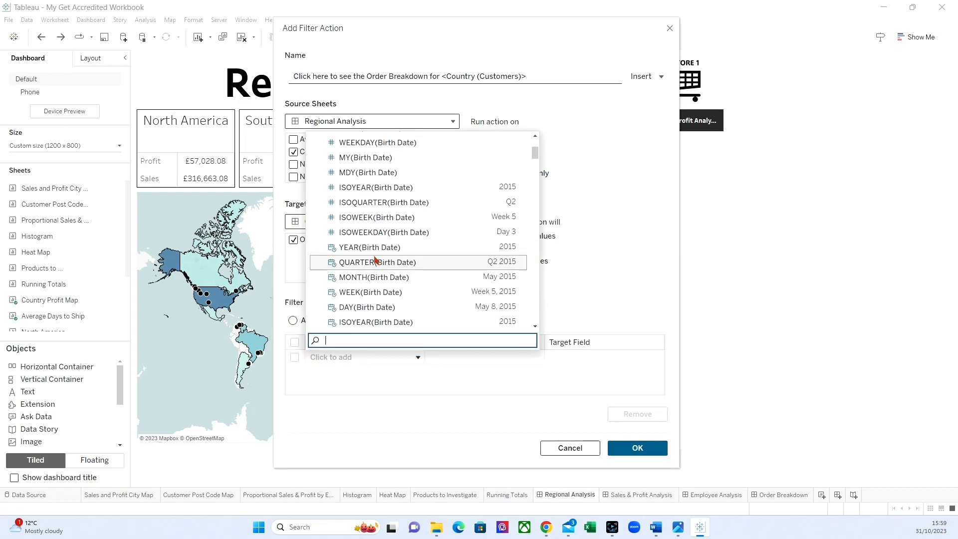
pyautogui.scroll(-4, 371, 230)
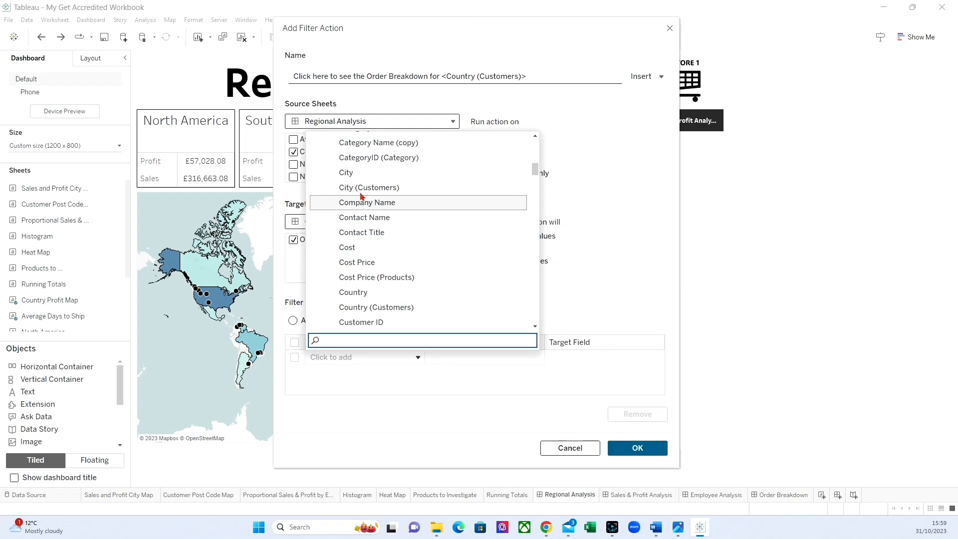
pyautogui.click(395, 307)
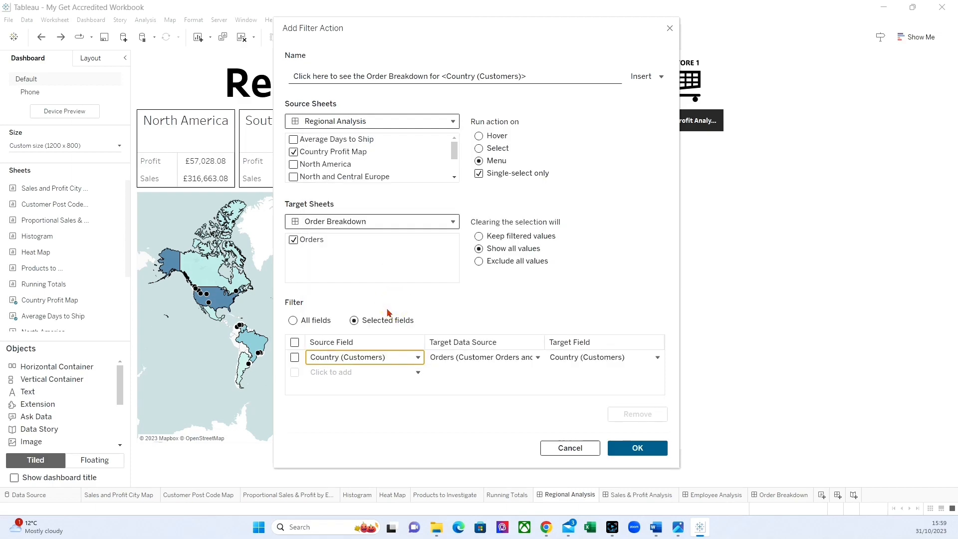
pyautogui.click(636, 448)
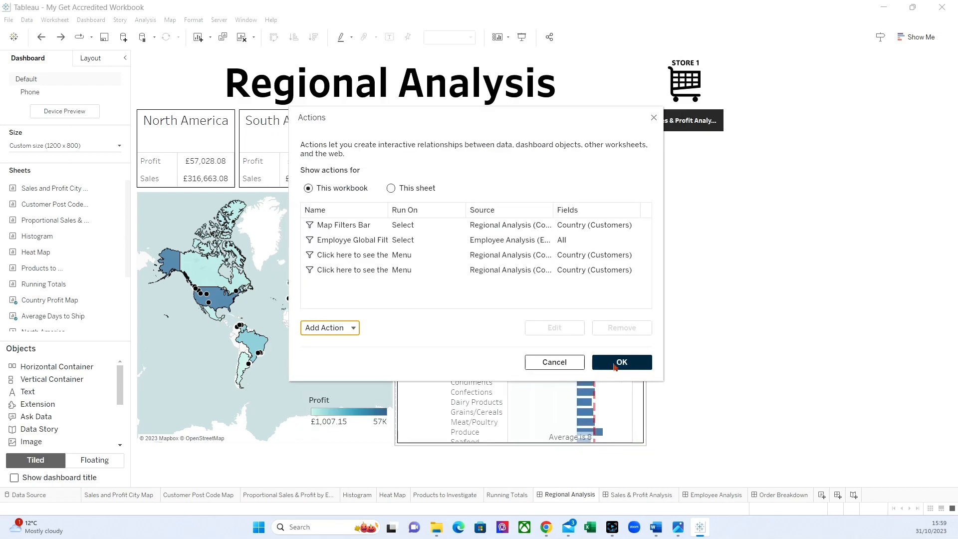
pyautogui.click(615, 362)
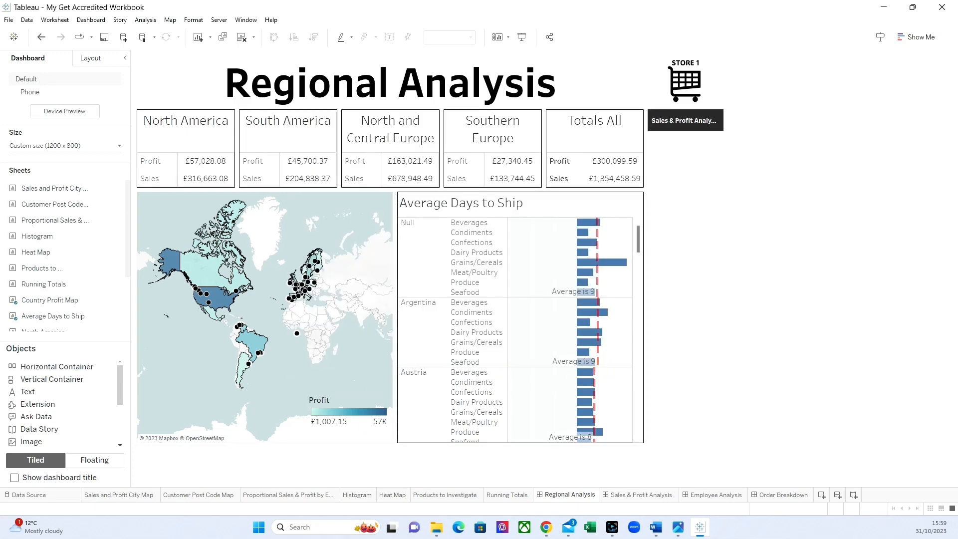
# Step: Test the new action by selecting USA on the map and following its Order Breakdown link
pyautogui.click(225, 303)
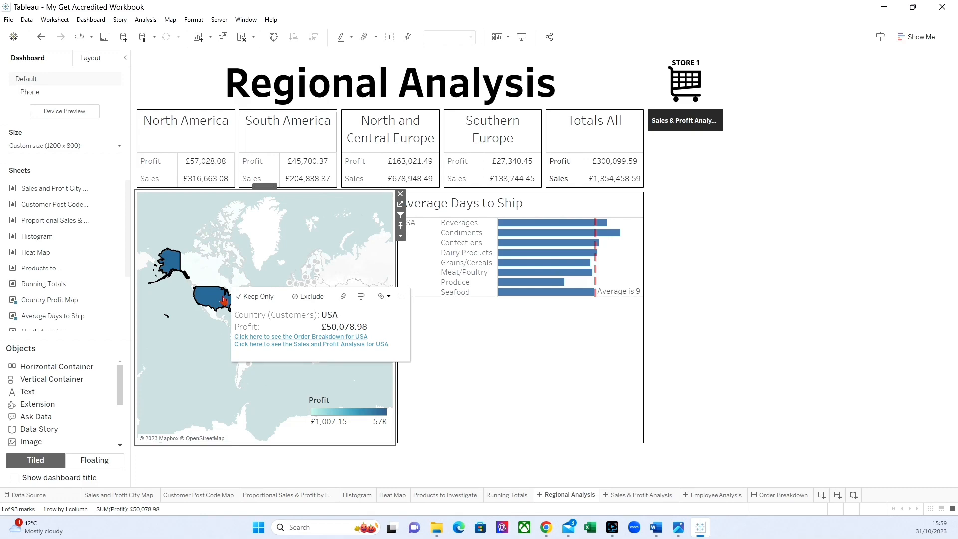
pyautogui.click(219, 300)
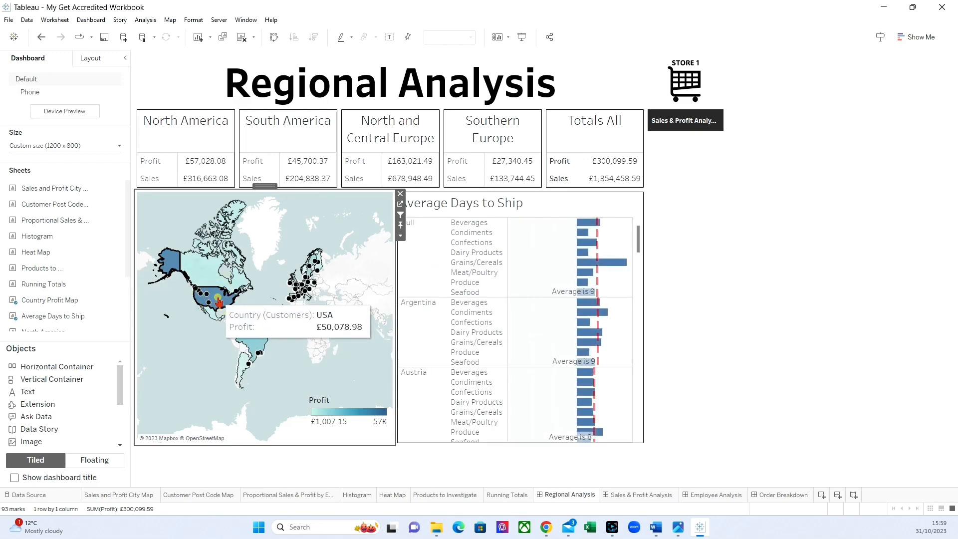
pyautogui.click(219, 299)
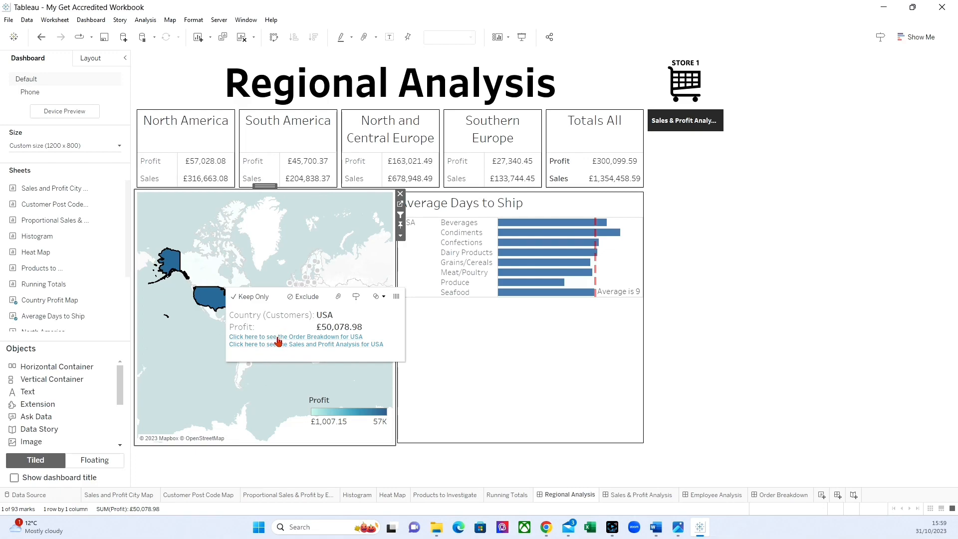
pyautogui.click(279, 337)
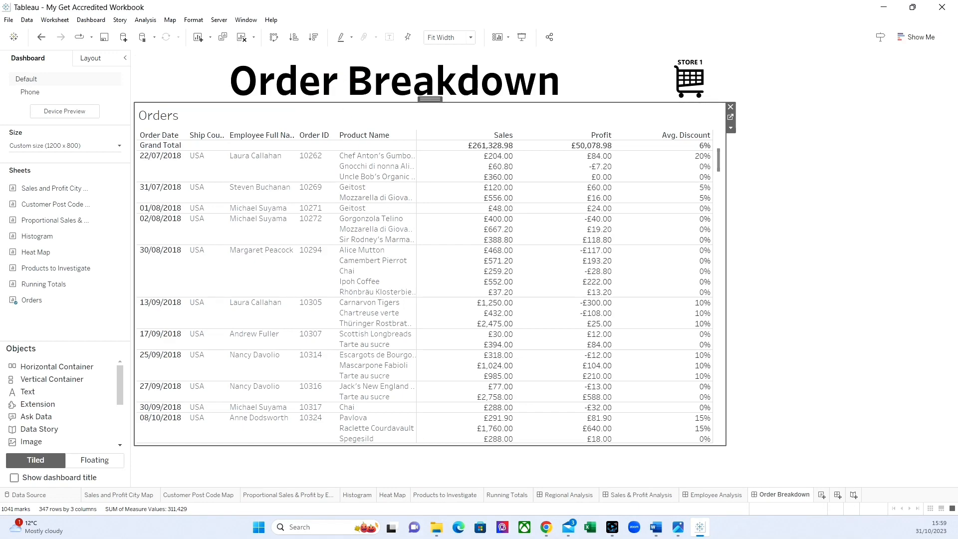
# Step: Add the Country (Customers) field below the sheet name in the Orders table's title
pyautogui.doubleClick(175, 115)
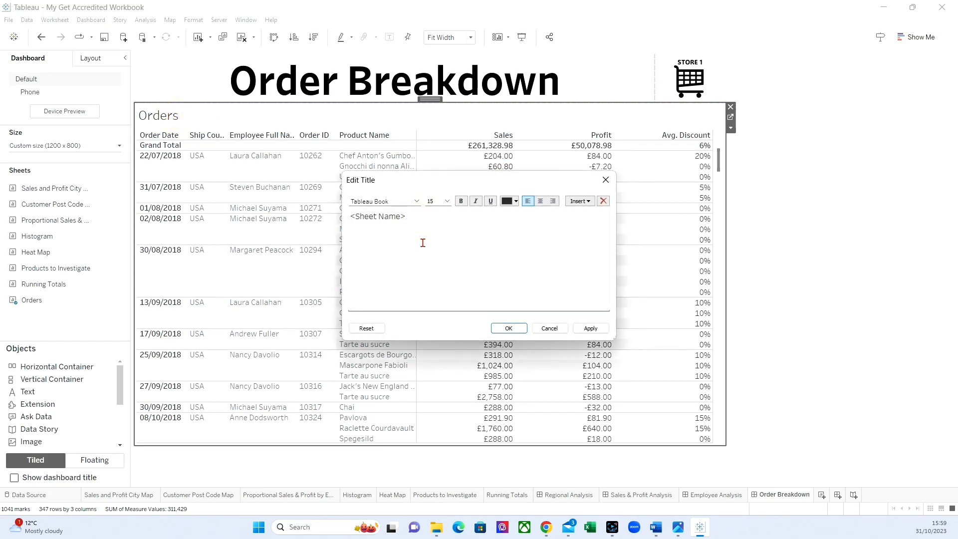
pyautogui.click(583, 201)
pyautogui.click(604, 367)
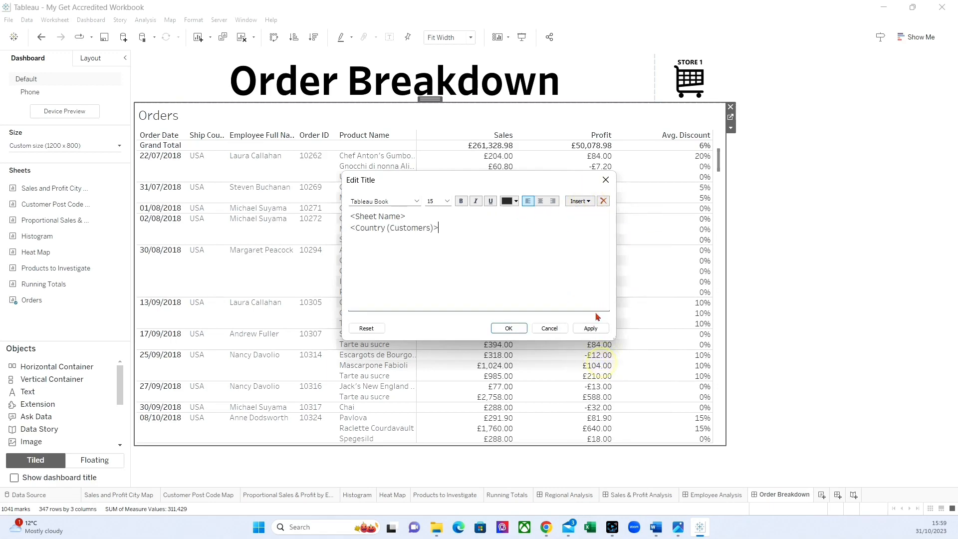
pyautogui.click(590, 328)
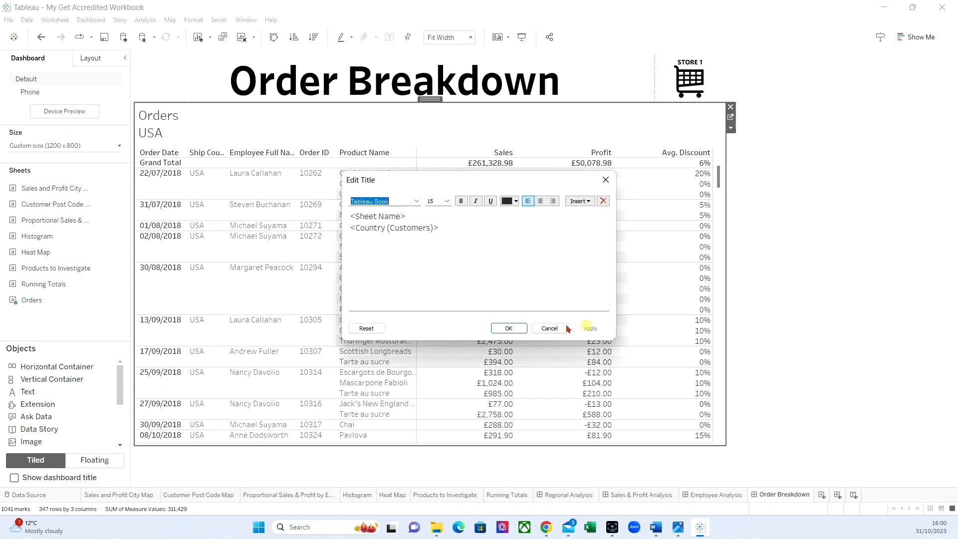
pyautogui.click(507, 328)
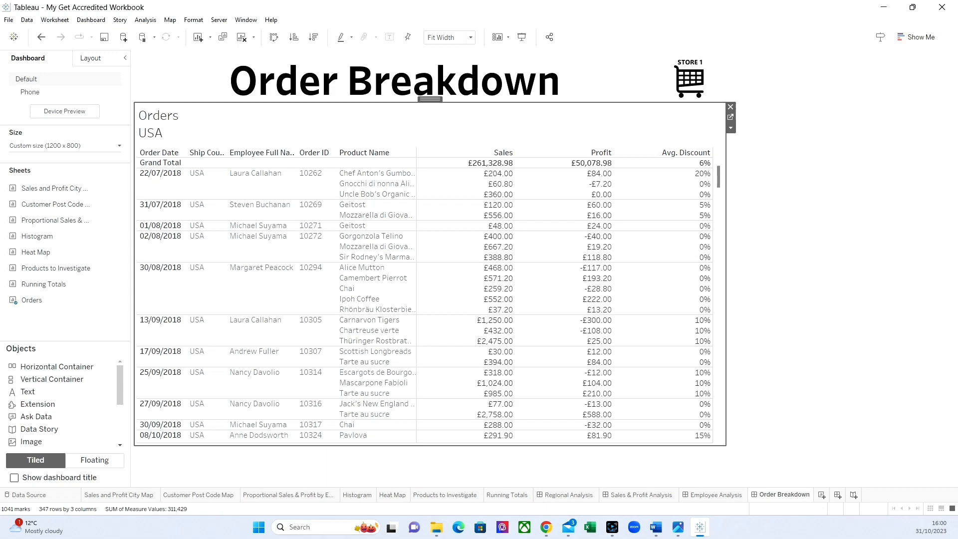
# Step: Return to the Regional Analysis dashboard and clear the USA selection on the map
pyautogui.hotkey('alt', 'Tab')
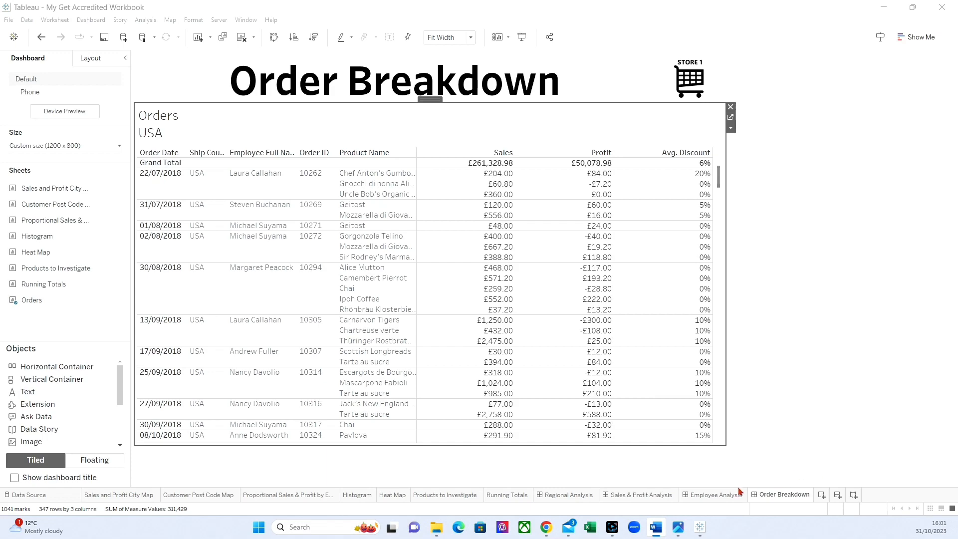
pyautogui.click(564, 495)
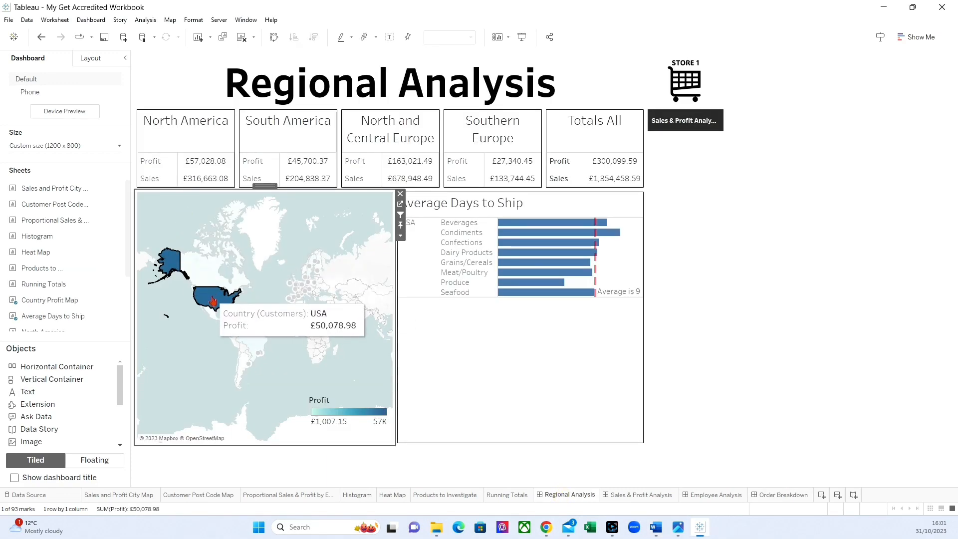
pyautogui.click(213, 312)
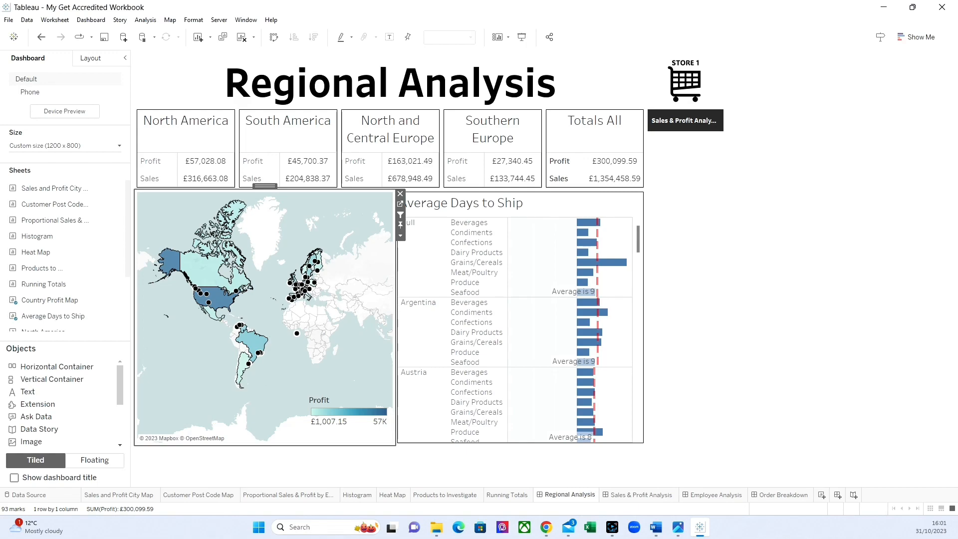
# Step: Add a navigation button beneath the Sales & Profit Analysis button and set its destination to the Order Breakdown dashboard
pyautogui.scroll(-3, 59, 404)
pyautogui.moveTo(37, 405)
pyautogui.mouseDown()
pyautogui.moveTo(398, 403)
pyautogui.moveTo(672, 303)
pyautogui.mouseUp()
pyautogui.moveTo(703, 190); pyautogui.dragTo(700, 184)
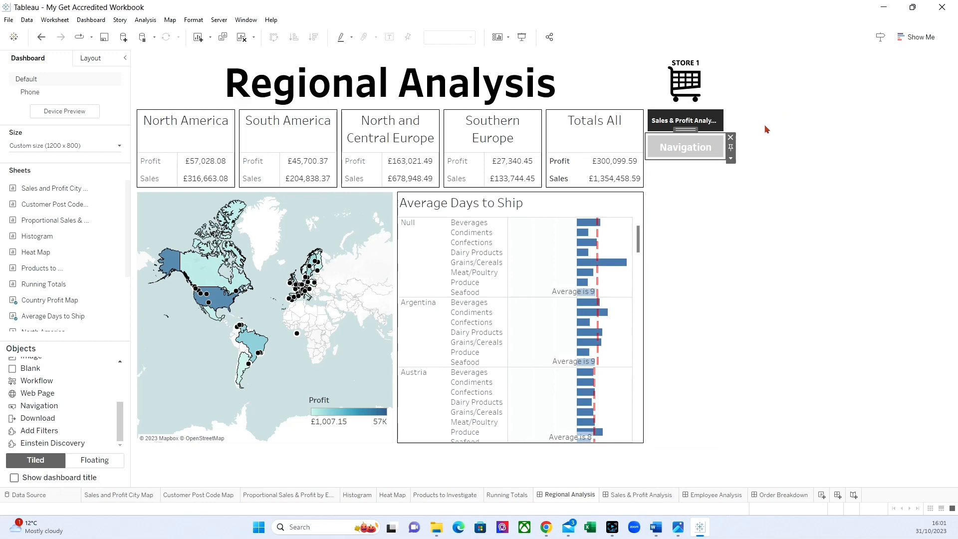
pyautogui.click(731, 158)
pyautogui.click(741, 167)
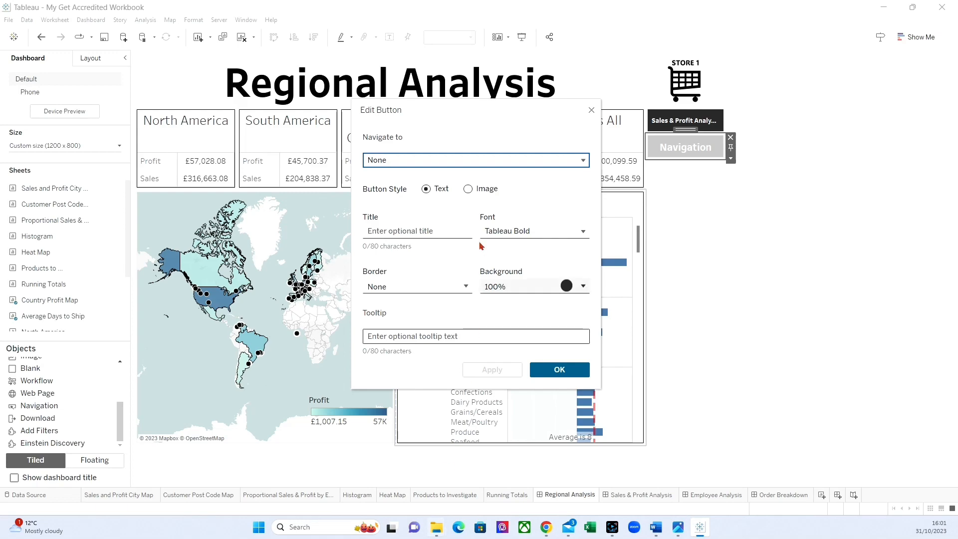
pyautogui.click(432, 162)
pyautogui.scroll(-1, 428, 246)
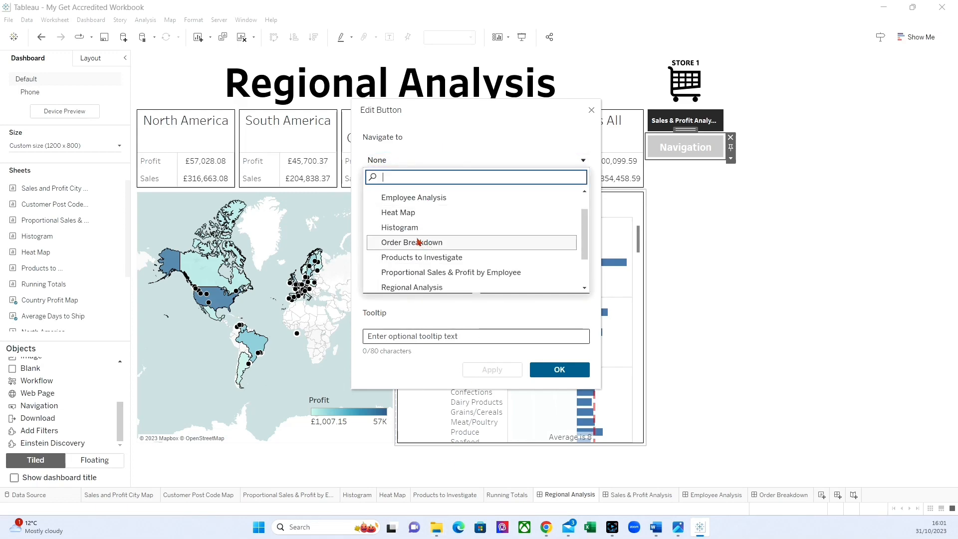
pyautogui.click(428, 244)
# Step: Title the new button Order Breakdown, set its font size to 8 and accept the button settings
pyautogui.click(419, 229)
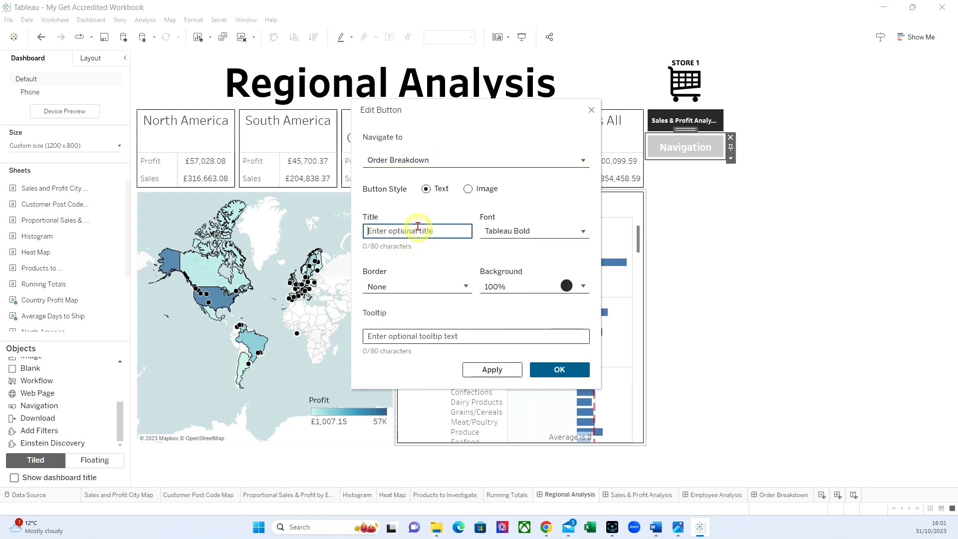
pyautogui.write('Order Breakdown')
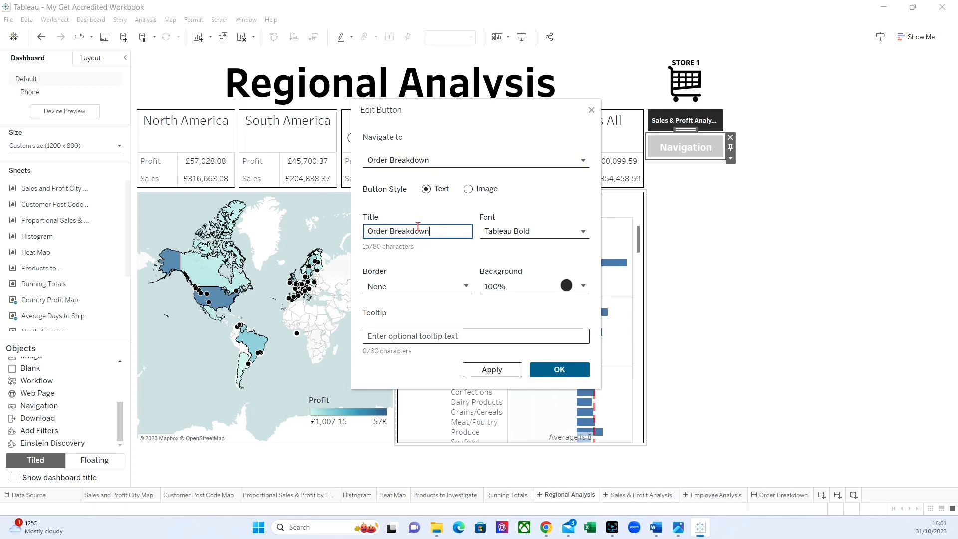
pyautogui.click(496, 228)
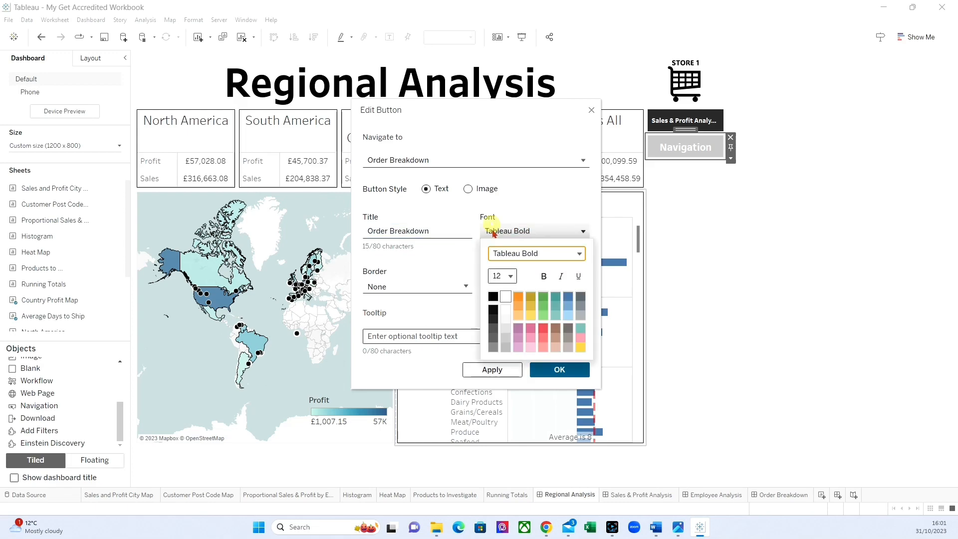
pyautogui.click(512, 277)
pyautogui.click(508, 155)
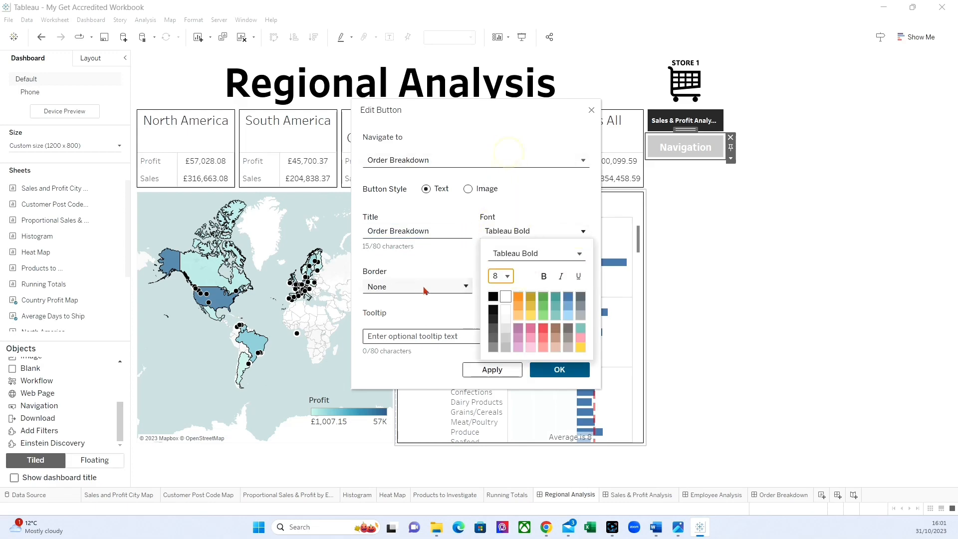
pyautogui.click(428, 304)
pyautogui.click(557, 369)
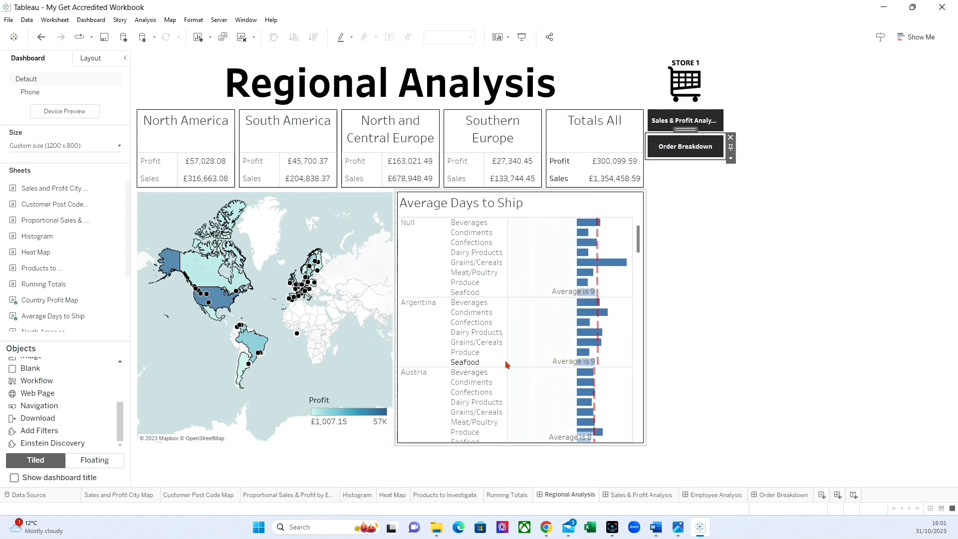
# Step: Follow the Order Breakdown button and add a vertical container to the right of the Orders table, narrowed to a slim column
pyautogui.keyDown('alt'); pyautogui.click(684, 148); pyautogui.keyUp('alt')
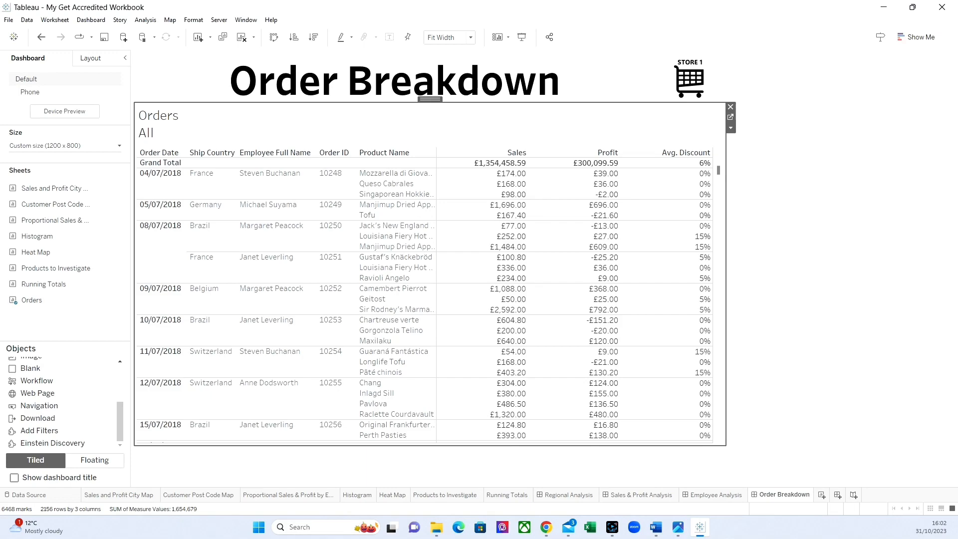
pyautogui.scroll(3, 60, 377)
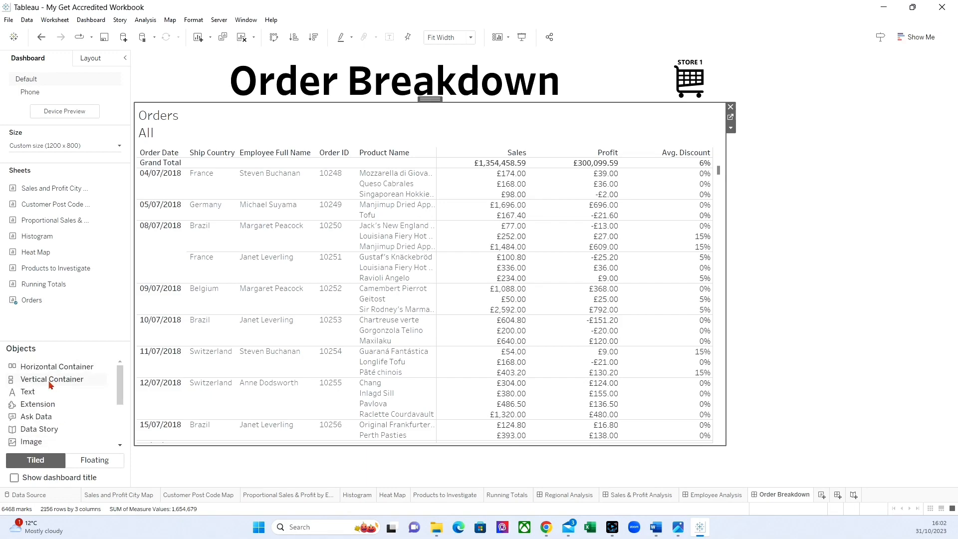
pyautogui.moveTo(50, 385)
pyautogui.mouseDown()
pyautogui.moveTo(48, 376)
pyautogui.moveTo(550, 301)
pyautogui.mouseUp()
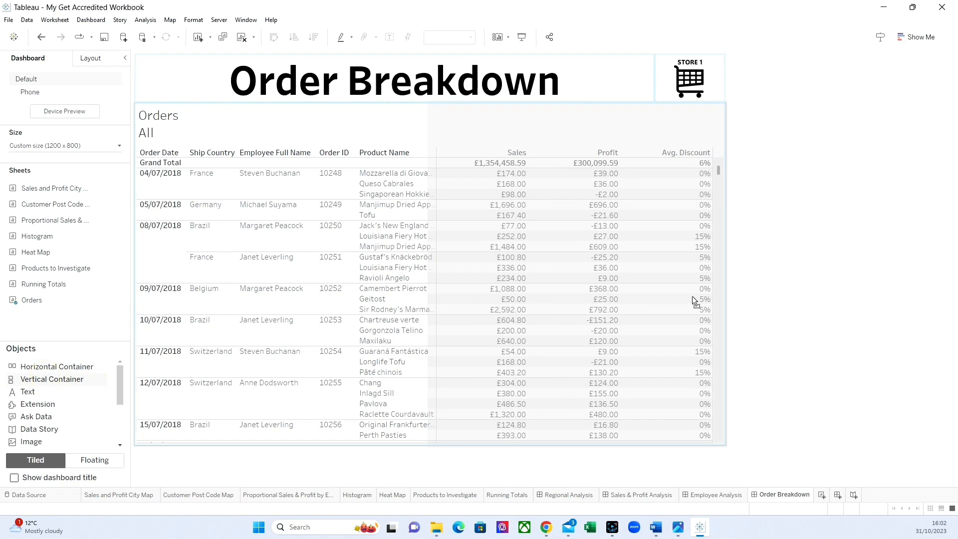
pyautogui.moveTo(693, 295); pyautogui.dragTo(642, 299)
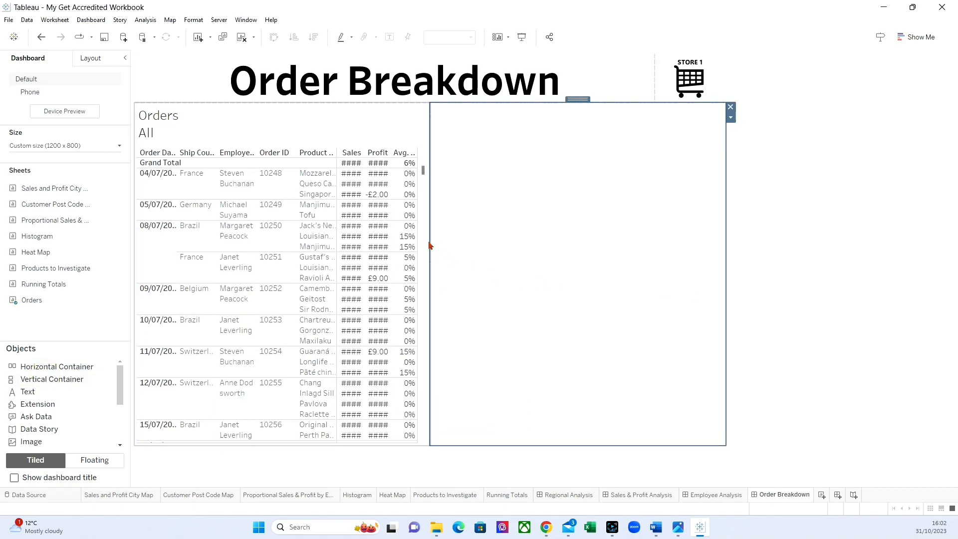
pyautogui.moveTo(430, 242); pyautogui.dragTo(658, 241)
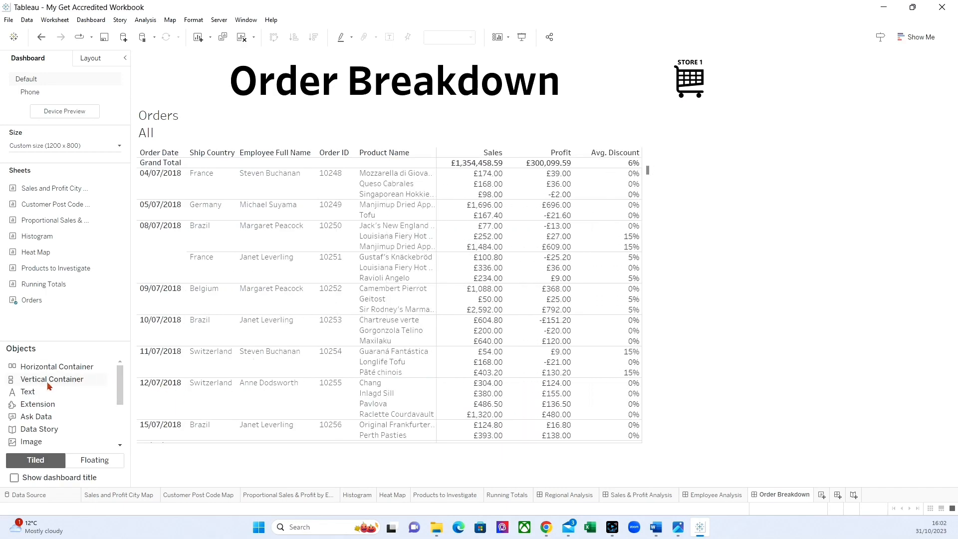
# Step: Place a navigation button in the new container beneath the store logo and set its destination to Regional Analysis
pyautogui.scroll(-3, 52, 397)
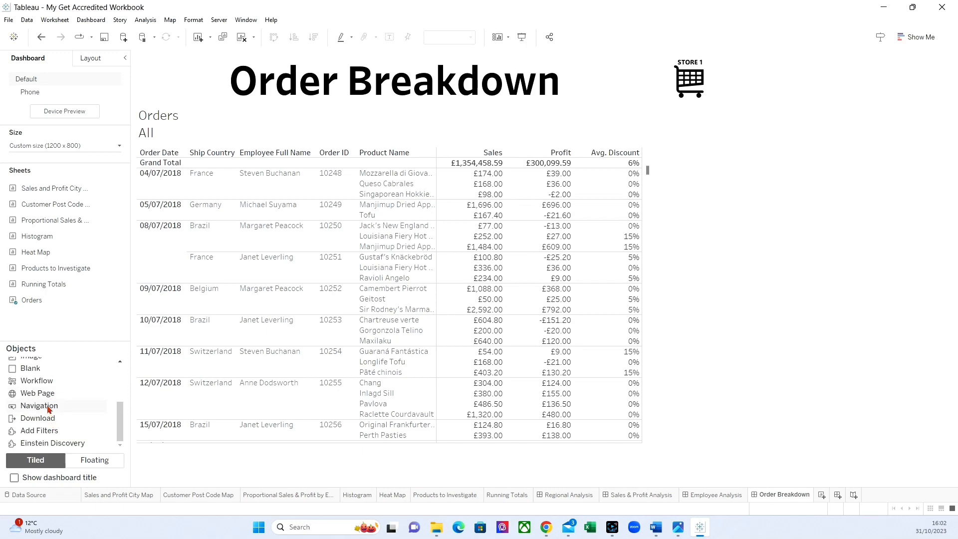
pyautogui.moveTo(45, 406); pyautogui.dragTo(698, 232)
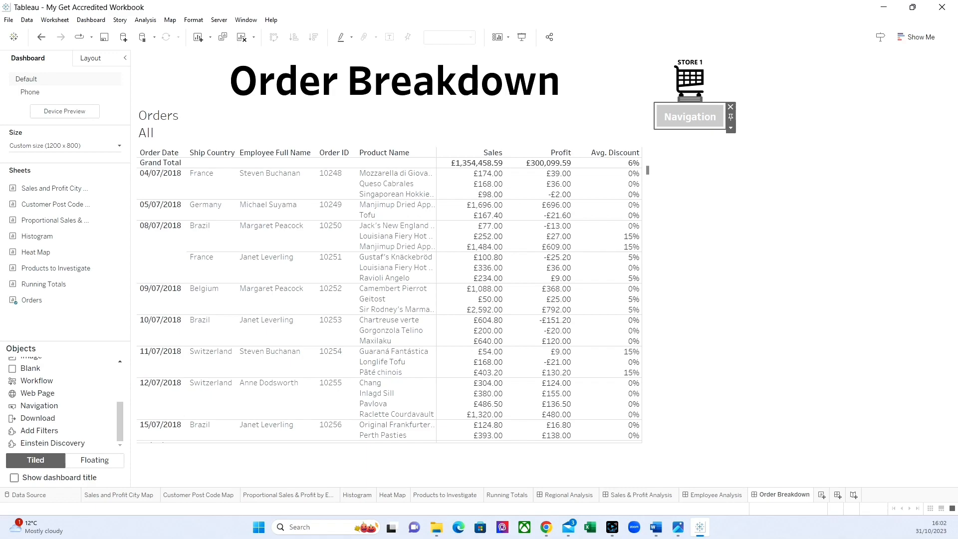
pyautogui.click(731, 127)
pyautogui.click(751, 138)
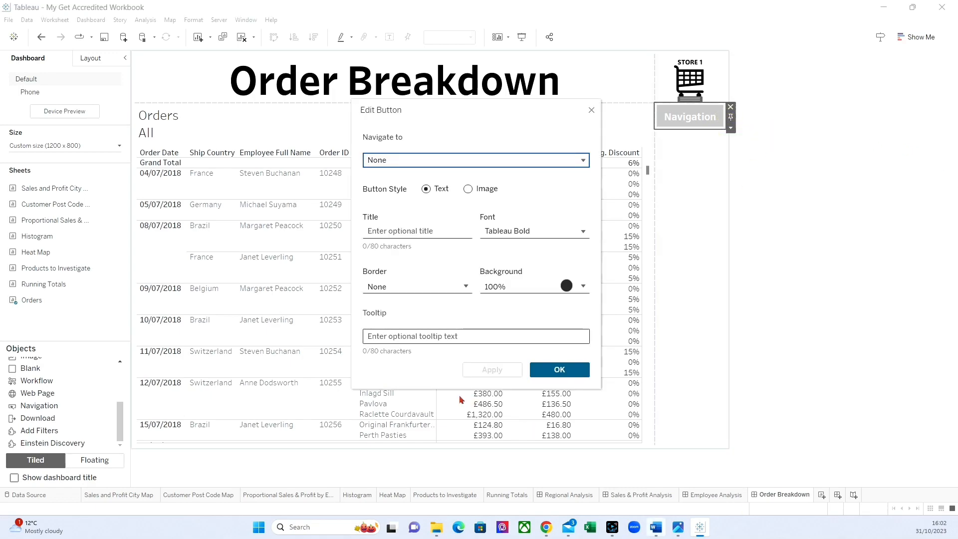
pyautogui.click(431, 156)
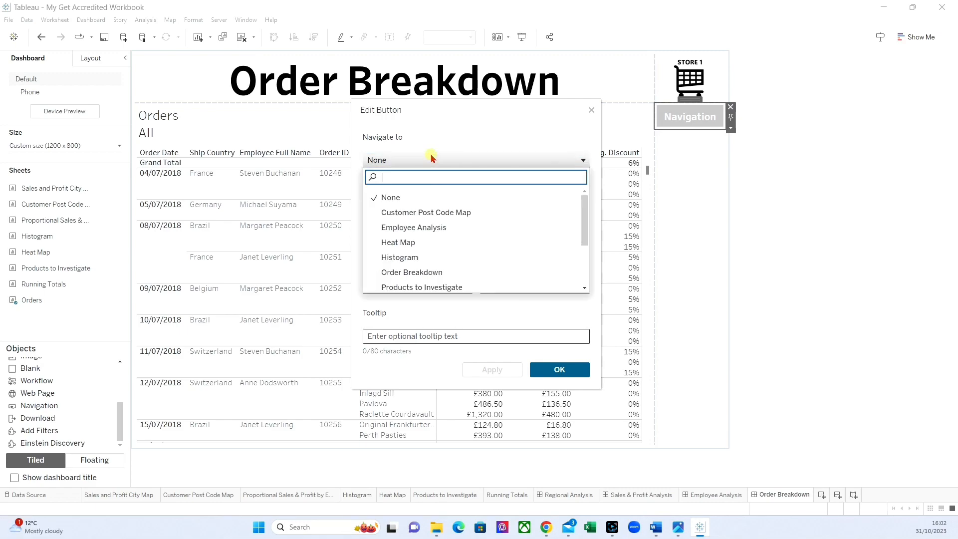
pyautogui.scroll(-2, 428, 235)
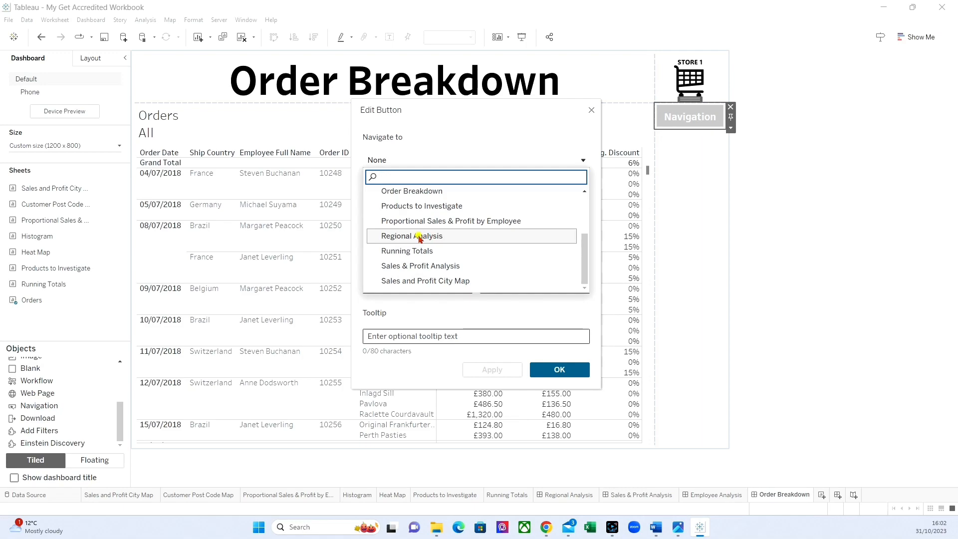
pyautogui.click(418, 237)
# Step: Title the button Regional Analysis, set its font size to 8, then apply and accept the settings
pyautogui.click(408, 231)
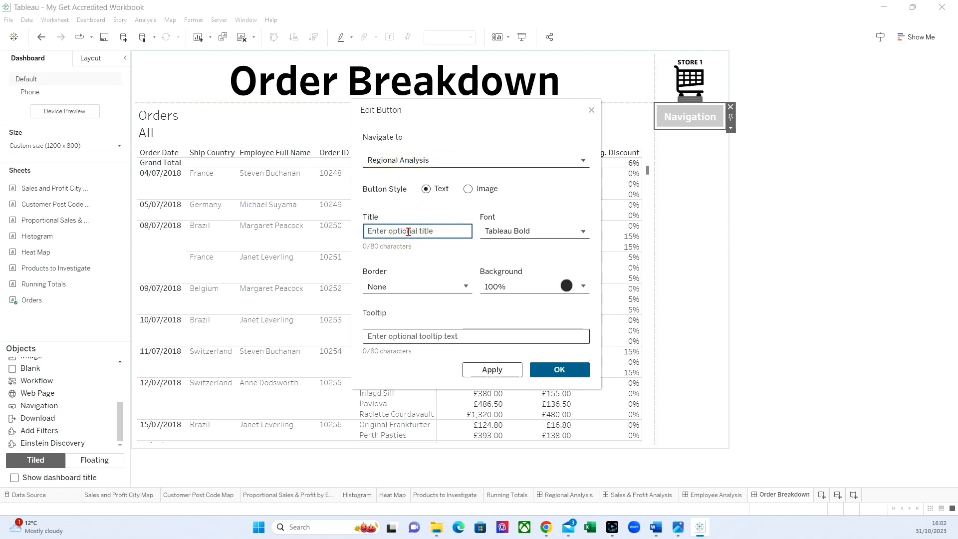
pyautogui.write('Re')
pyautogui.write('gina')
pyautogui.write('al Anal')
pyautogui.write('ysis')
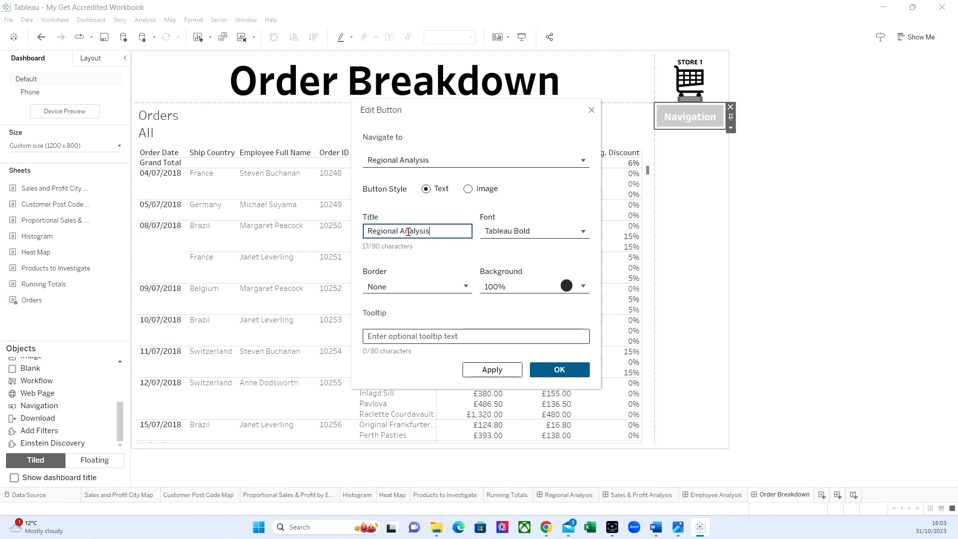
pyautogui.click(509, 231)
pyautogui.click(510, 276)
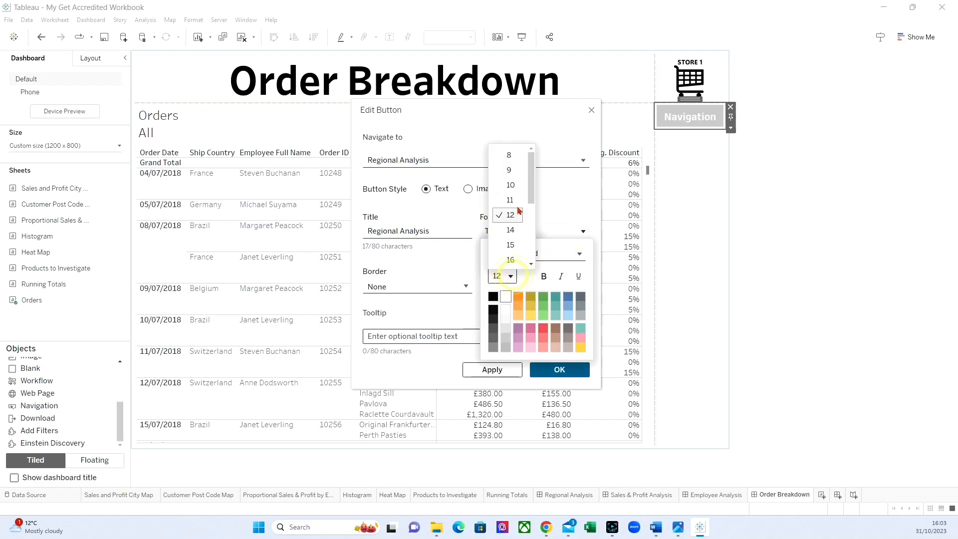
pyautogui.click(509, 155)
pyautogui.click(492, 369)
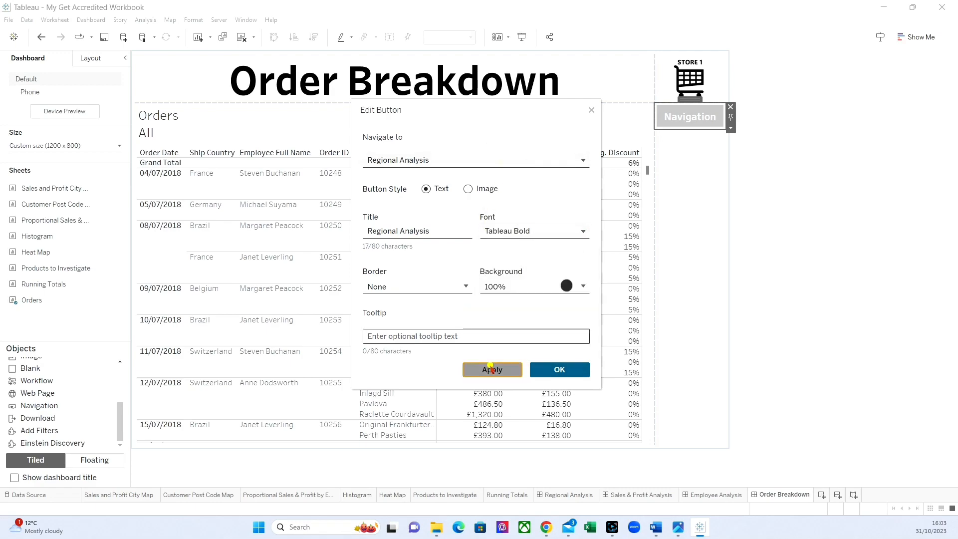
pyautogui.click(562, 369)
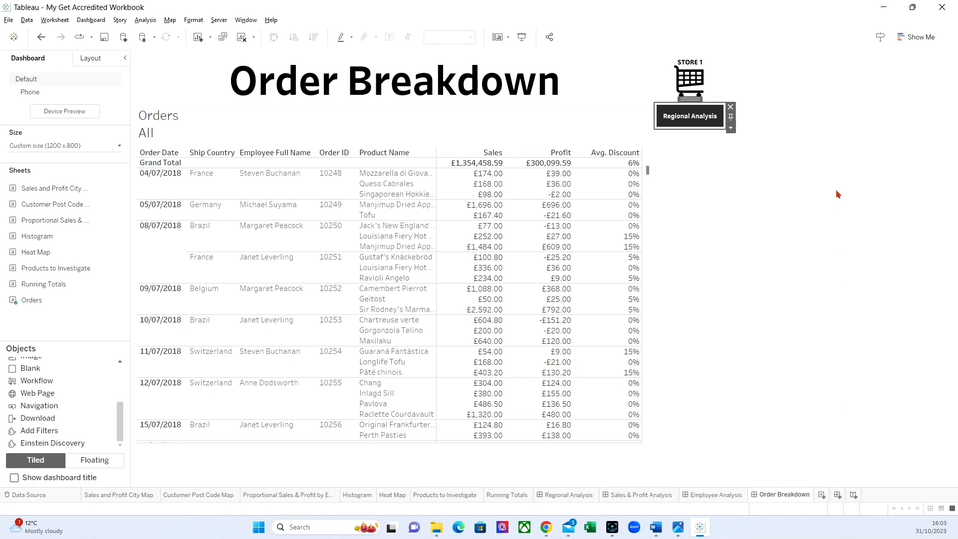
# Step: Follow the new button to Regional Analysis and add a third navigation button there with Employee Analysis as its destination
pyautogui.click(711, 119)
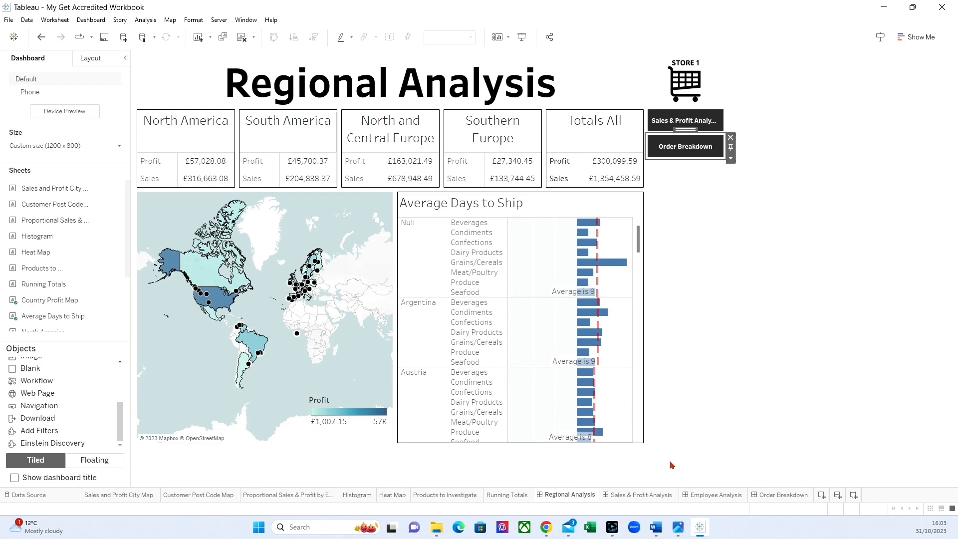
pyautogui.click(843, 309)
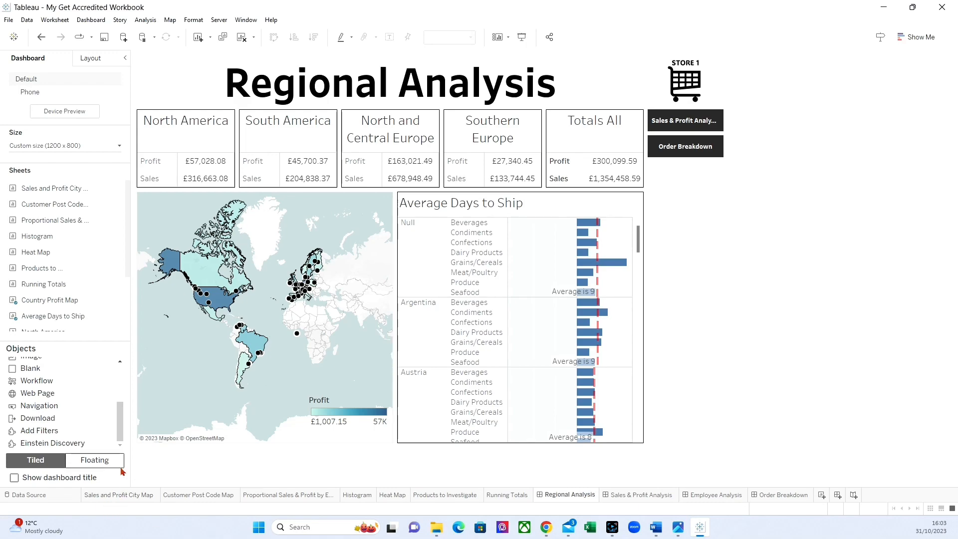
pyautogui.moveTo(40, 405); pyautogui.dragTo(700, 226)
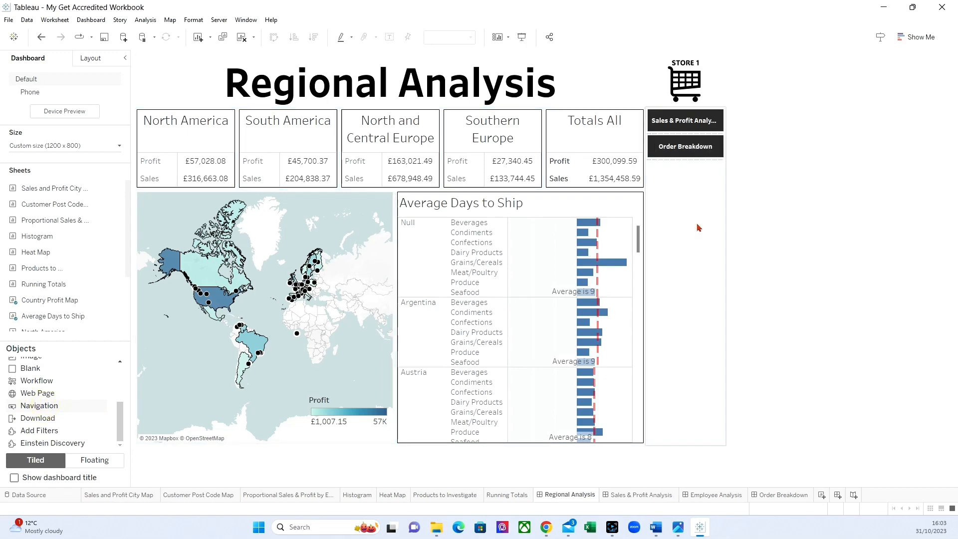
pyautogui.click(731, 186)
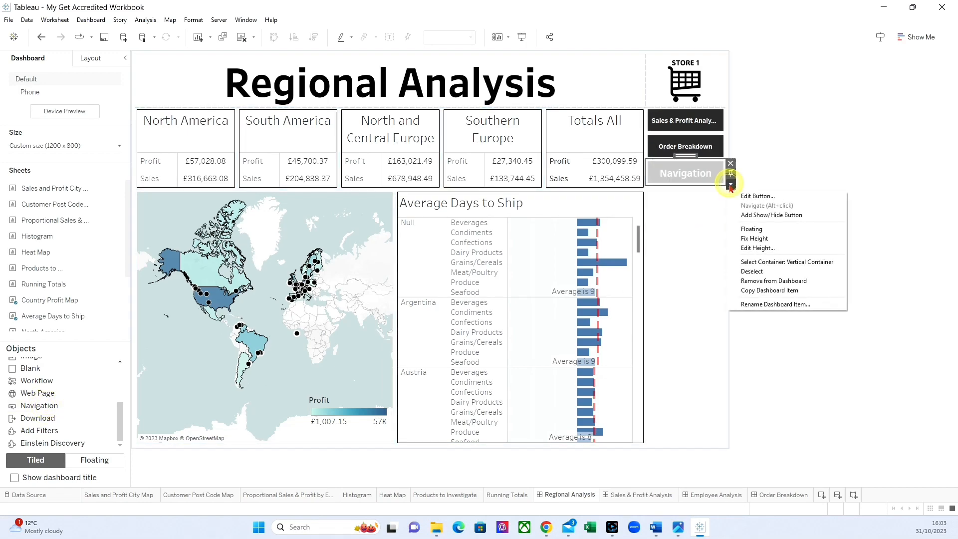
pyautogui.click(757, 196)
pyautogui.click(400, 161)
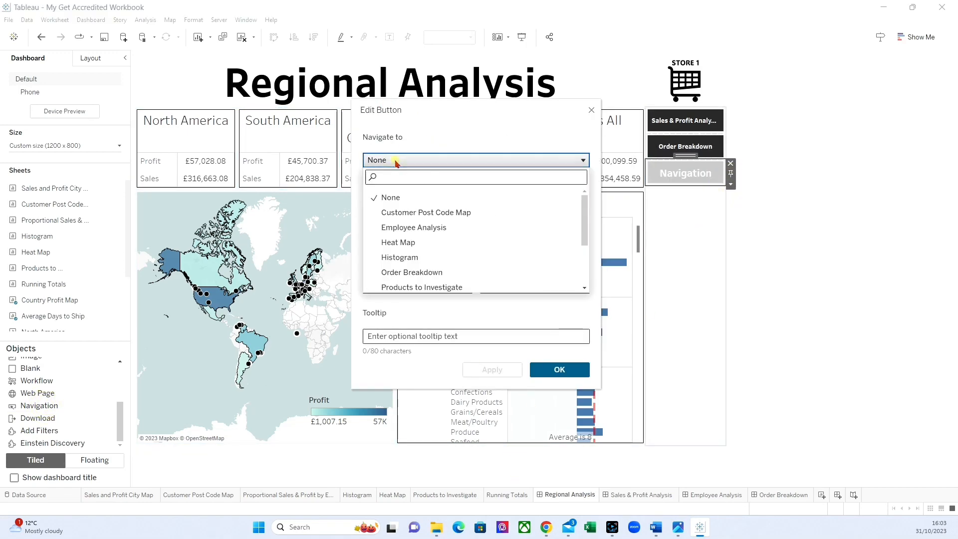
pyautogui.click(402, 228)
# Step: Title the third button Employee Analysis, set its font size to 8 and accept the button settings
pyautogui.click(403, 232)
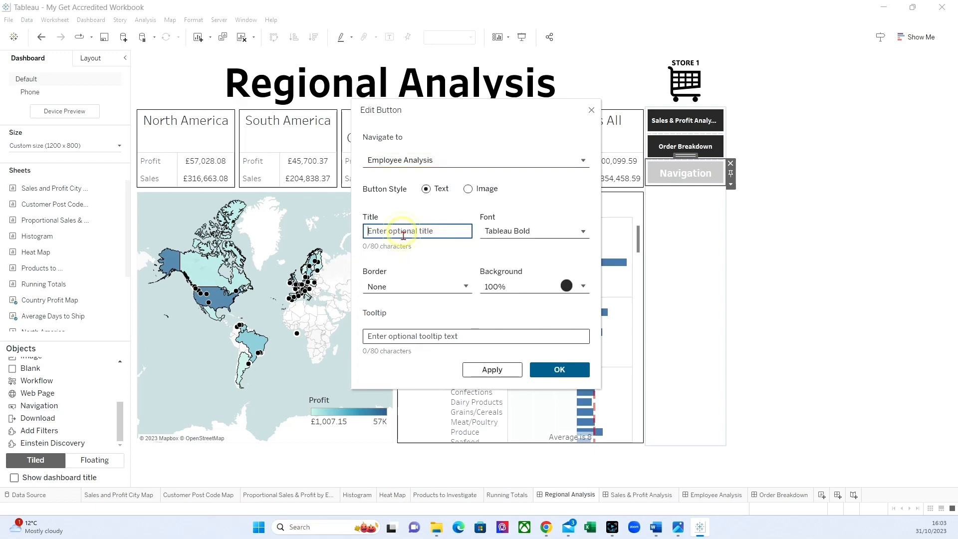
pyautogui.write('Employe')
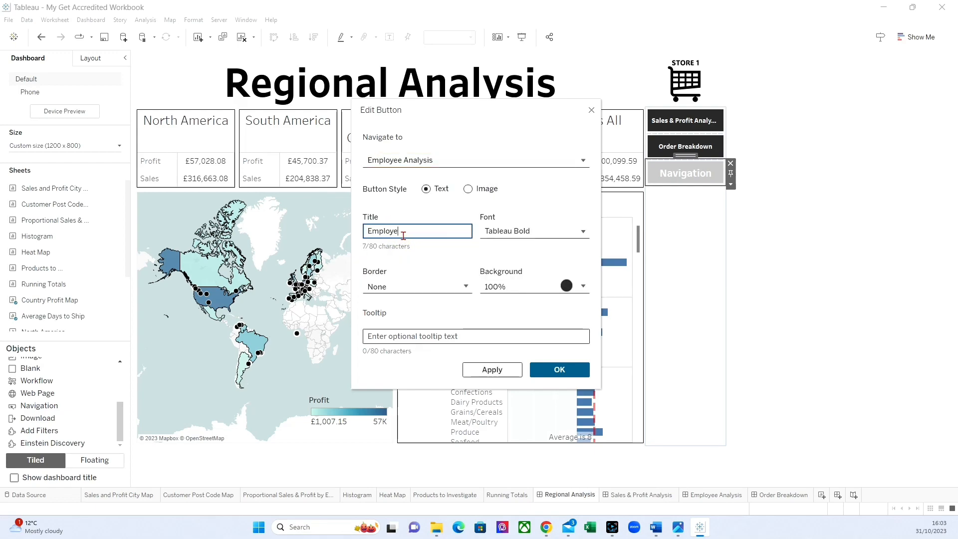
pyautogui.write('e Analysis')
pyautogui.click(526, 231)
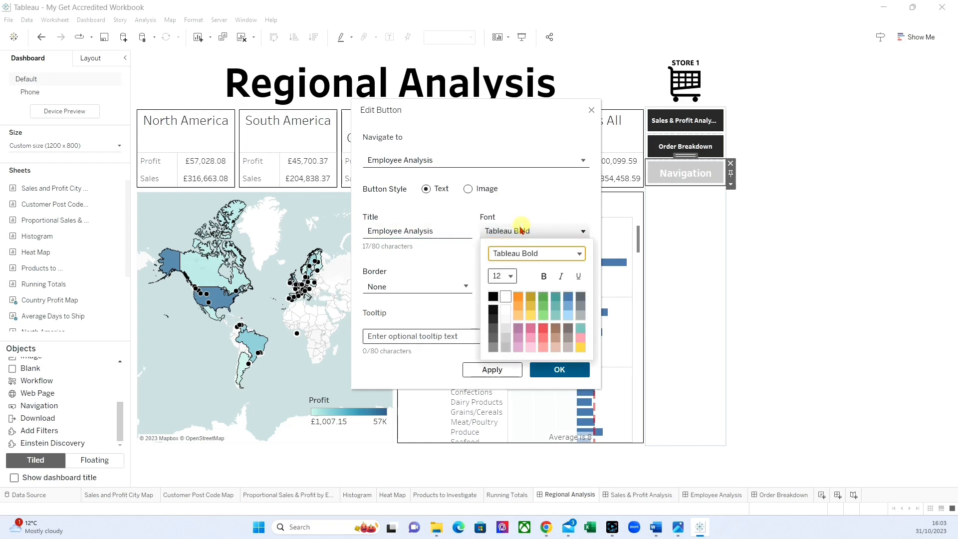
pyautogui.click(504, 275)
pyautogui.click(508, 155)
pyautogui.click(559, 369)
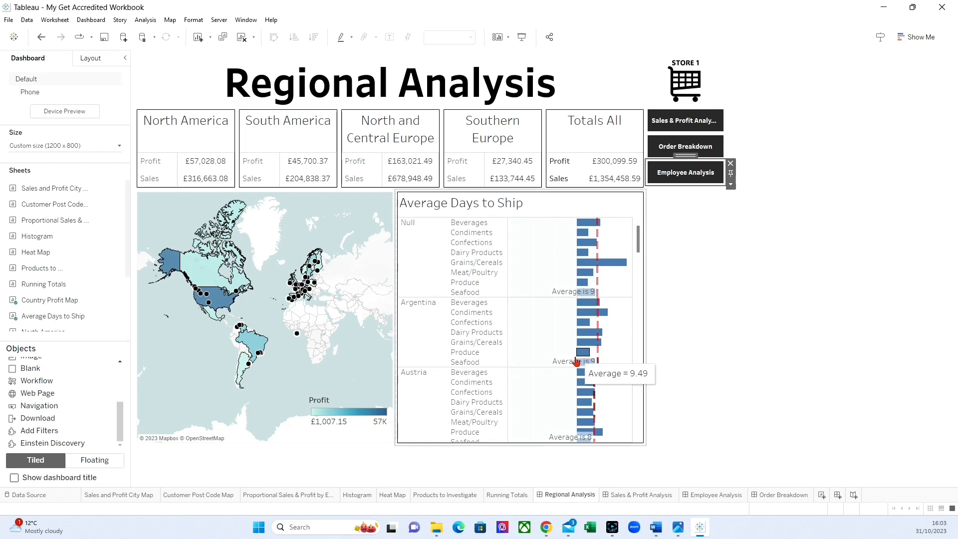
# Step: Follow the Employee Analysis button, add a vertical container beneath the store logo there and narrow it to the logo's width
pyautogui.click(682, 175)
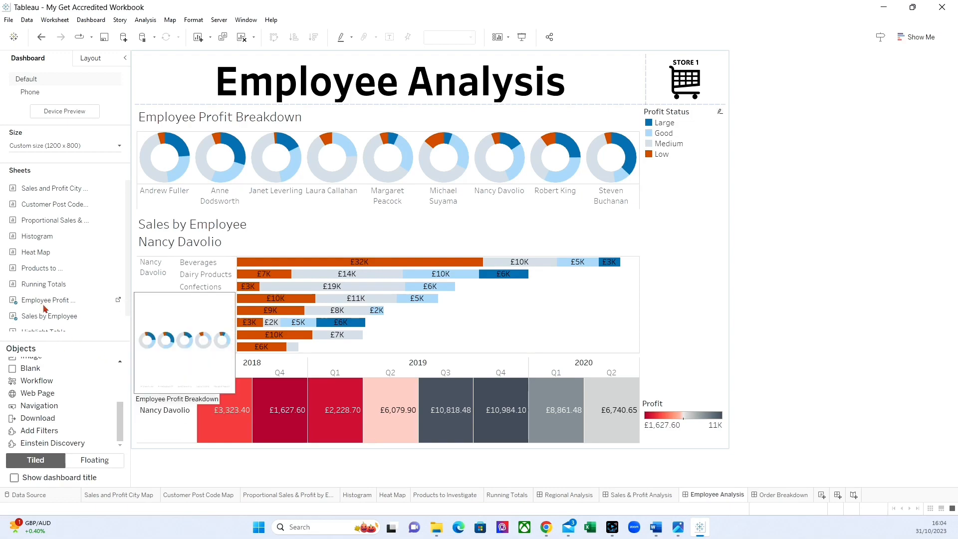
pyautogui.scroll(3, 91, 402)
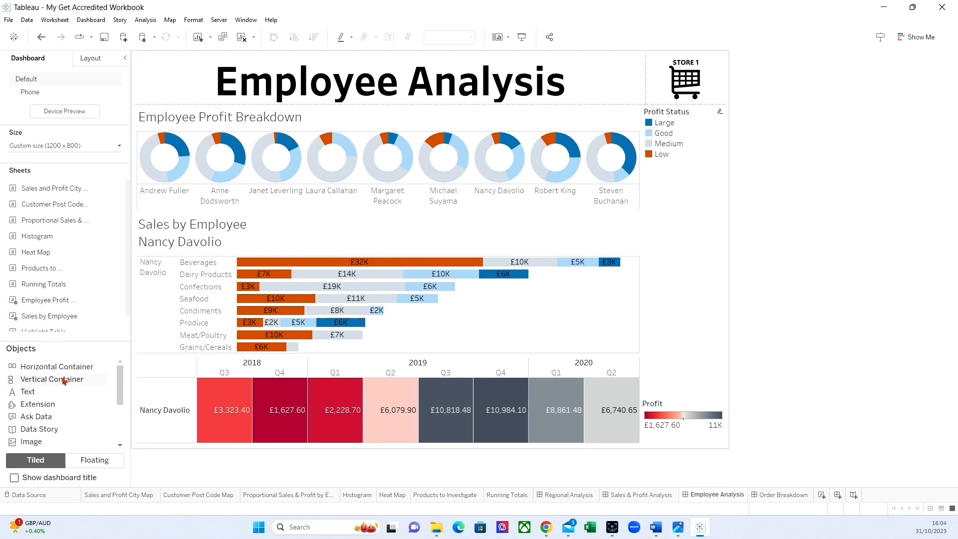
pyautogui.moveTo(65, 380); pyautogui.dragTo(700, 340)
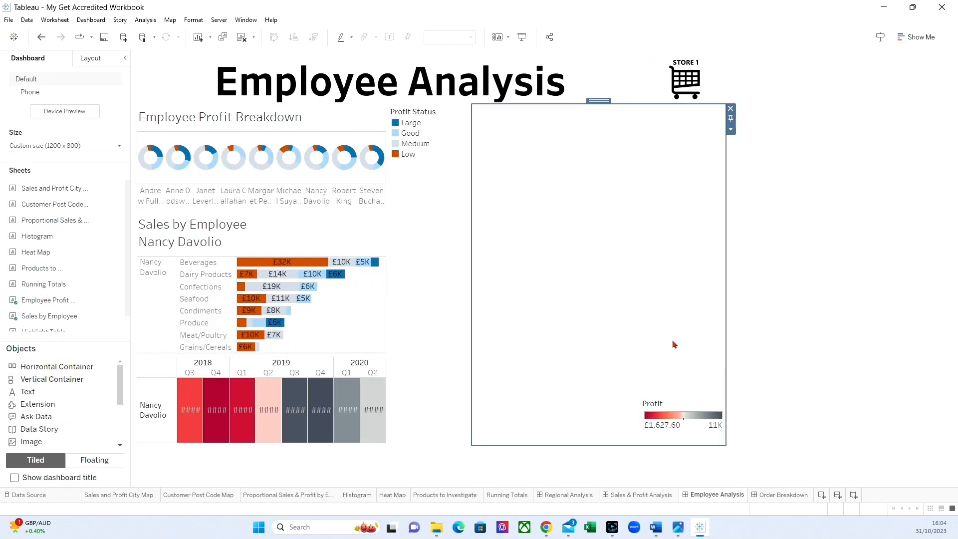
pyautogui.moveTo(472, 231); pyautogui.dragTo(648, 233)
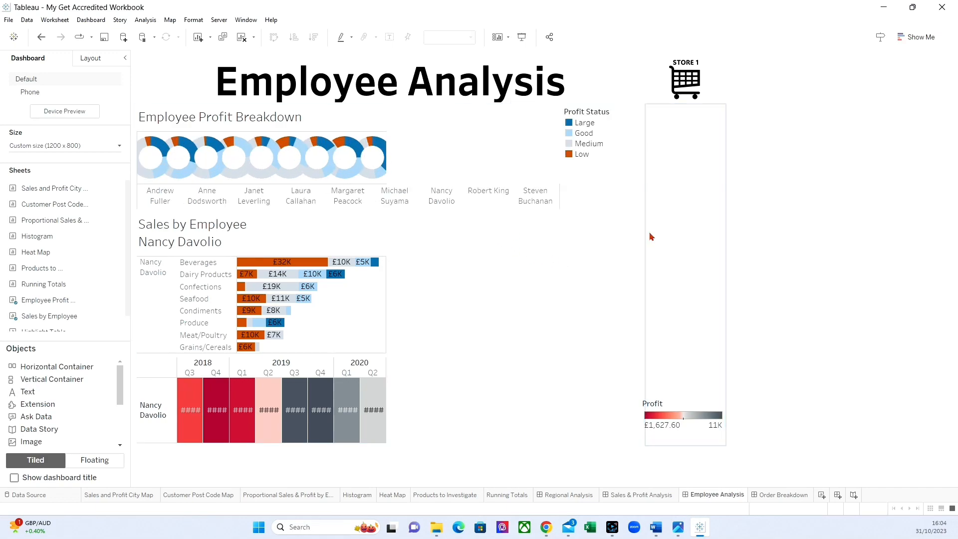
# Step: Move the Profit colour legend out of the new container to the column beside the quarterly highlight table
pyautogui.click(688, 411)
pyautogui.click(688, 392)
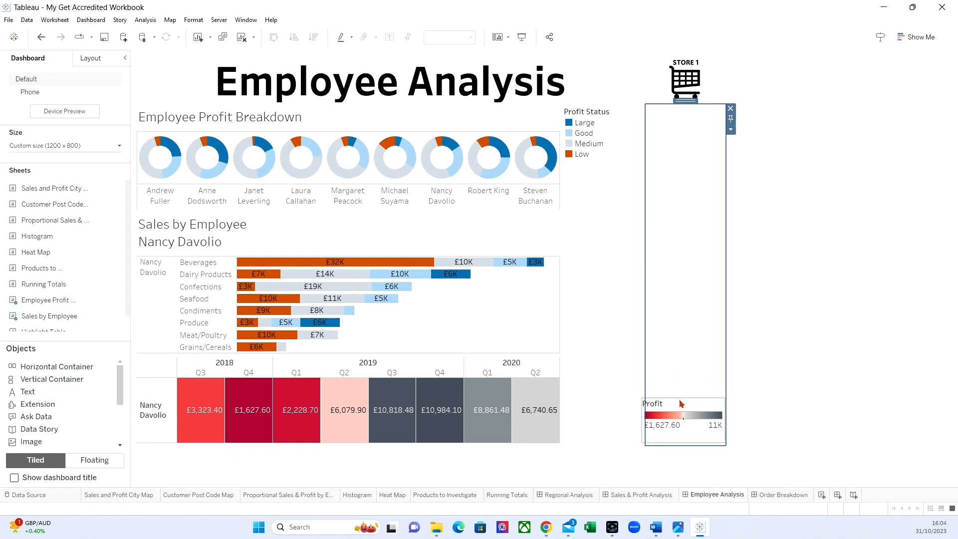
pyautogui.click(679, 400)
pyautogui.moveTo(685, 393); pyautogui.dragTo(605, 397)
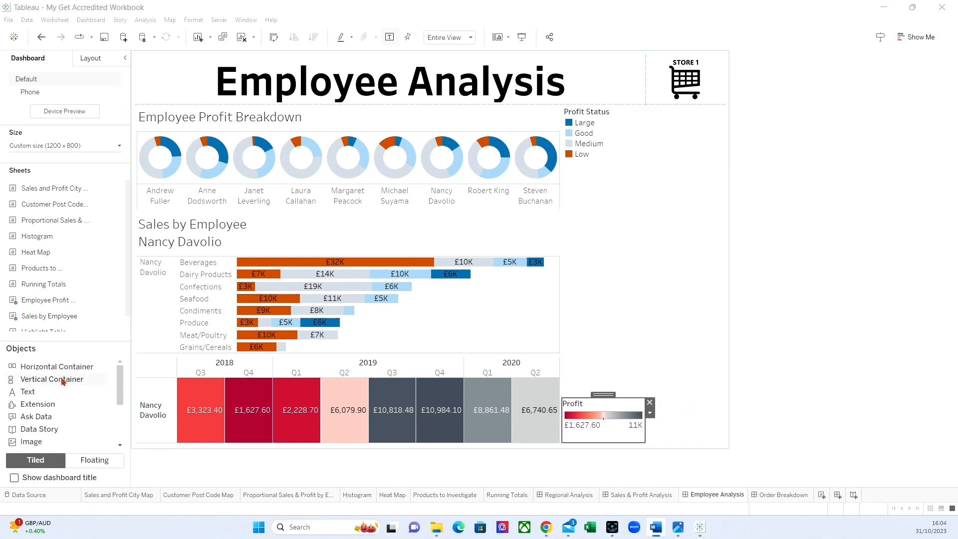
# Step: Place a navigation button in the empty container beneath the store logo and set its destination to Regional Analysis
pyautogui.scroll(-3, 62, 408)
pyautogui.moveTo(44, 407); pyautogui.dragTo(702, 260)
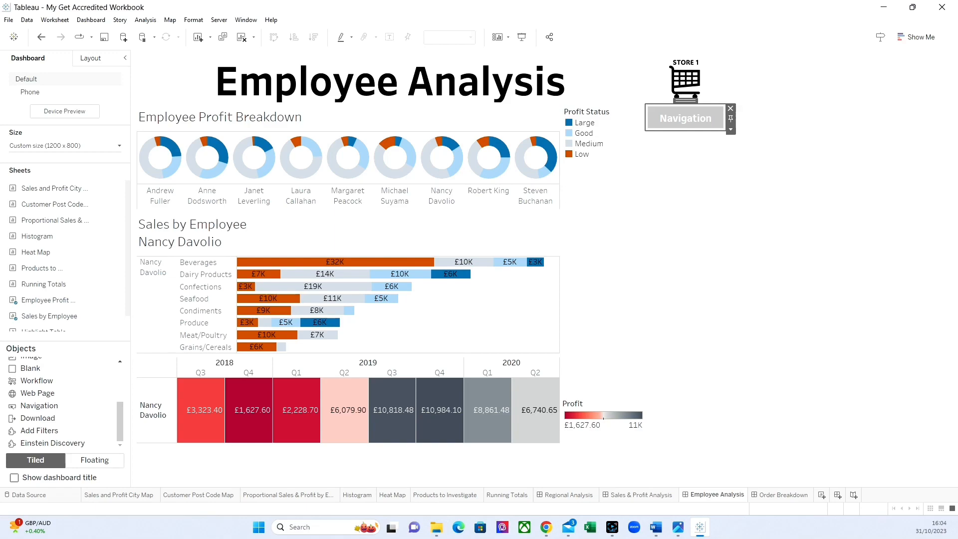
pyautogui.click(731, 129)
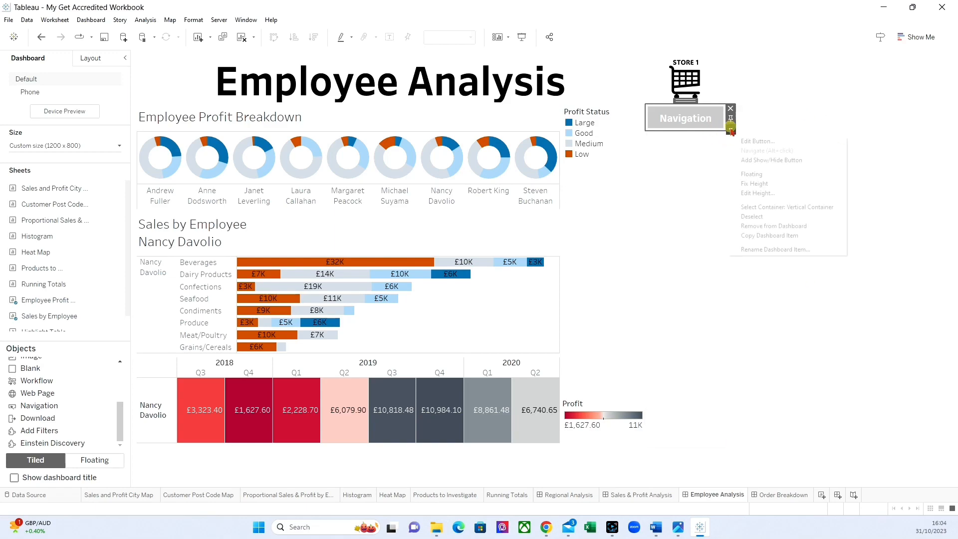
pyautogui.click(757, 142)
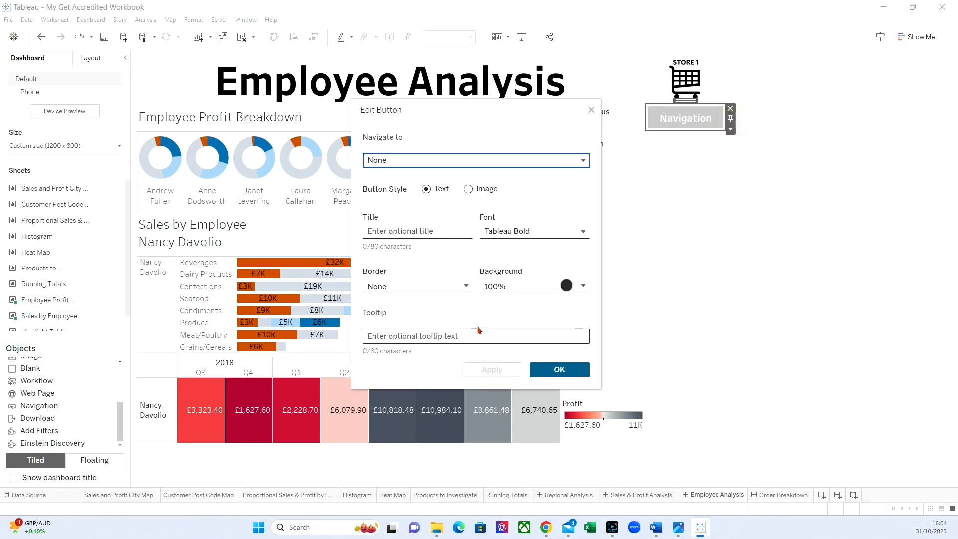
pyautogui.click(420, 160)
pyautogui.scroll(-2, 413, 235)
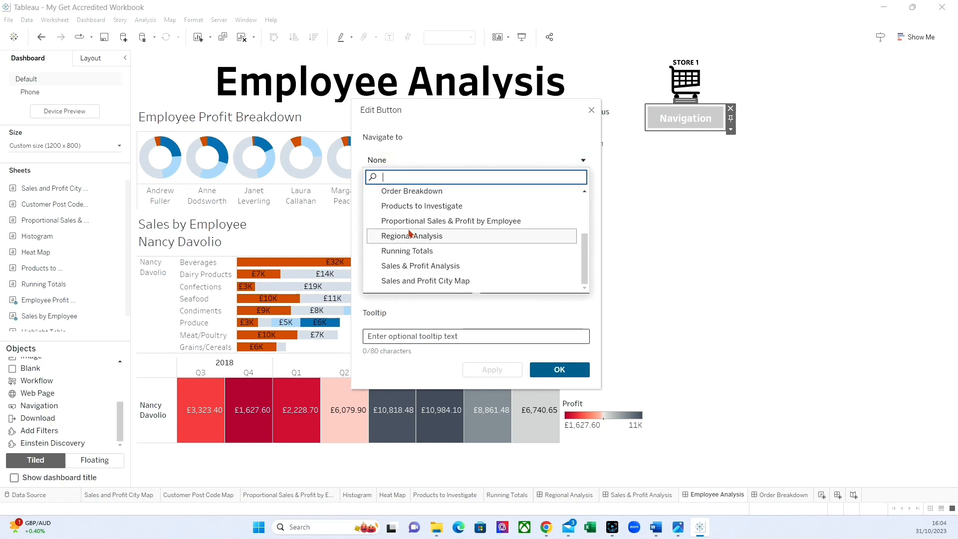
pyautogui.click(409, 234)
# Step: Title the button Regional Analysis, set its font size to 8, then apply and accept the settings
pyautogui.click(409, 232)
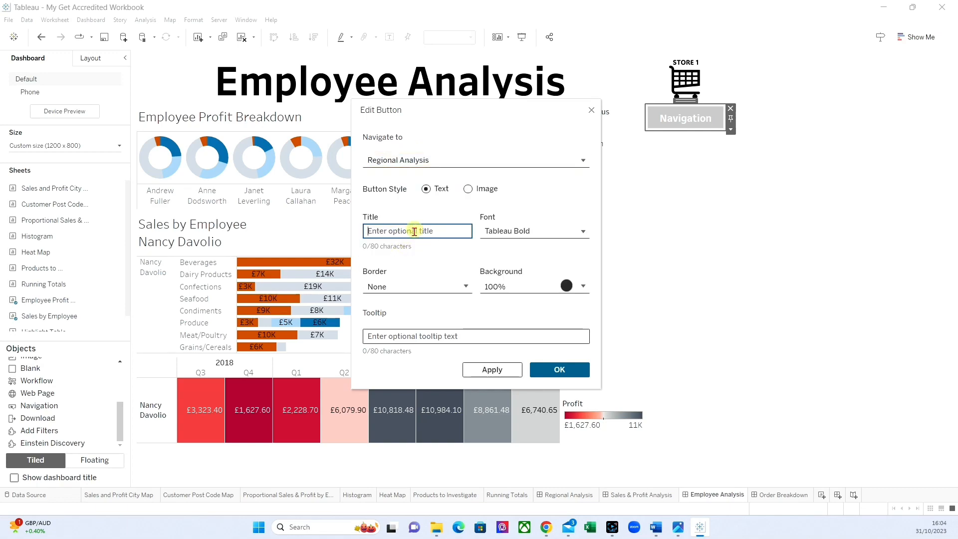
pyautogui.write('Regiona')
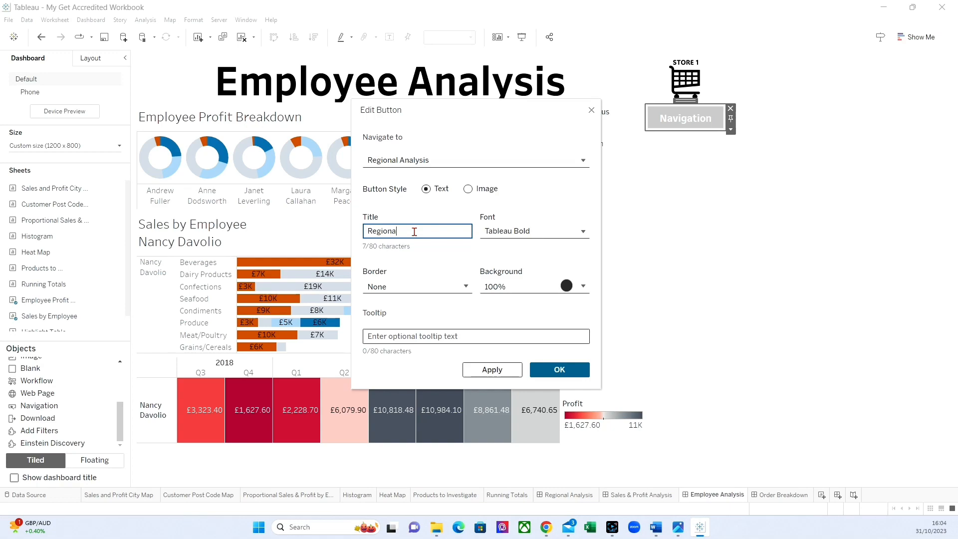
pyautogui.write('l Analysis')
pyautogui.click(504, 230)
pyautogui.click(511, 272)
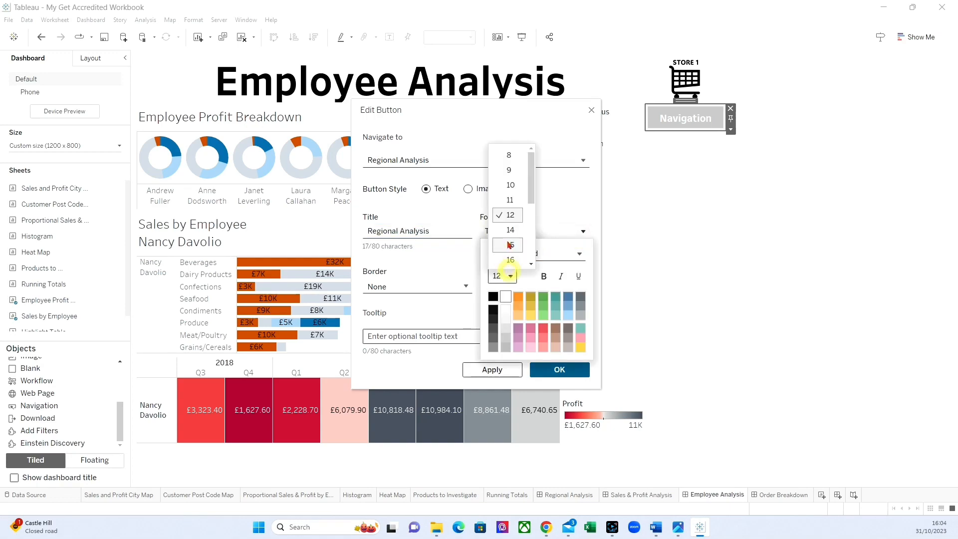
pyautogui.click(509, 151)
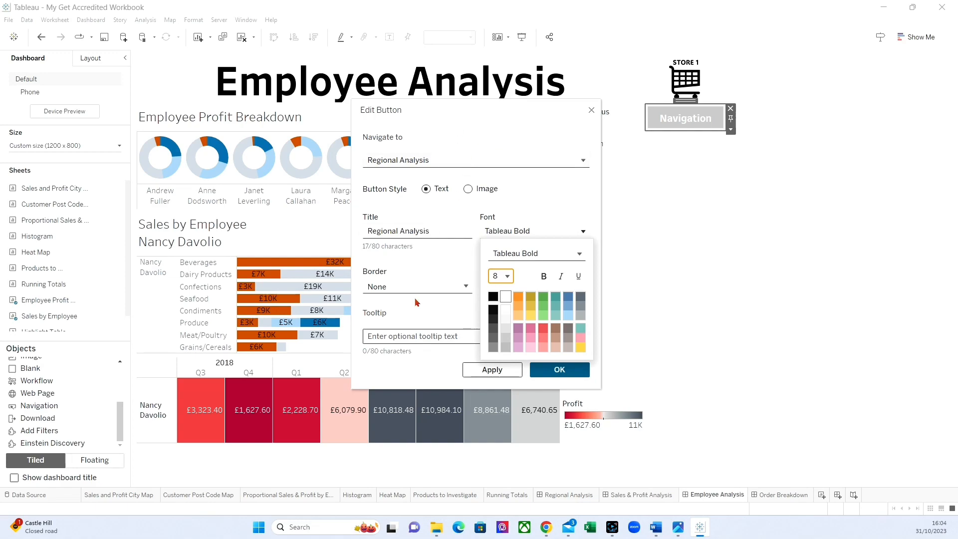
pyautogui.click(494, 370)
pyautogui.click(553, 370)
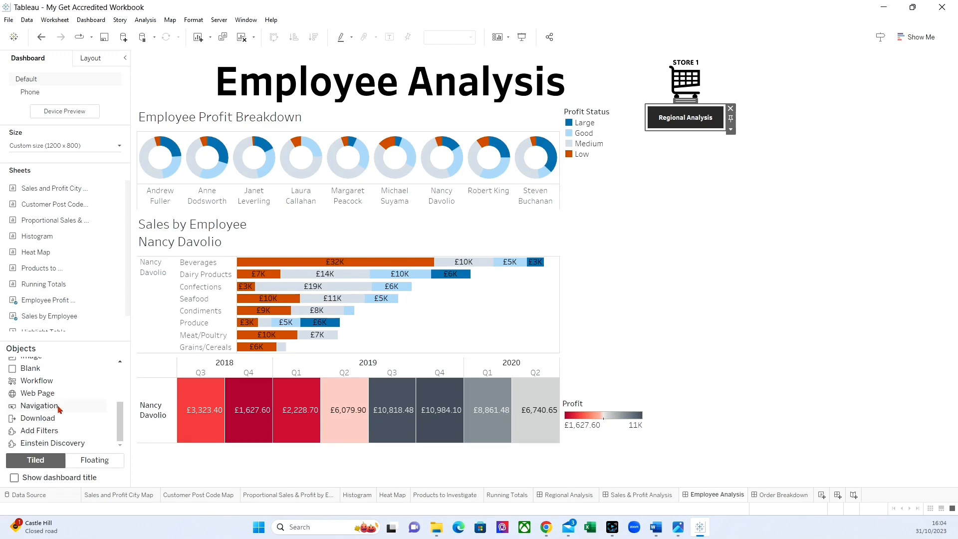
# Step: Add a second navigation button below Regional Analysis and set its destination to Running Totals
pyautogui.moveTo(59, 407); pyautogui.dragTo(704, 191)
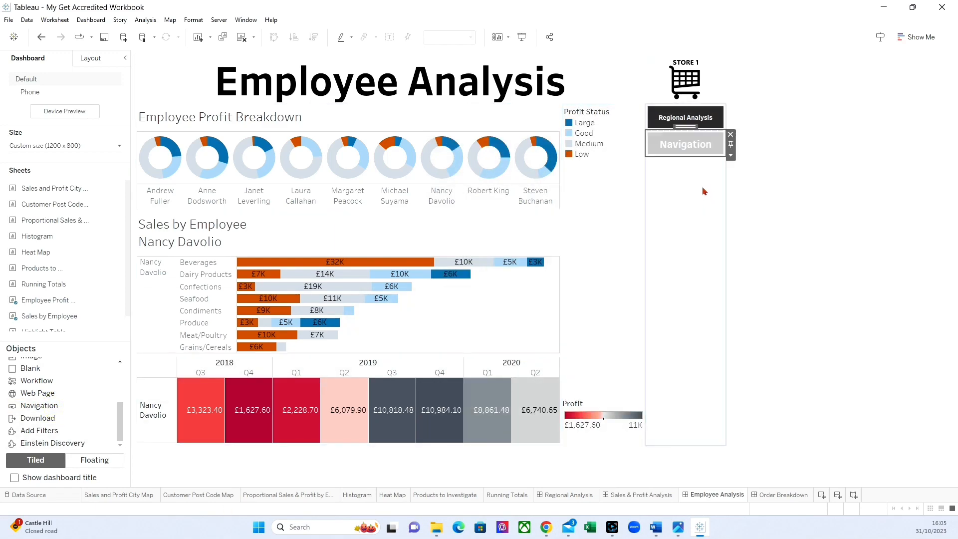
pyautogui.click(731, 156)
pyautogui.click(750, 164)
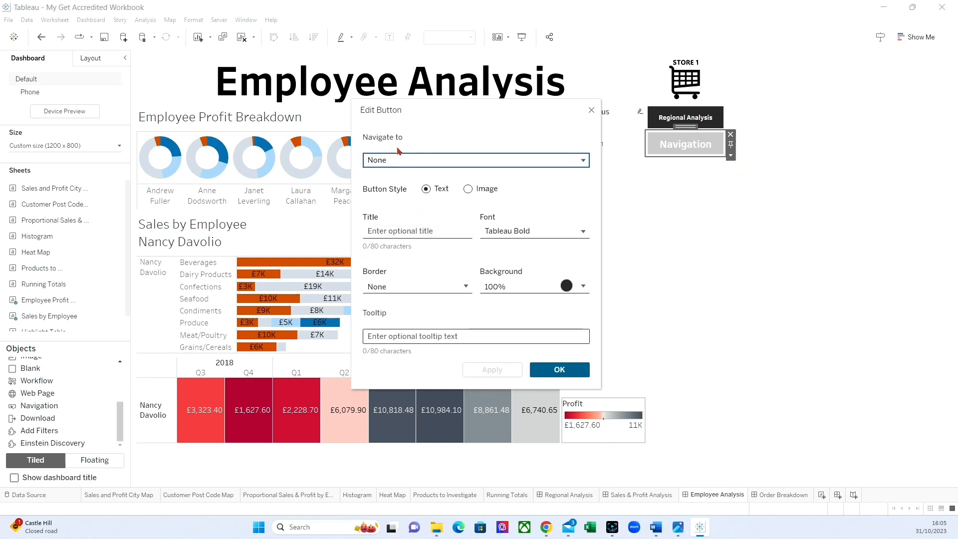
pyautogui.click(385, 159)
pyautogui.scroll(-2, 415, 216)
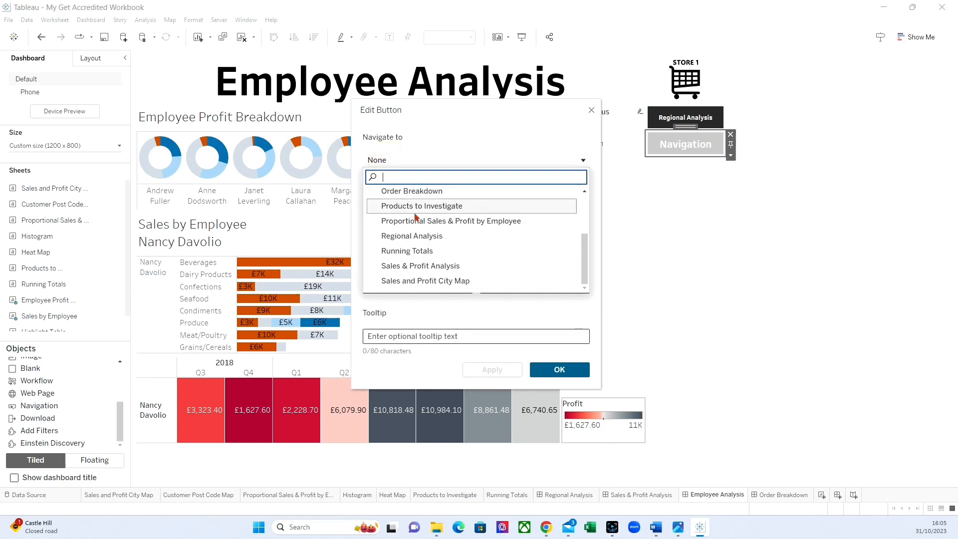
pyautogui.click(405, 251)
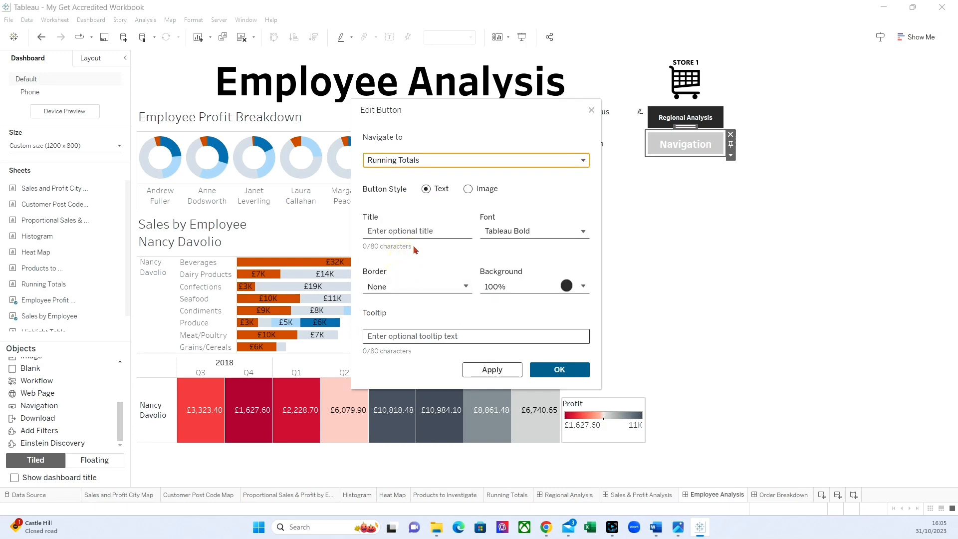
# Step: Title the second button Sales & Profit Analysis, set its font size to 8 and accept the button settings
pyautogui.click(407, 230)
pyautogui.write('Sales')
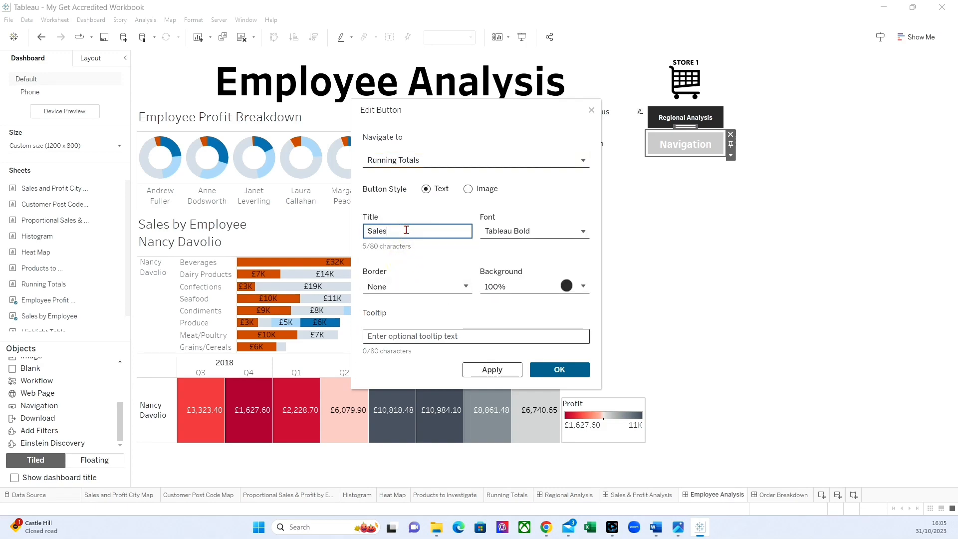
pyautogui.write(' & Profit Analysis')
pyautogui.click(512, 235)
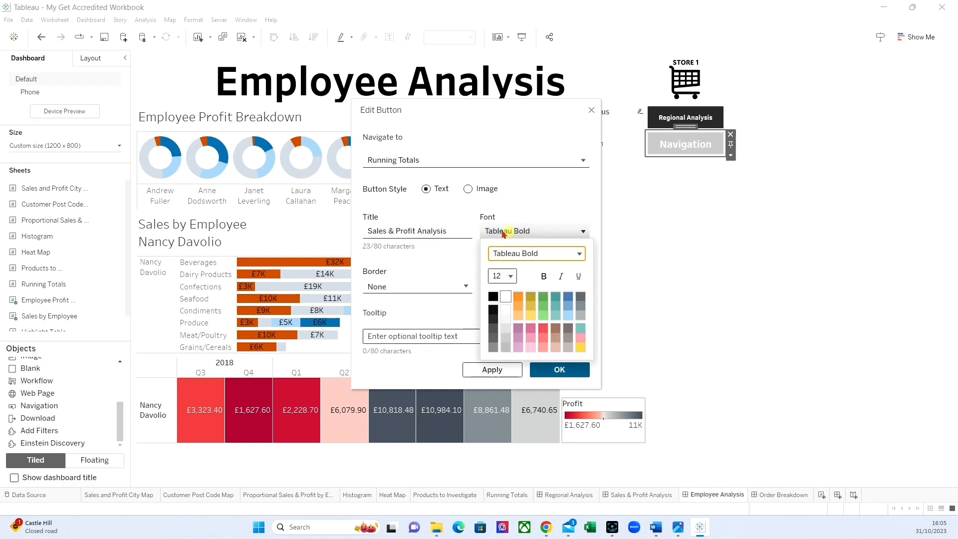
pyautogui.click(510, 276)
pyautogui.click(509, 155)
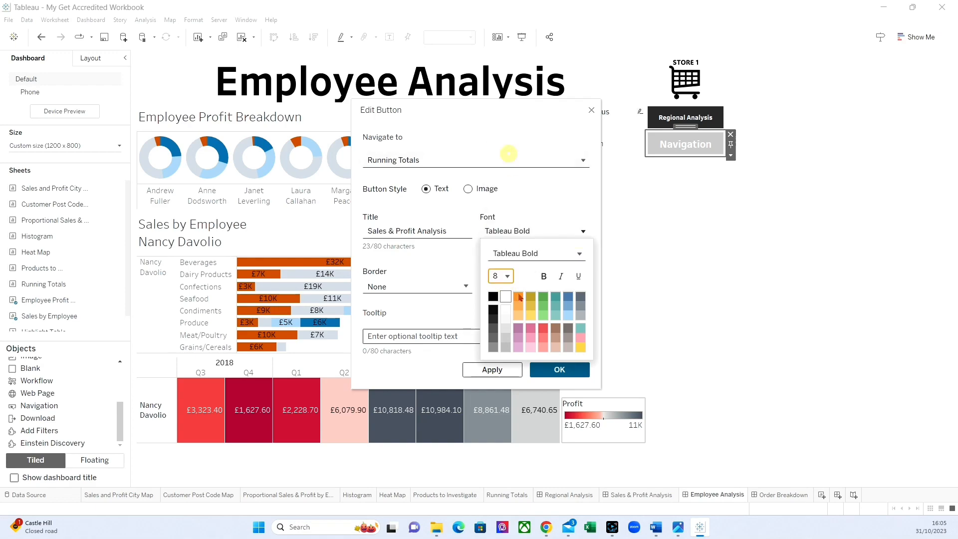
pyautogui.click(559, 368)
pyautogui.click(508, 369)
pyautogui.click(560, 369)
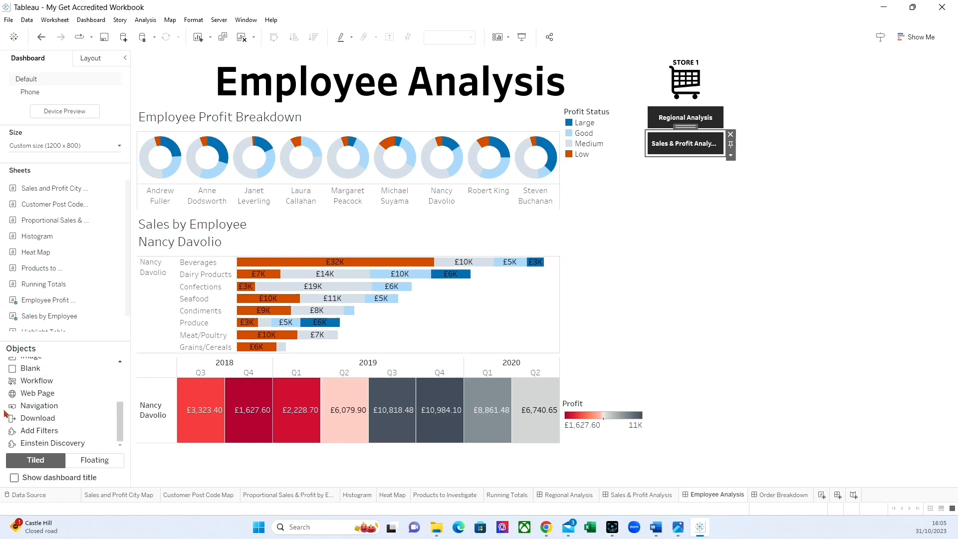
# Step: Add a third navigation button below Sales & Profit Analysis with Order Breakdown as its destination
pyautogui.moveTo(37, 408); pyautogui.dragTo(685, 172)
pyautogui.click(730, 182)
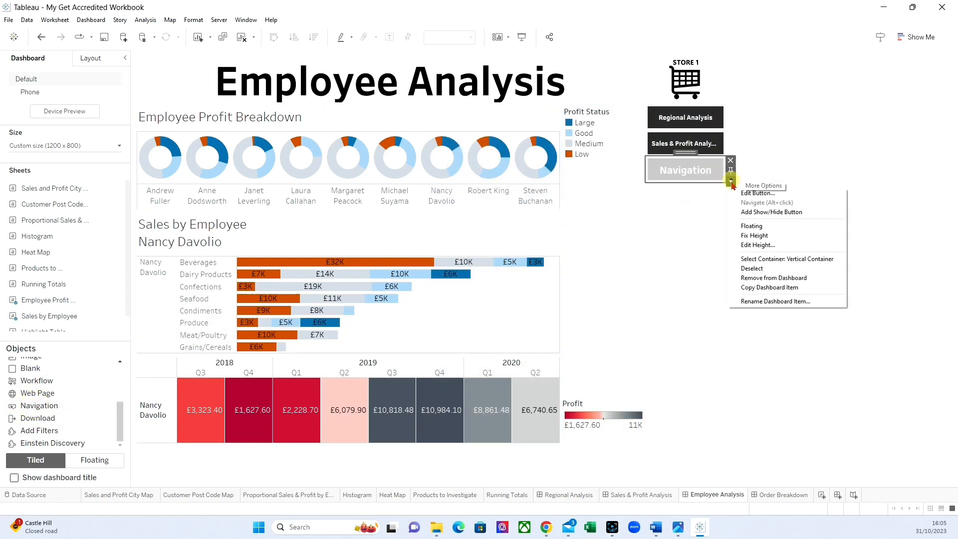
pyautogui.click(757, 193)
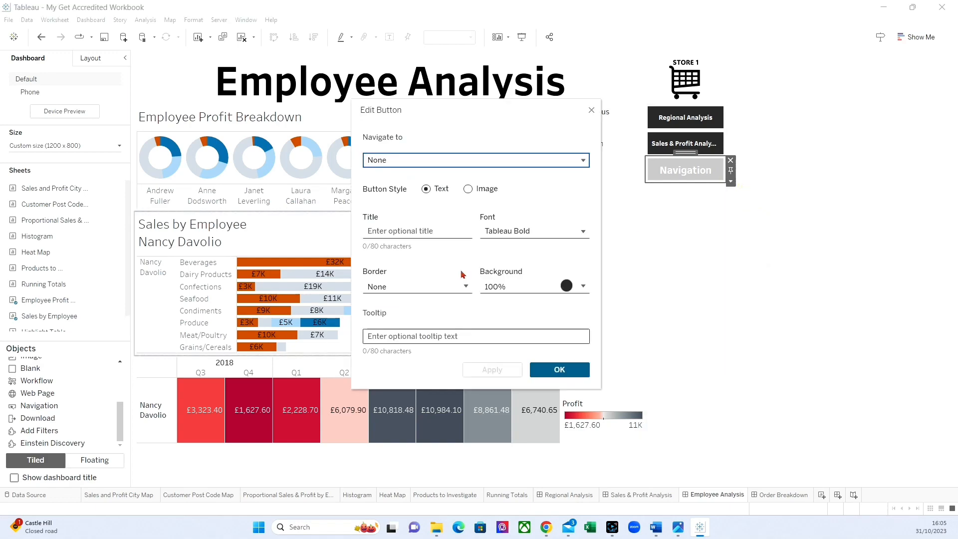
pyautogui.click(400, 160)
pyautogui.click(394, 272)
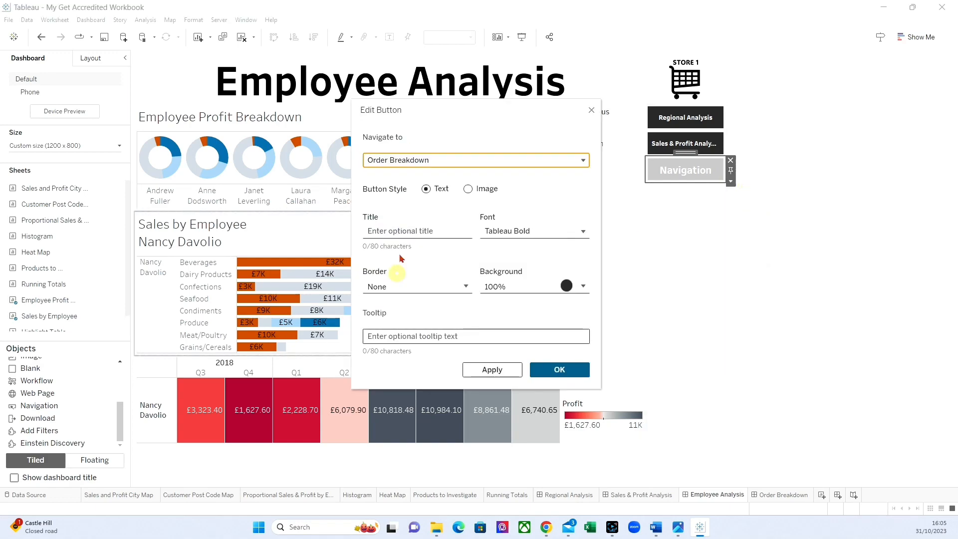
# Step: Title the third button Orders Breakdown, set its font size to 8 and accept the button settings
pyautogui.click(392, 230)
pyautogui.write('Order')
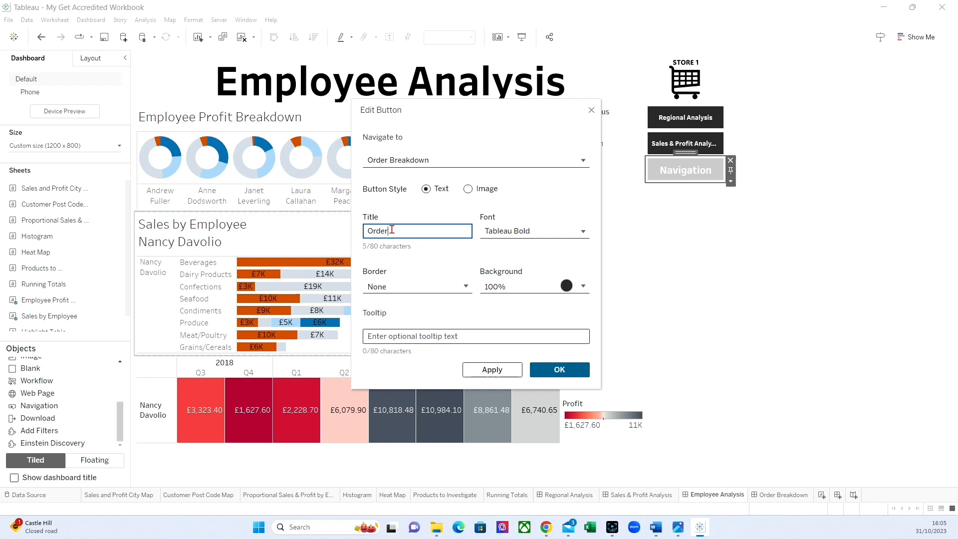
pyautogui.write('s Breakdown')
pyautogui.click(583, 231)
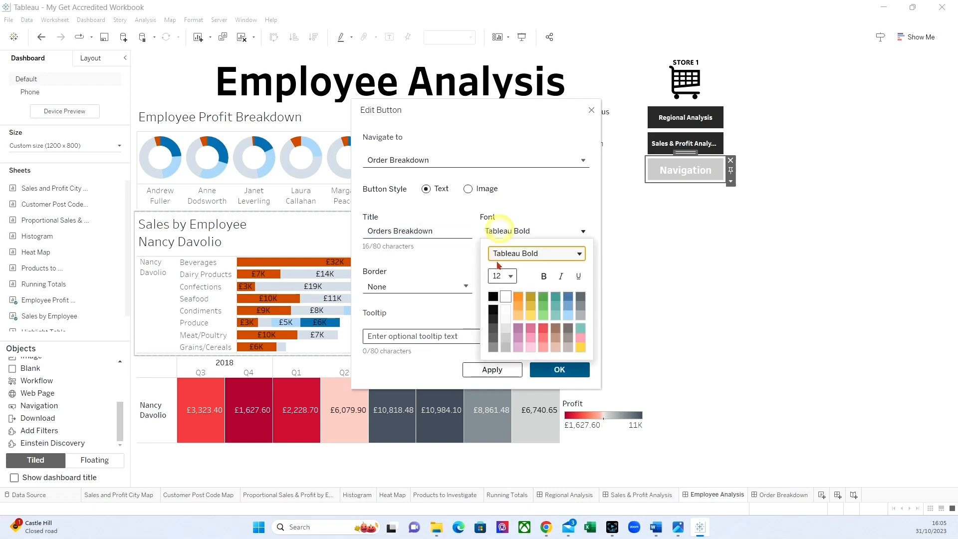
pyautogui.click(502, 276)
pyautogui.click(509, 157)
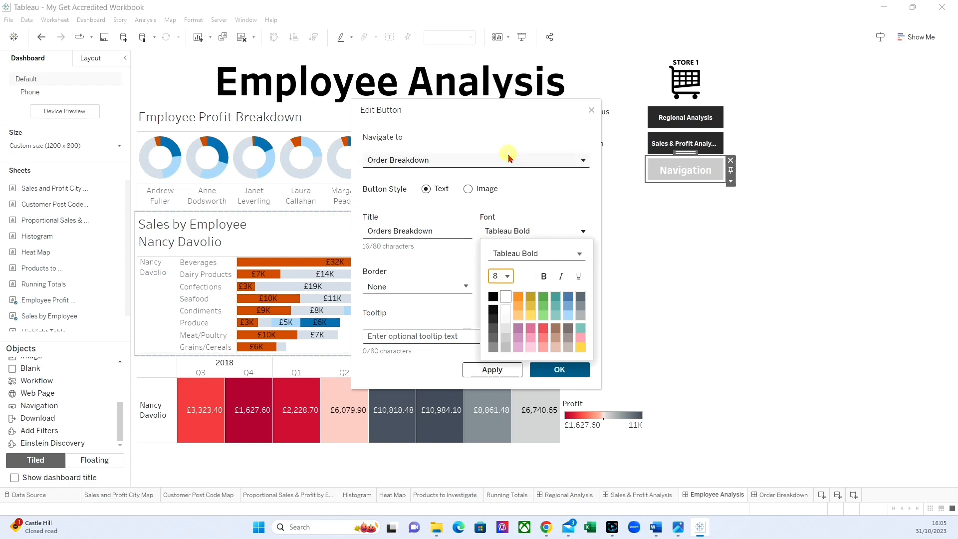
pyautogui.click(554, 371)
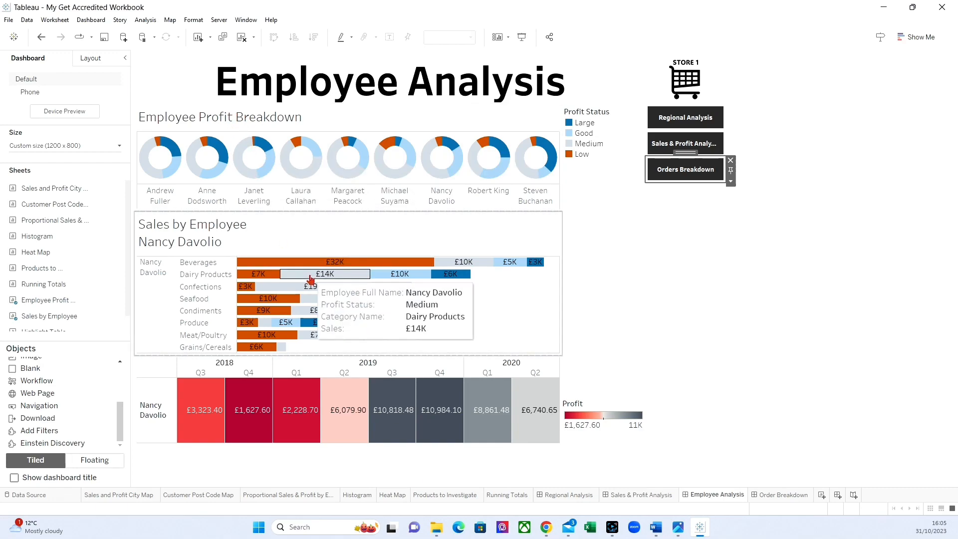
# Step: Replace the sheet name in the Sales by Employee chart's title with Employee Sales by Profit Status, keeping the employee name field
pyautogui.doubleClick(294, 231)
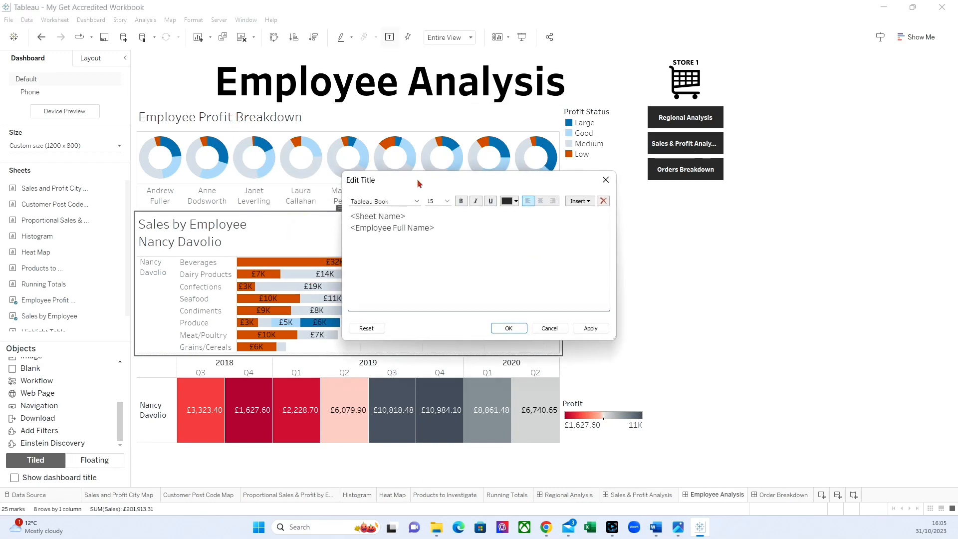
pyautogui.doubleClick(419, 217)
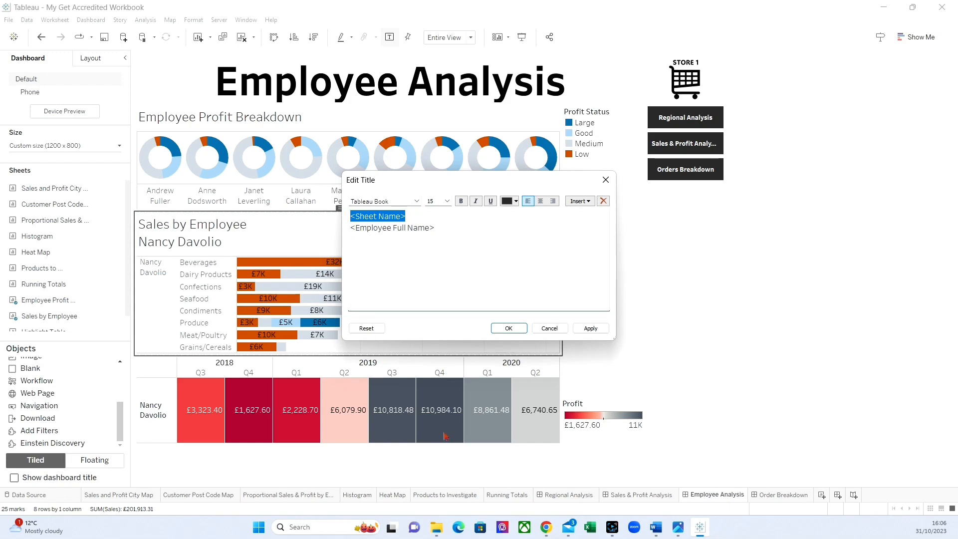
pyautogui.write('Employee')
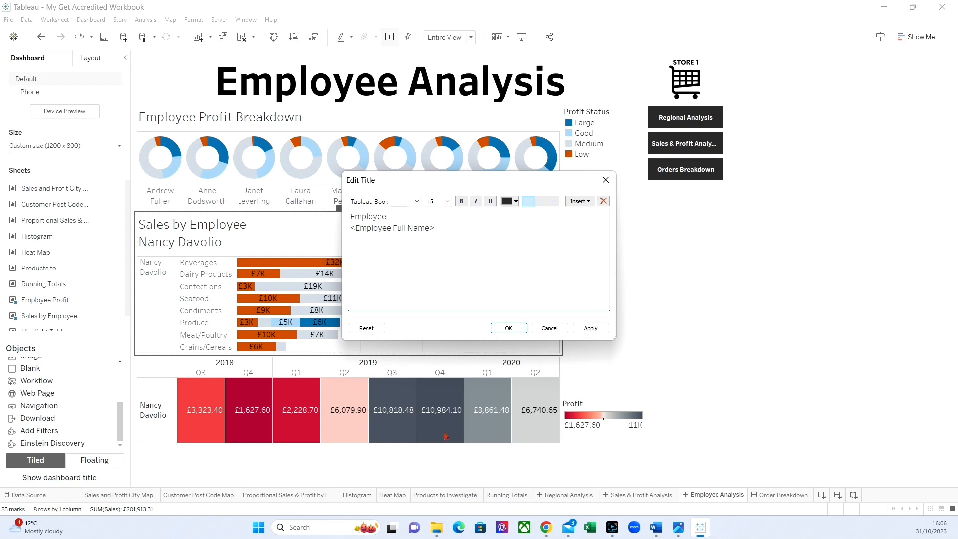
pyautogui.write(' Sales by Profit Status')
pyautogui.click(582, 329)
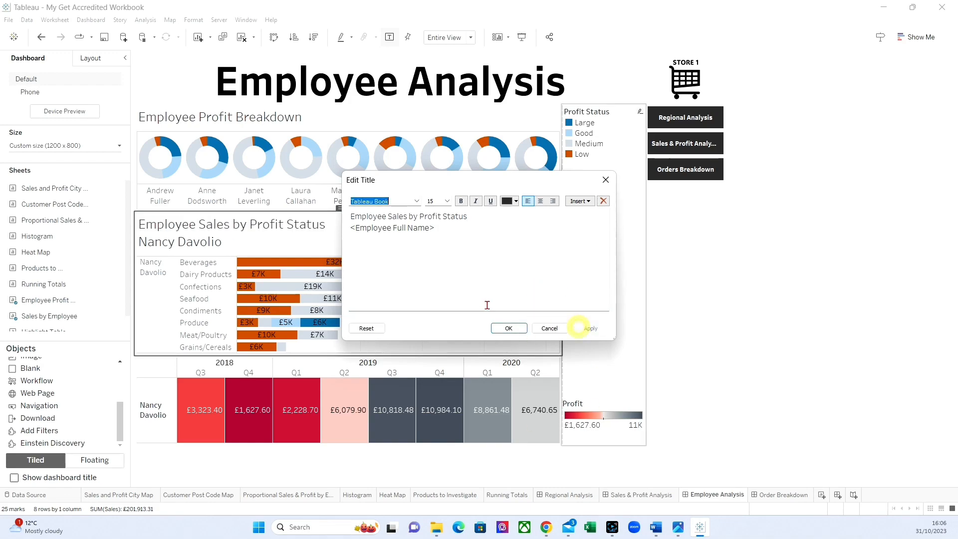
pyautogui.click(508, 328)
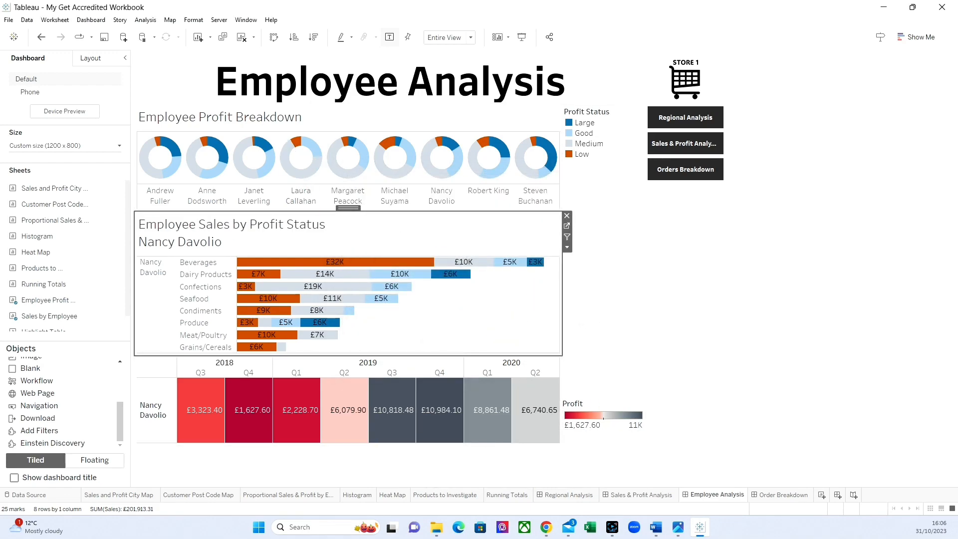
pyautogui.click(604, 420)
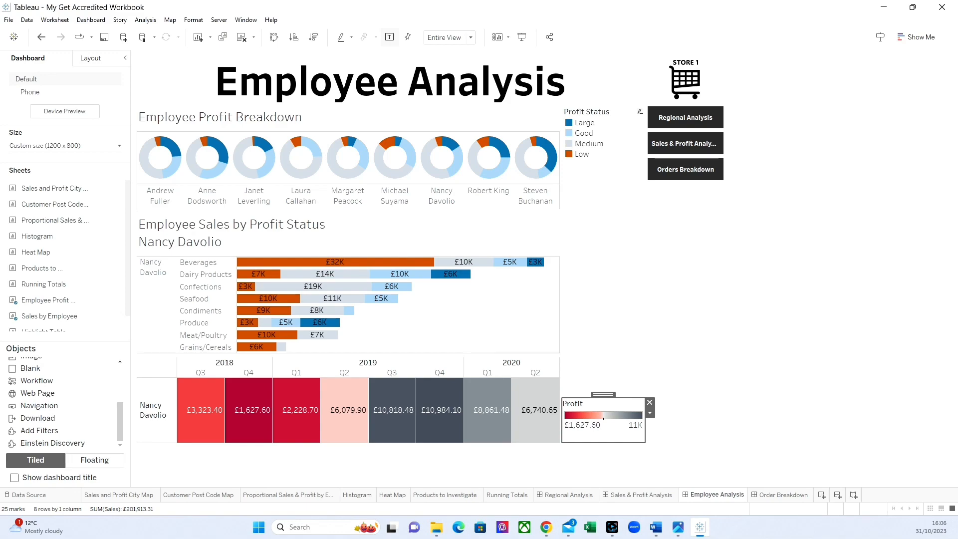
# Step: Centre the titles of the Employee Profit Breakdown and Employee Sales by Profit Status charts, including the employee name line
pyautogui.doubleClick(304, 120)
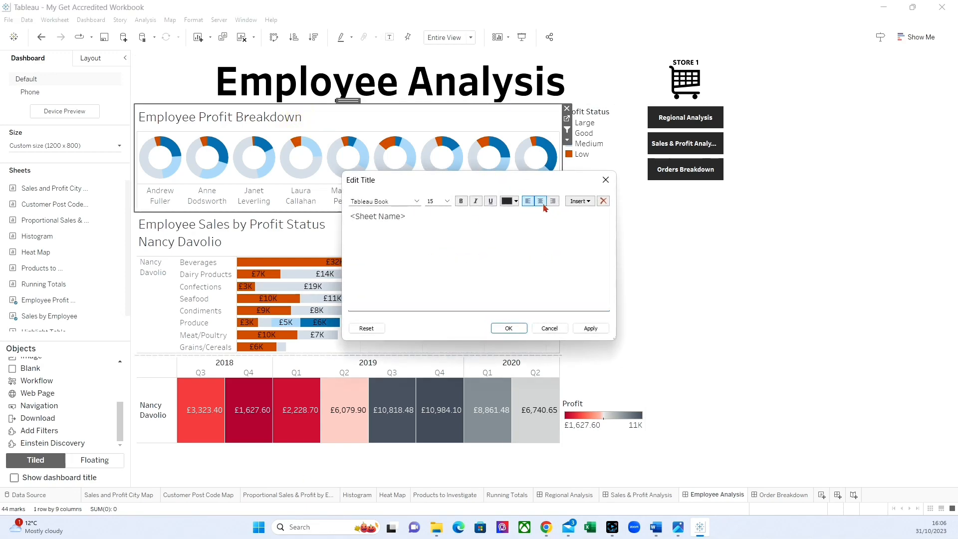
pyautogui.click(542, 204)
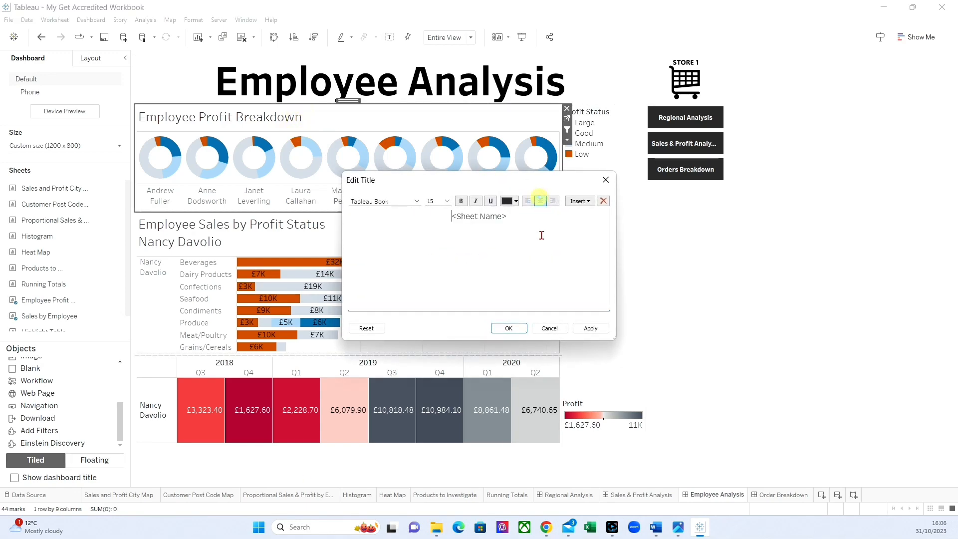
pyautogui.click(508, 328)
pyautogui.doubleClick(312, 225)
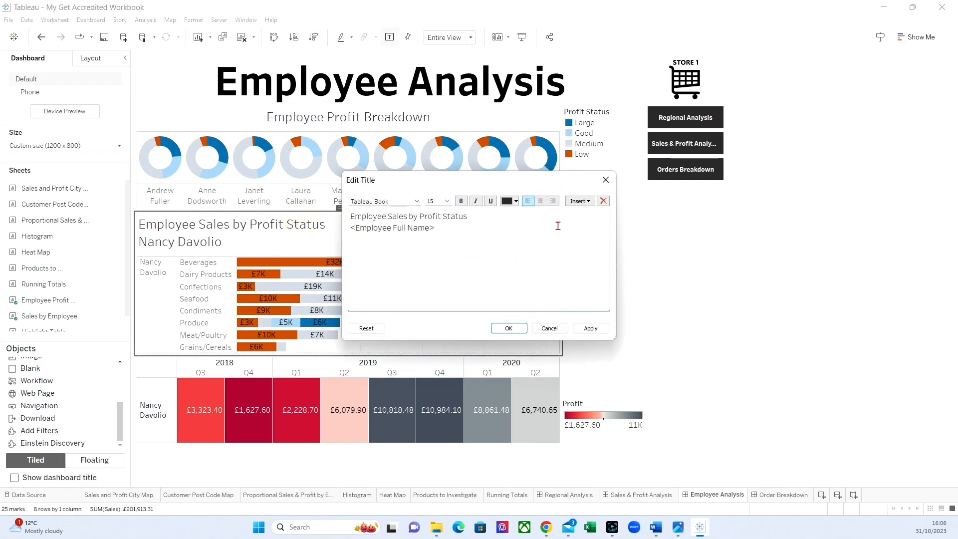
pyautogui.moveTo(441, 230); pyautogui.dragTo(349, 216)
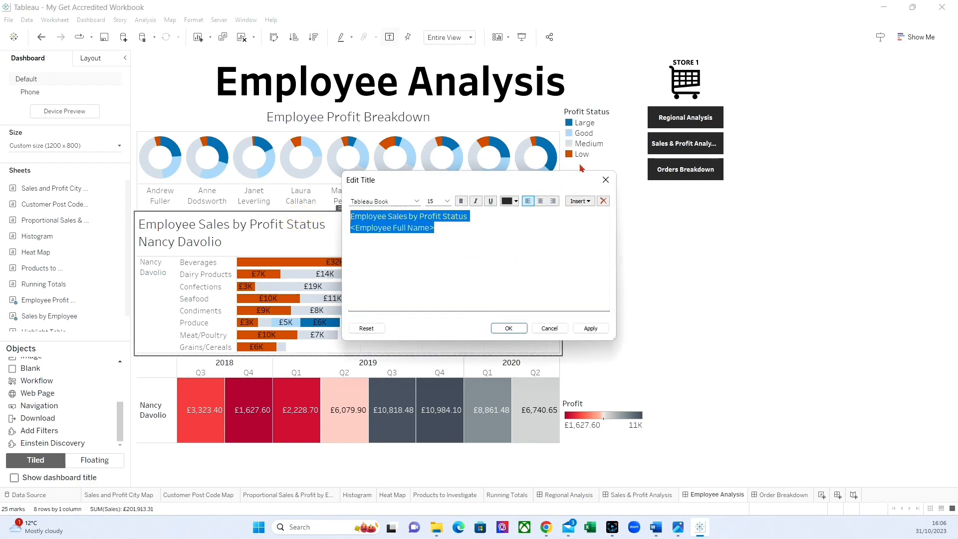
pyautogui.click(540, 201)
pyautogui.click(509, 328)
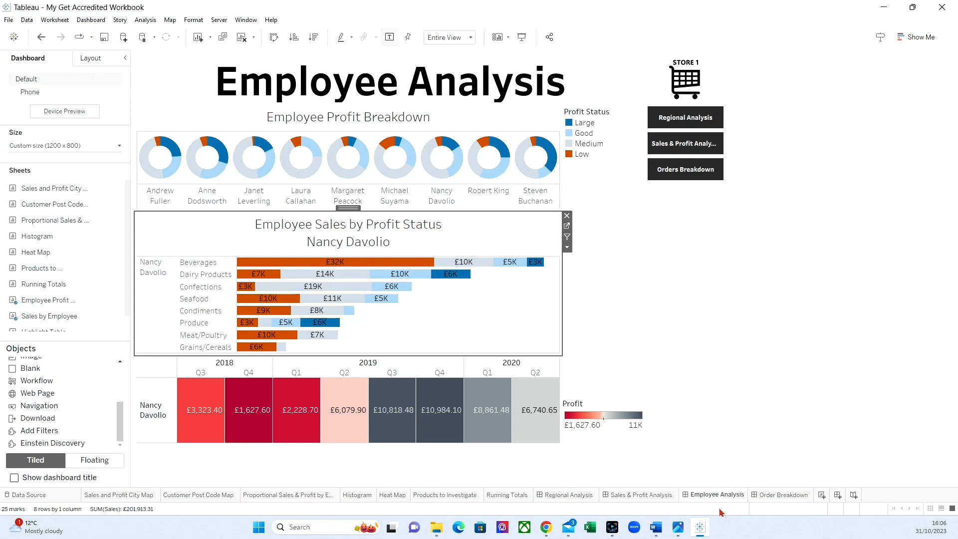
# Step: Add a navigation button below Regional Analysis on the Sales & Profit Analysis dashboard, with Employee Analysis as its destination
pyautogui.click(656, 526)
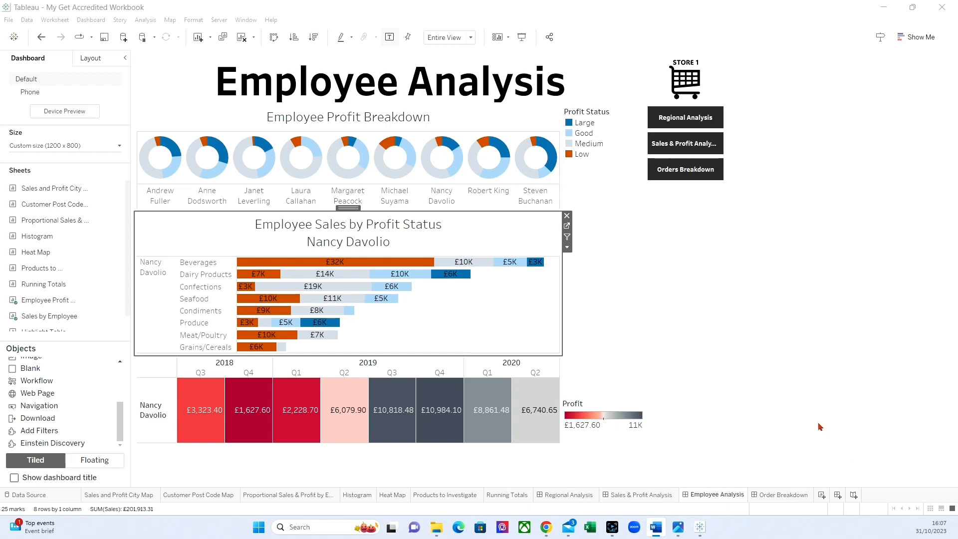
pyautogui.click(644, 495)
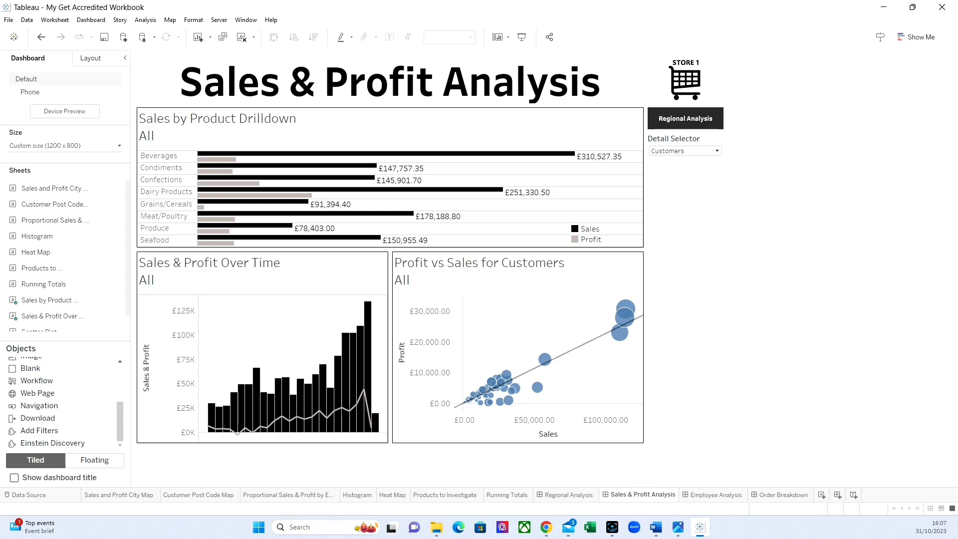
pyautogui.moveTo(37, 407)
pyautogui.mouseDown()
pyautogui.moveTo(616, 325)
pyautogui.moveTo(729, 185)
pyautogui.moveTo(700, 137)
pyautogui.mouseUp()
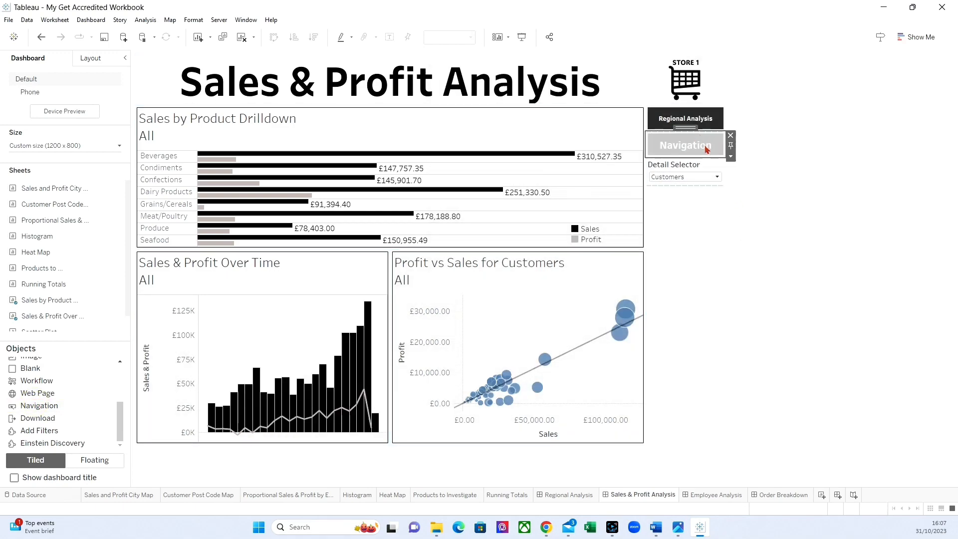
pyautogui.click(731, 157)
pyautogui.click(749, 166)
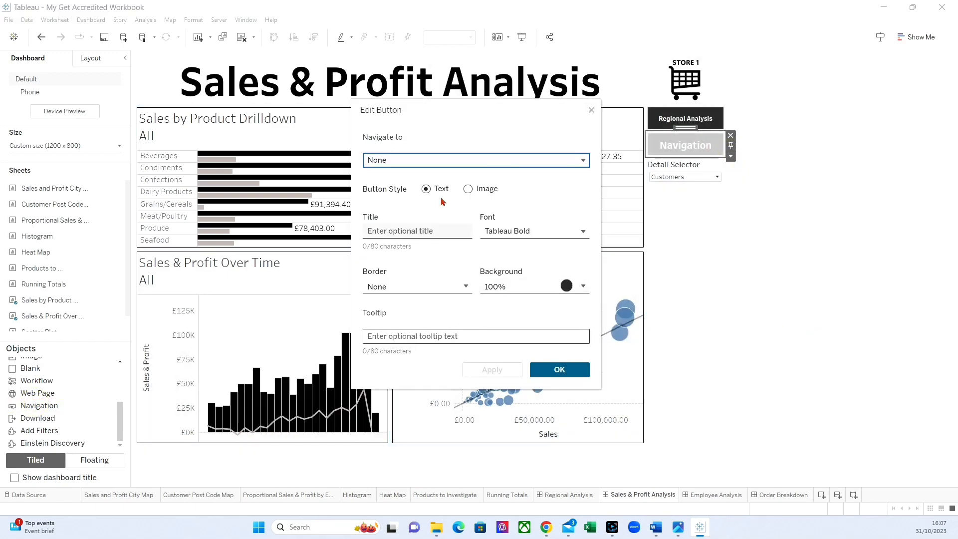
pyautogui.click(406, 160)
pyautogui.click(405, 227)
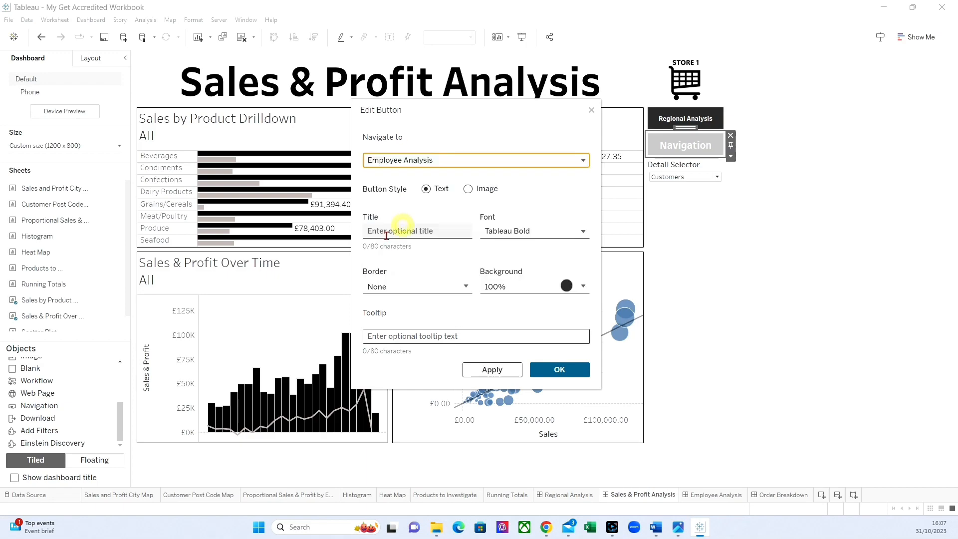
# Step: Title the new button Emplyee Analysis, set its font size to 8 and accept the button settings
pyautogui.click(395, 231)
pyautogui.write('Emp')
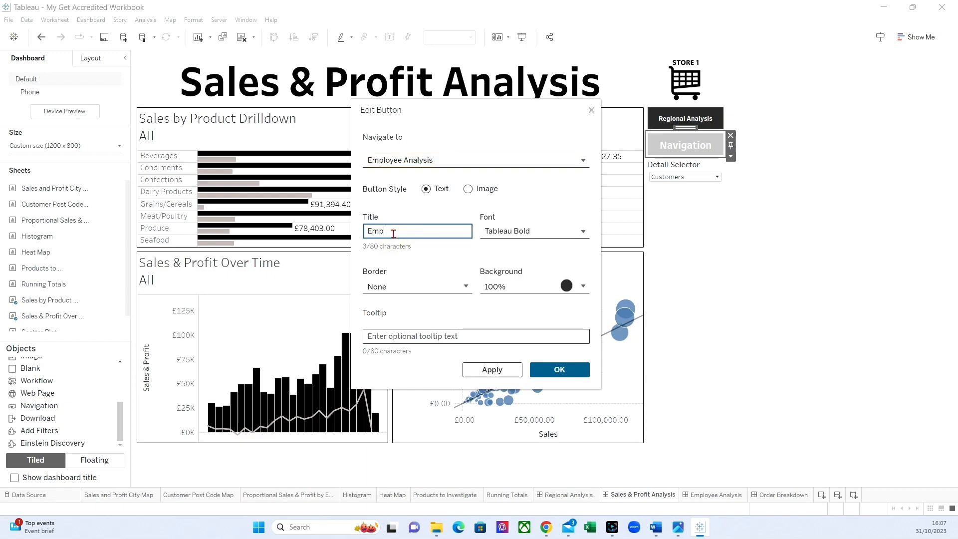
pyautogui.write('loyee Analysis')
pyautogui.click(500, 231)
pyautogui.click(504, 276)
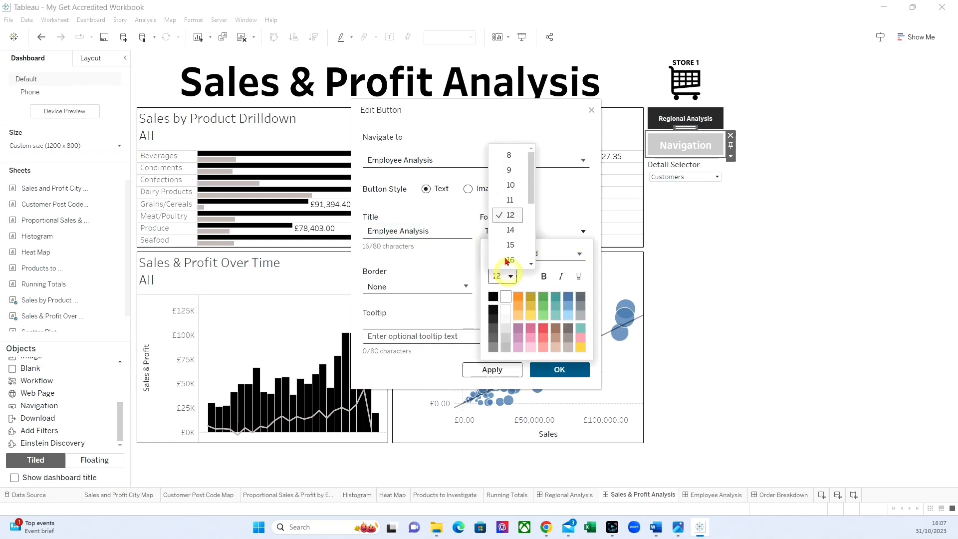
pyautogui.click(509, 156)
pyautogui.click(554, 369)
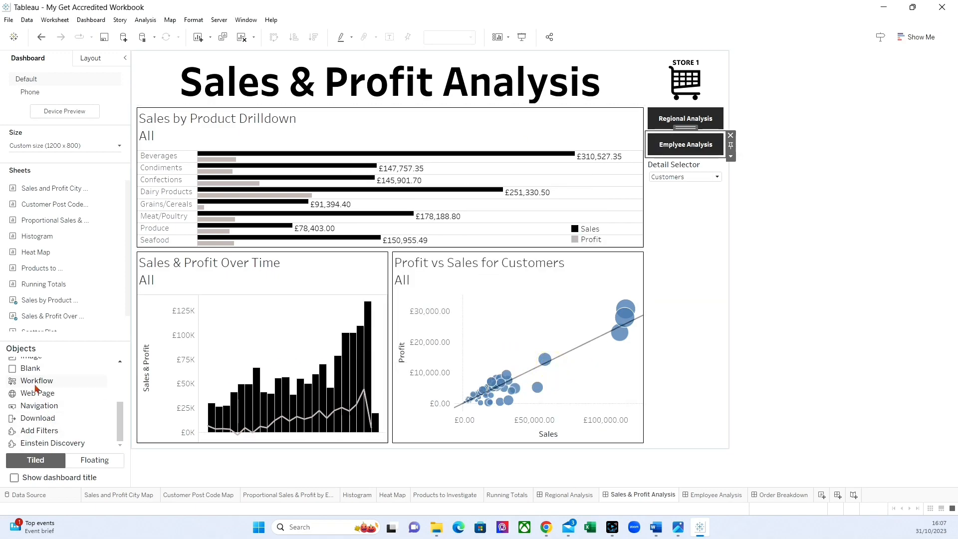
# Step: Add another navigation button directly above the Detail Selector with Order Breakdown as its destination
pyautogui.moveTo(31, 408); pyautogui.dragTo(684, 168)
pyautogui.click(731, 182)
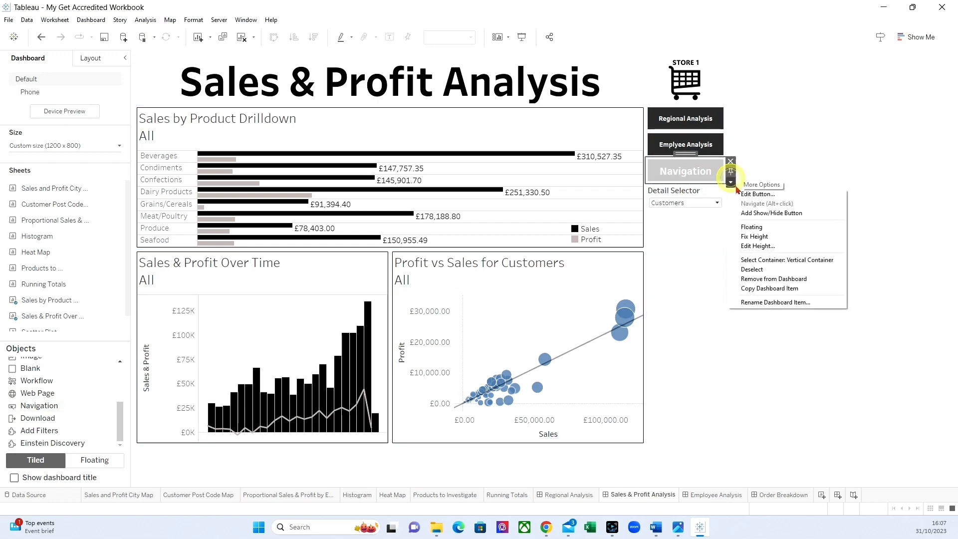
pyautogui.click(749, 194)
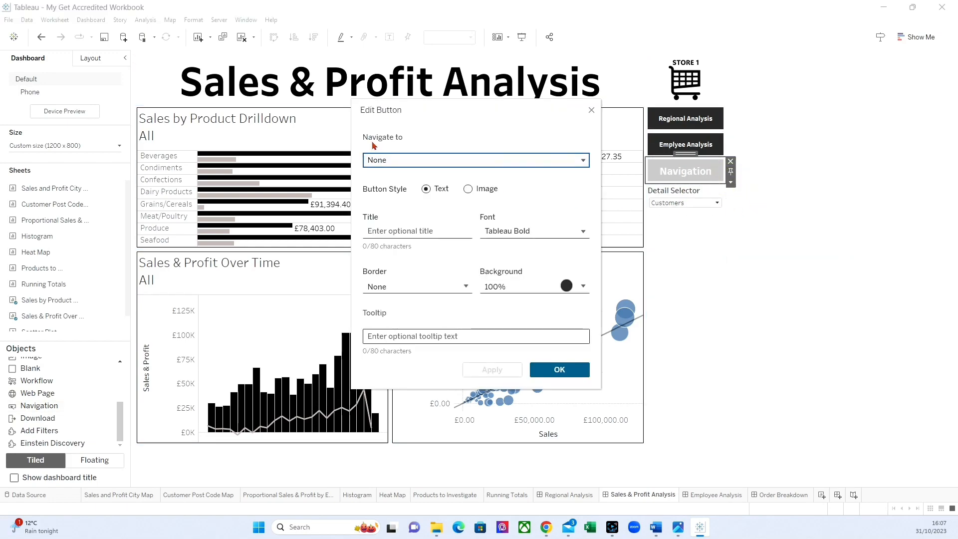
pyautogui.click(377, 159)
pyautogui.click(406, 270)
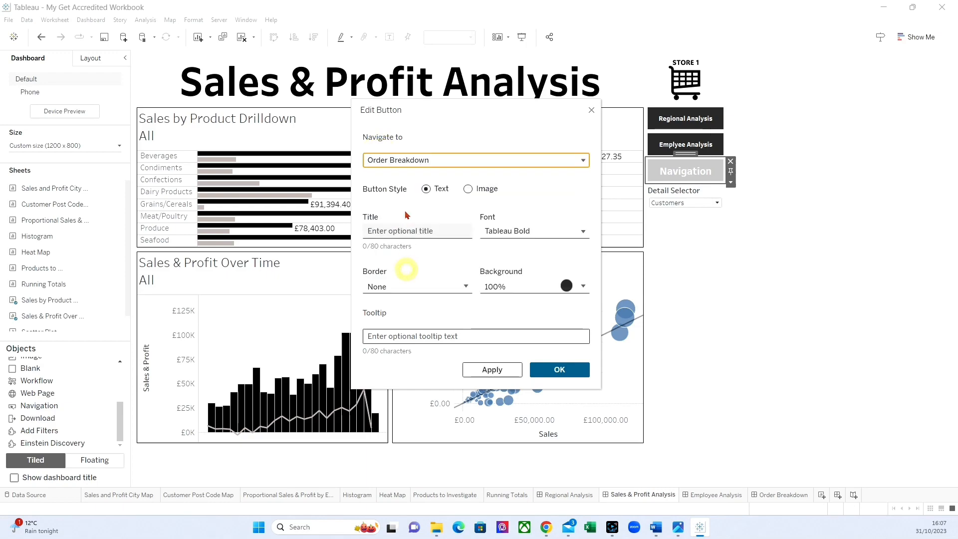
# Step: Title the button above the Detail Selector Orders Breakdown, set its font size to 8 and accept the settings
pyautogui.click(389, 231)
pyautogui.write('Order')
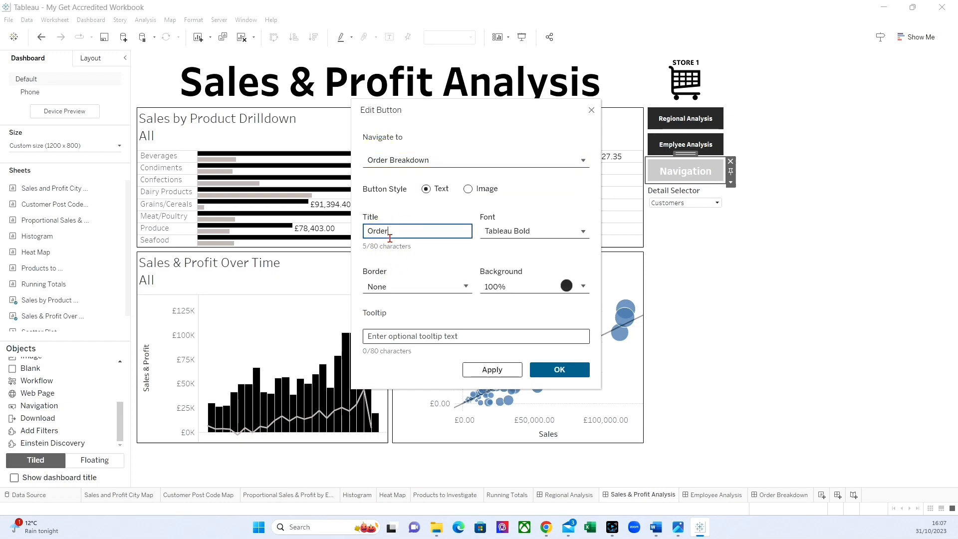
pyautogui.write('s Breakdown')
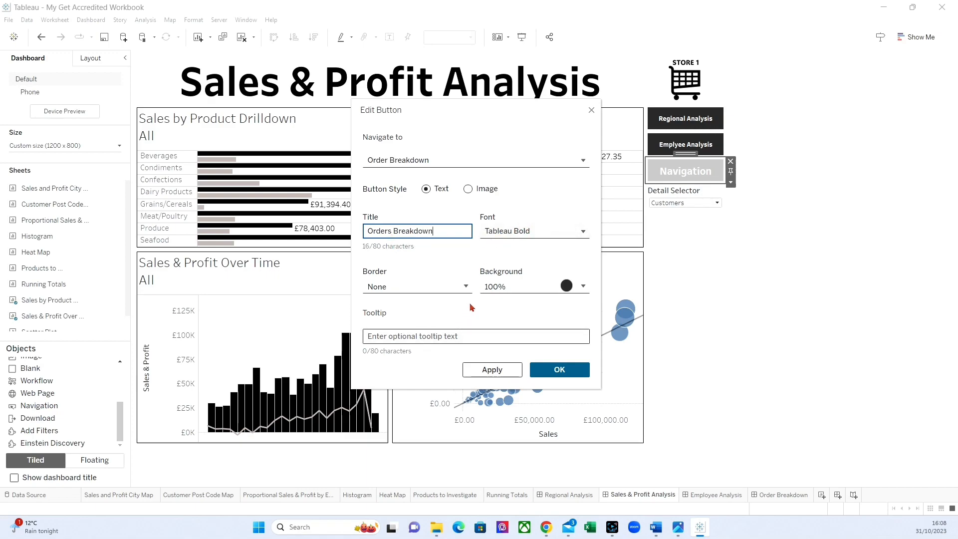
pyautogui.click(488, 231)
pyautogui.click(511, 277)
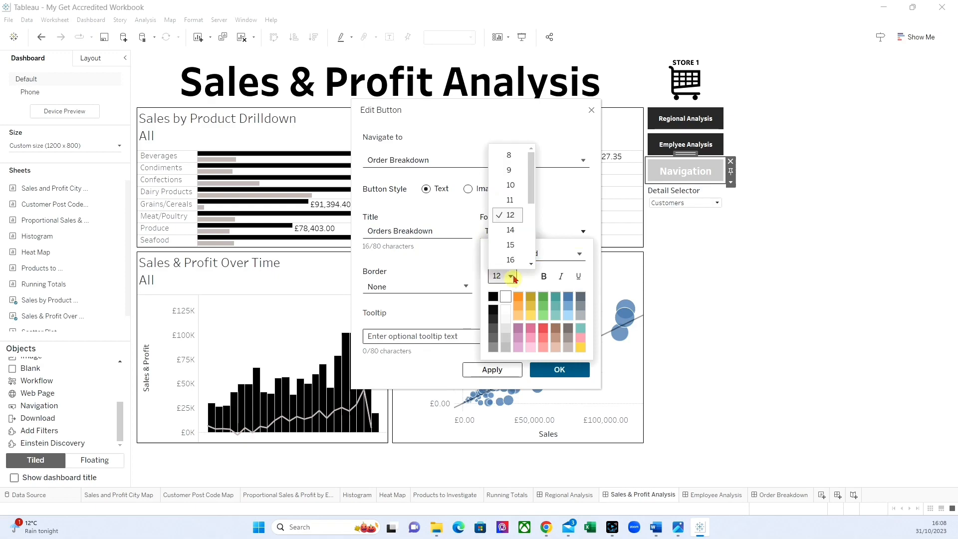
pyautogui.click(512, 155)
pyautogui.click(501, 372)
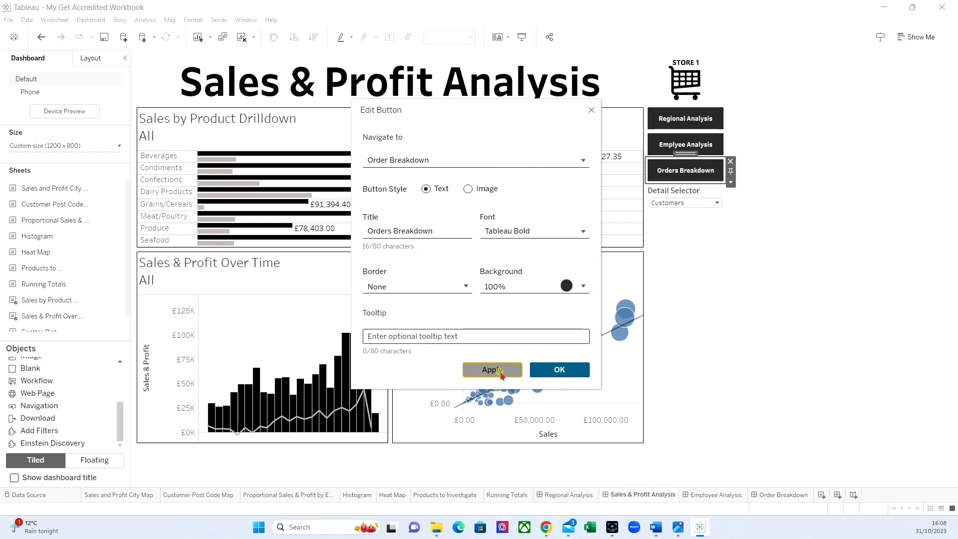
pyautogui.click(557, 370)
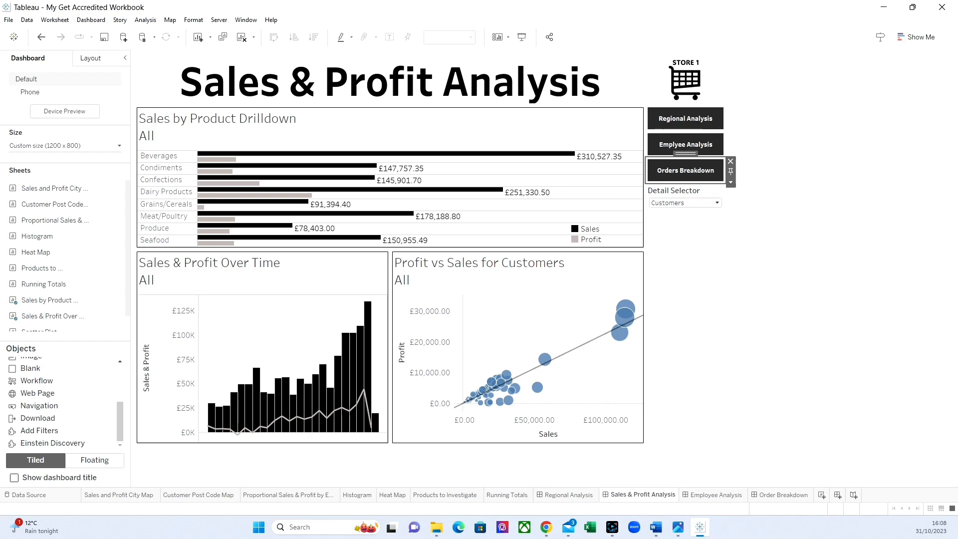
# Step: Unlink the Detail Selector's outer padding sides and set its top outer padding to 160
pyautogui.click(679, 193)
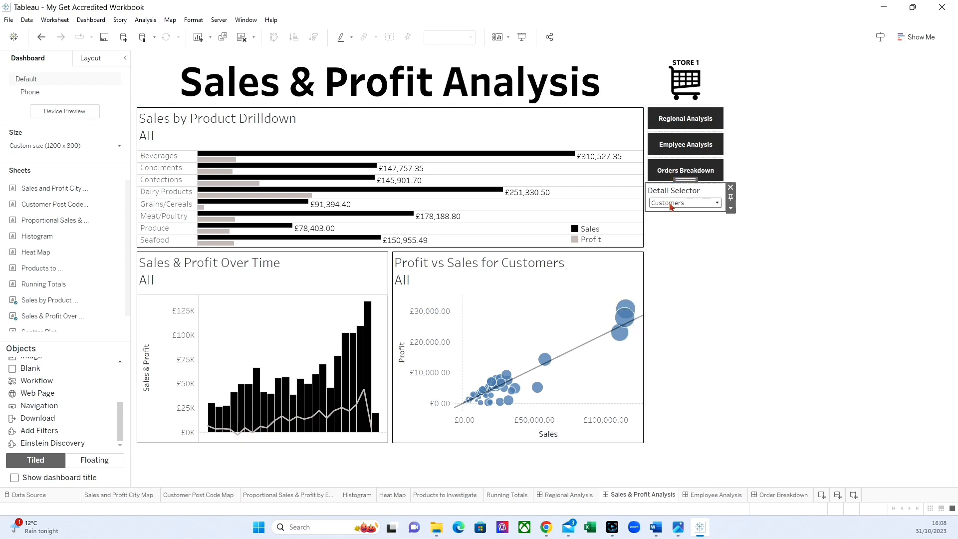
pyautogui.click(90, 58)
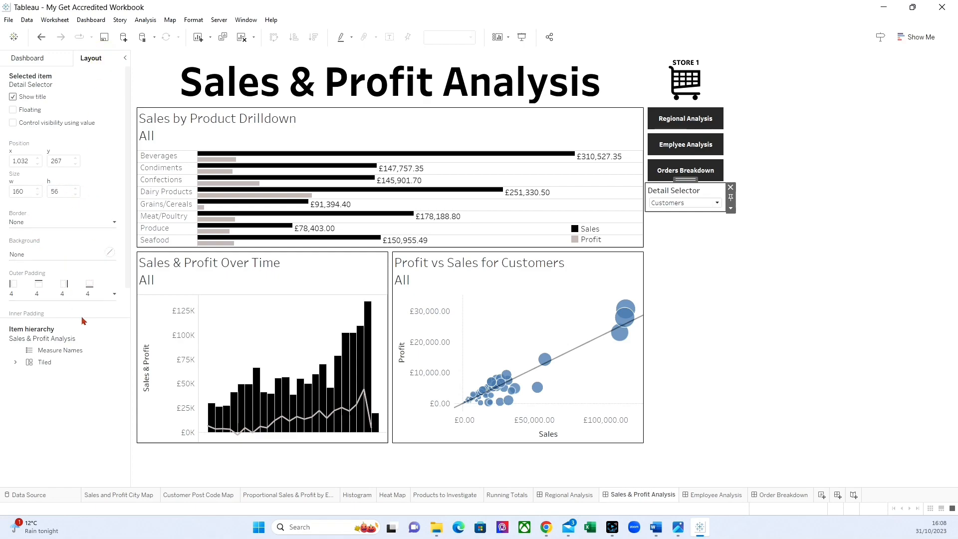
pyautogui.click(115, 294)
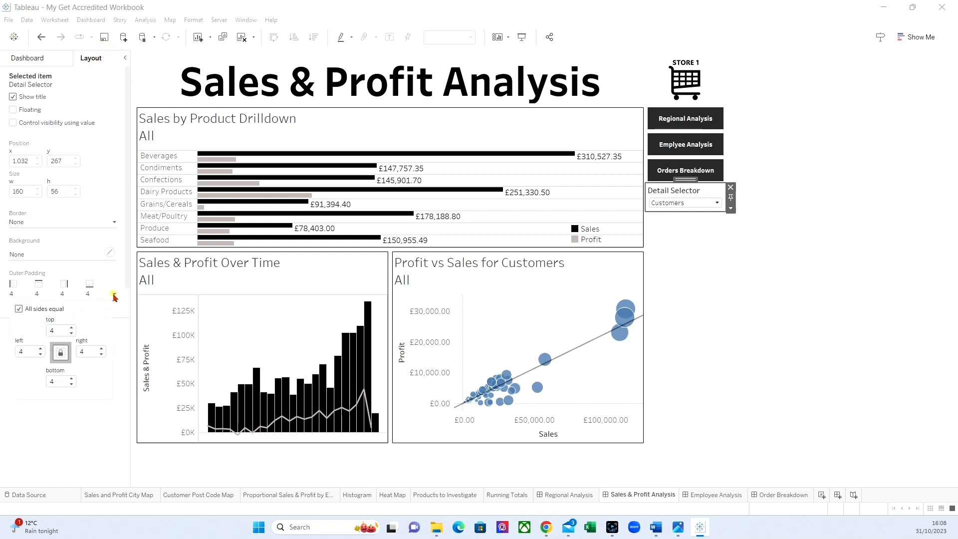
pyautogui.click(19, 309)
pyautogui.write('160')
pyautogui.press('Return')
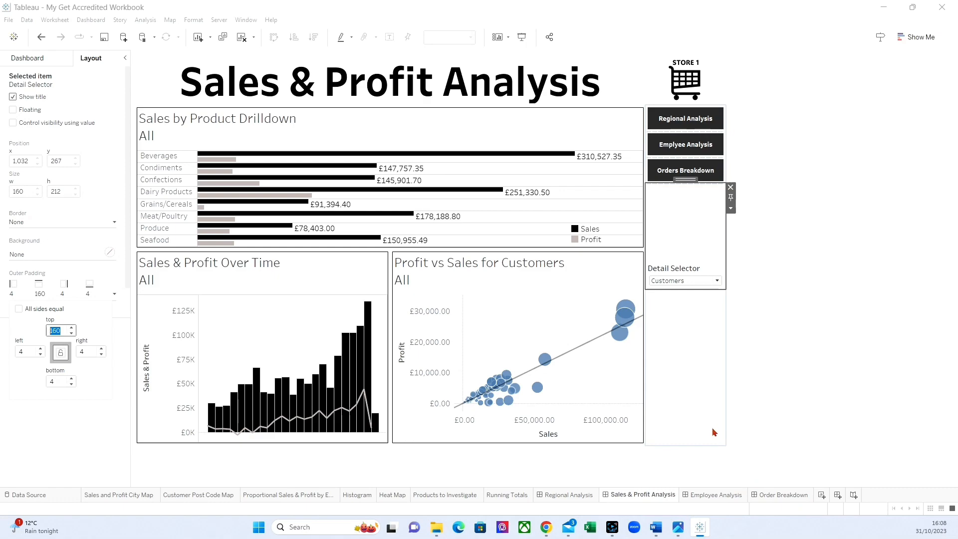
pyautogui.click(777, 380)
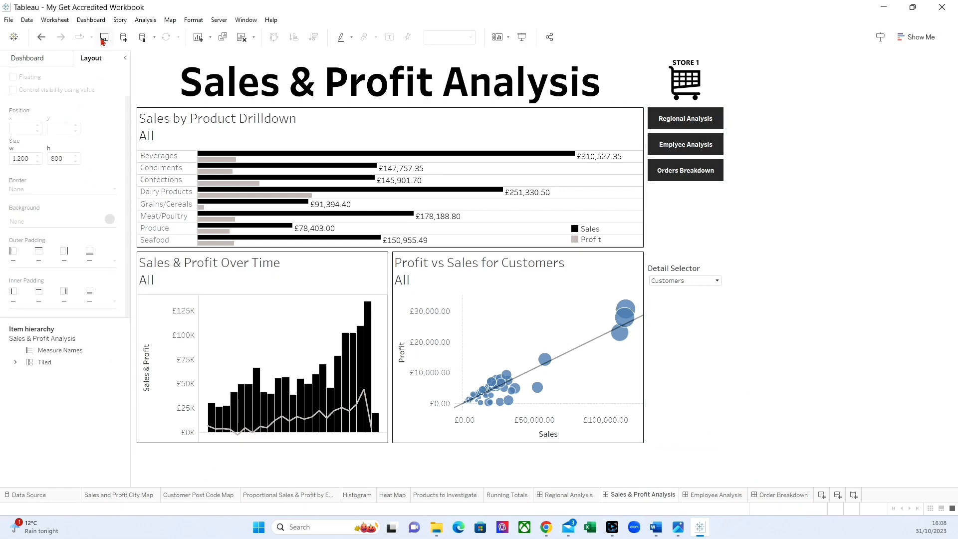
# Step: Add a navigation button below Regional Analysis on the Order Breakdown dashboard, with Sales & Profit Analysis as its destination
pyautogui.click(779, 495)
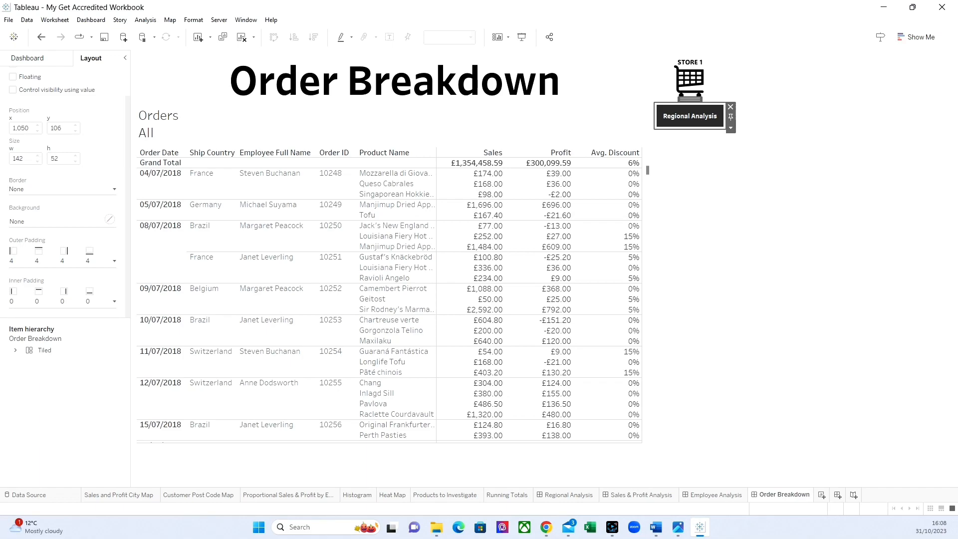
pyautogui.click(42, 55)
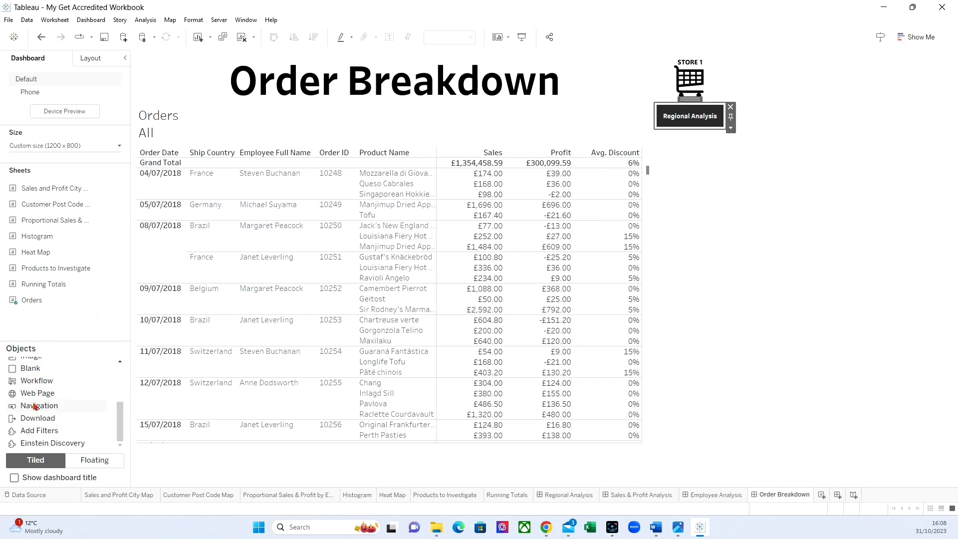
pyautogui.moveTo(39, 405); pyautogui.dragTo(708, 319)
pyautogui.moveTo(689, 227); pyautogui.dragTo(688, 226)
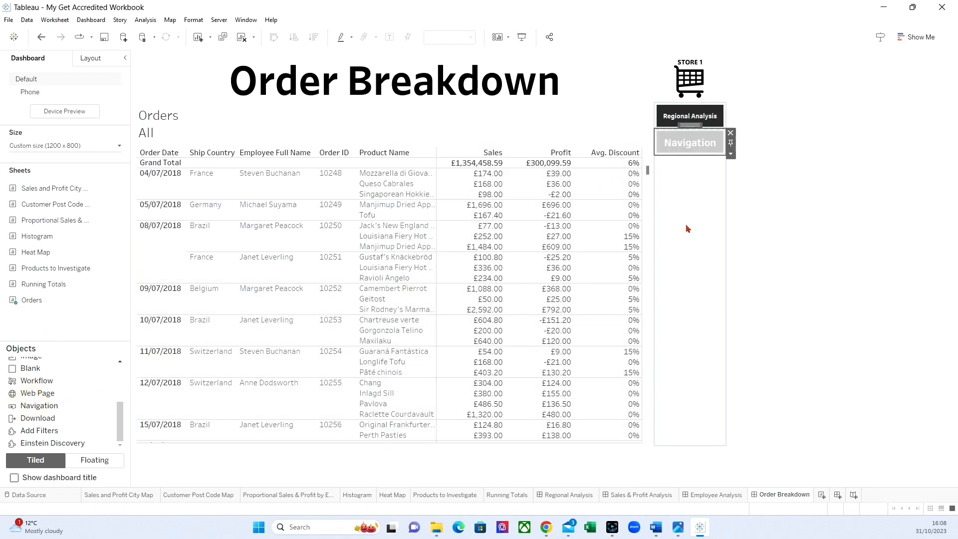
pyautogui.click(731, 154)
pyautogui.click(745, 170)
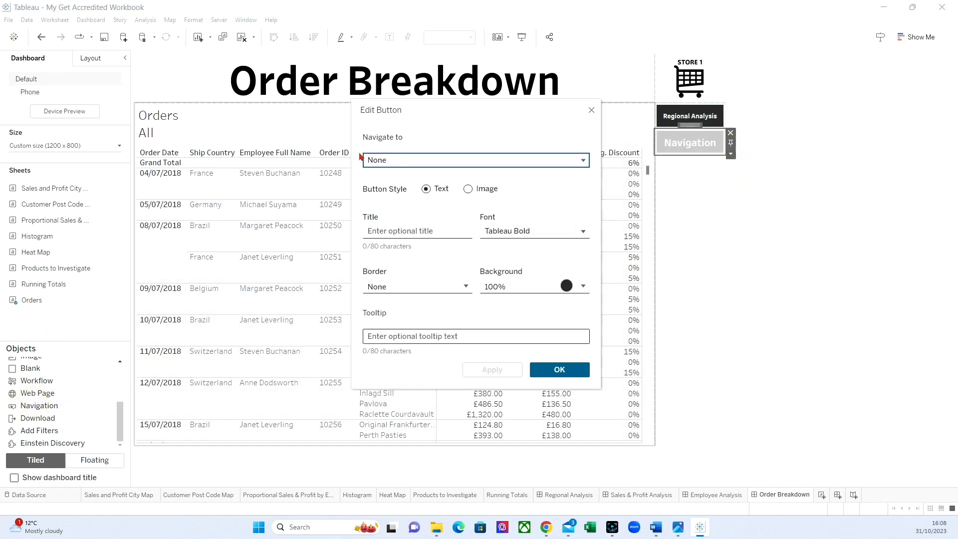
pyautogui.click(402, 161)
pyautogui.scroll(-2, 413, 253)
pyautogui.click(413, 266)
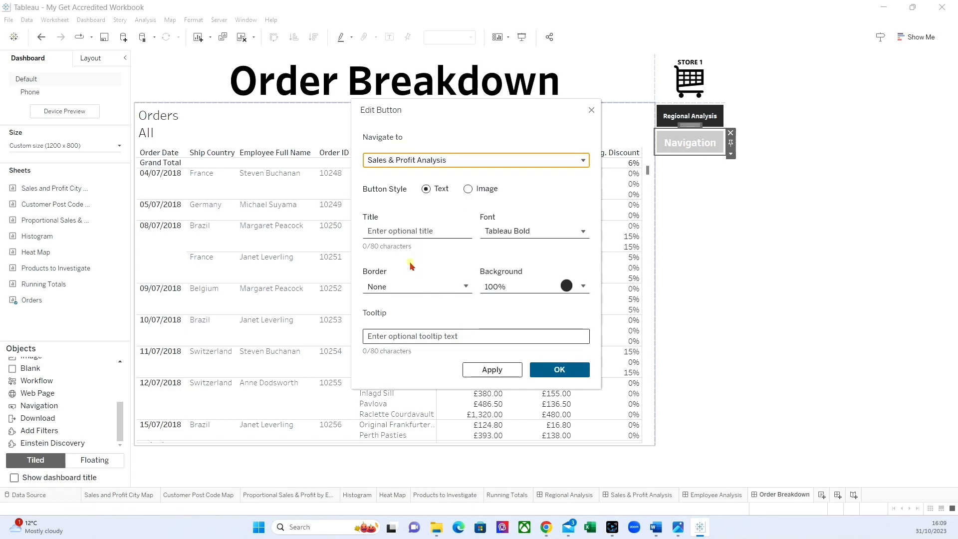
# Step: Title the Order Breakdown dashboard's new button Sales & Profit Analysis, set its font size to 8 and accept the settings
pyautogui.click(390, 230)
pyautogui.write('Sal')
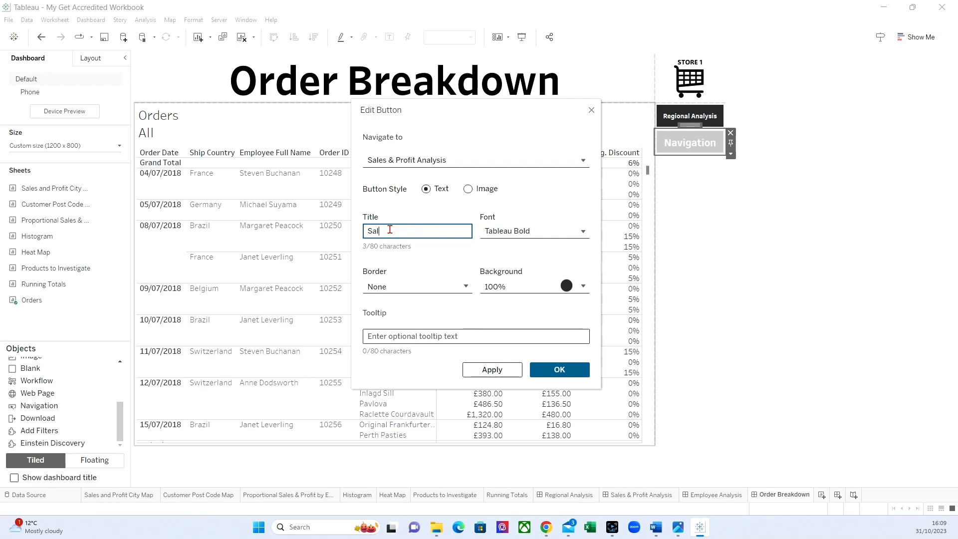
pyautogui.write('es & Profit Analysis')
pyautogui.click(506, 229)
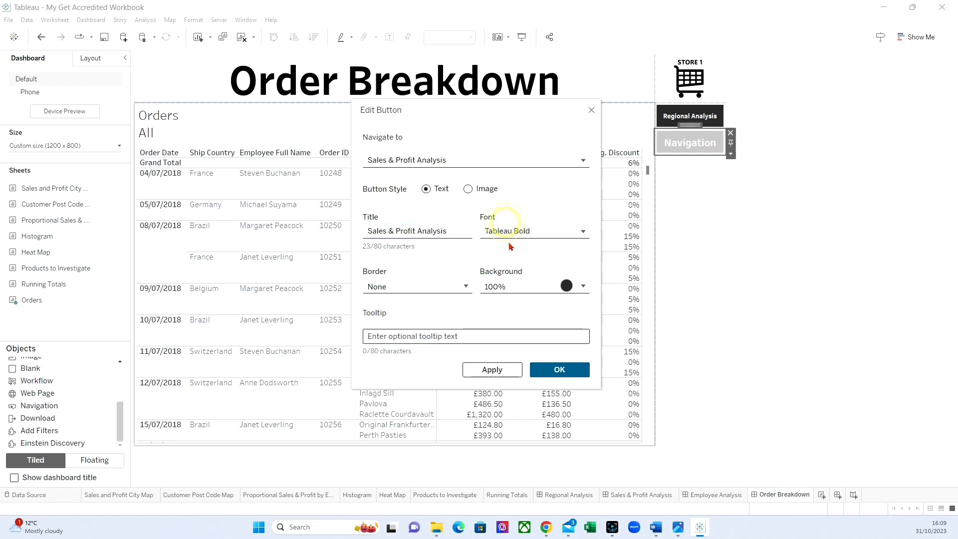
pyautogui.click(508, 276)
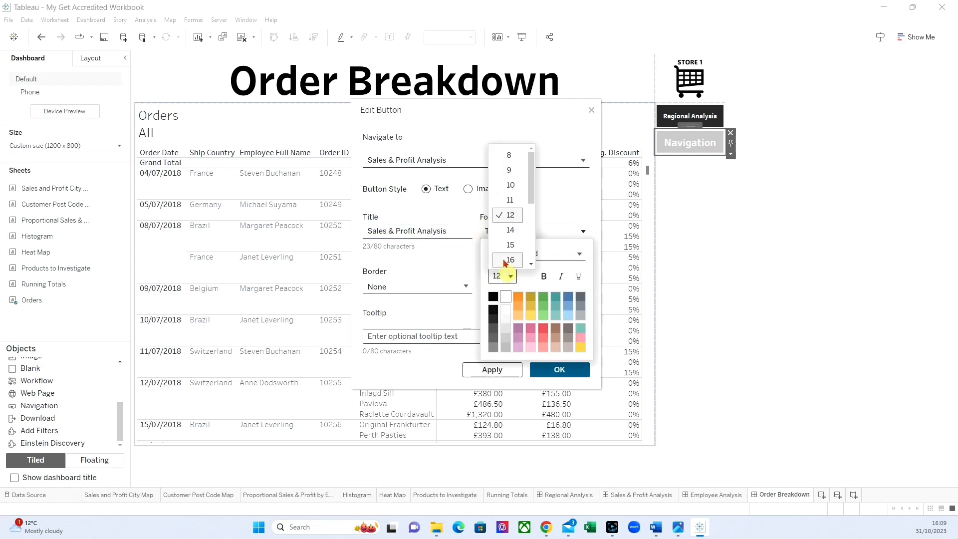
pyautogui.click(509, 155)
pyautogui.click(560, 369)
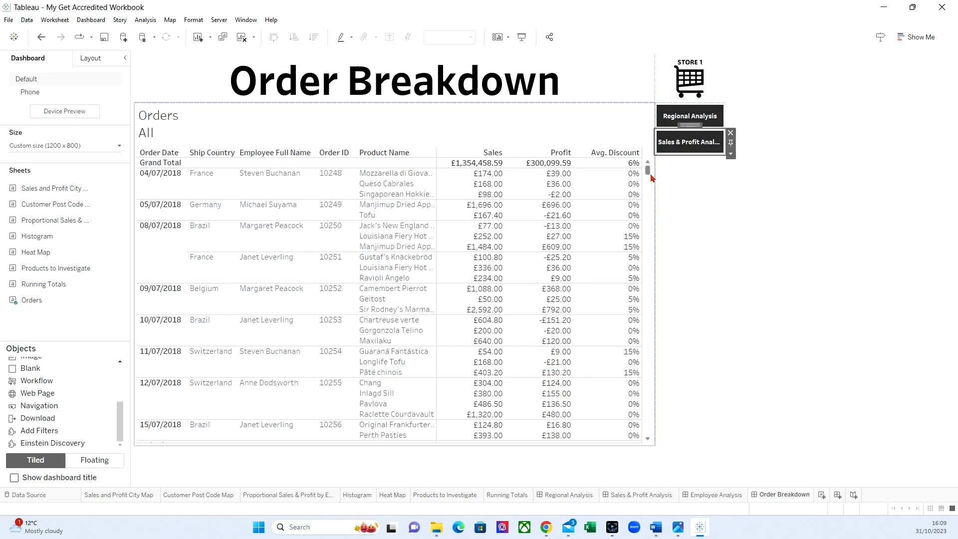
# Step: Add a navigation button below Sales & Profit Analysis on the Order Breakdown dashboard, with Employee Analysis as its destination
pyautogui.click(692, 173)
pyautogui.moveTo(692, 174); pyautogui.dragTo(692, 172)
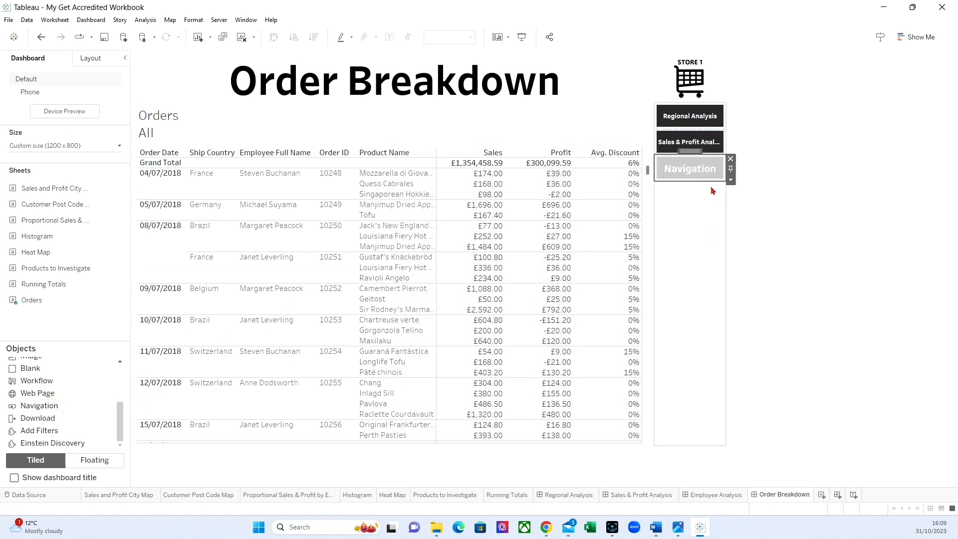
pyautogui.click(731, 180)
pyautogui.click(749, 187)
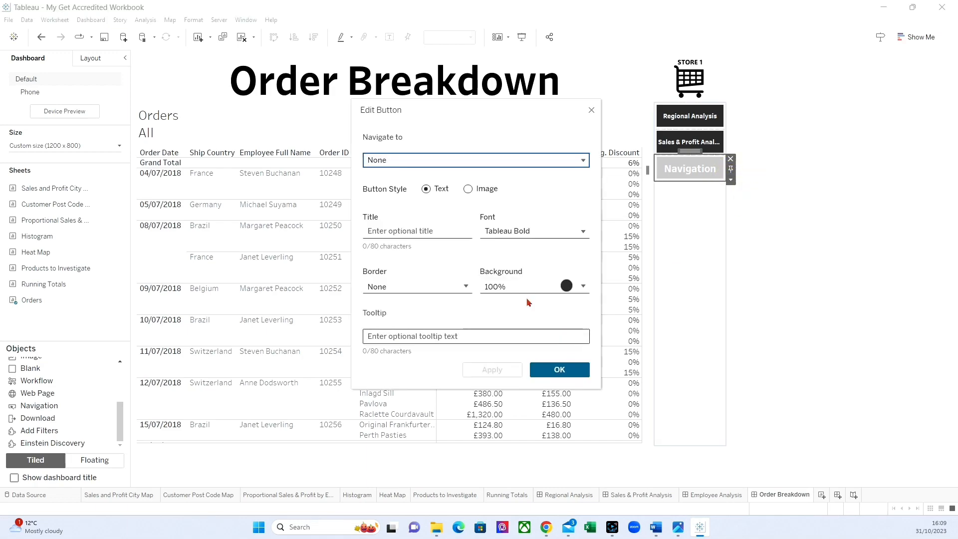
pyautogui.click(394, 160)
pyautogui.click(397, 227)
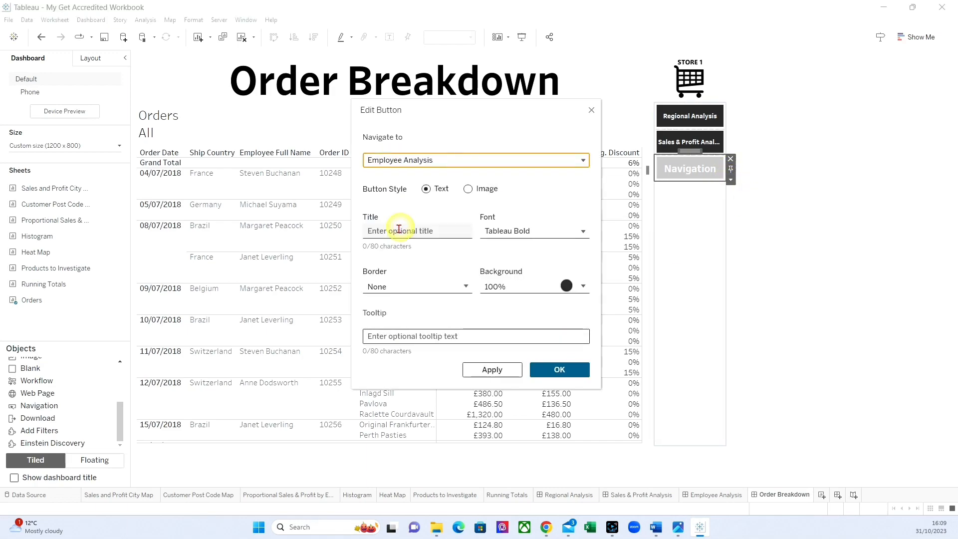
# Step: Title the new navigation button Employee Analysis, set its font size to 8 and accept the settings
pyautogui.click(395, 232)
pyautogui.write('Emplo')
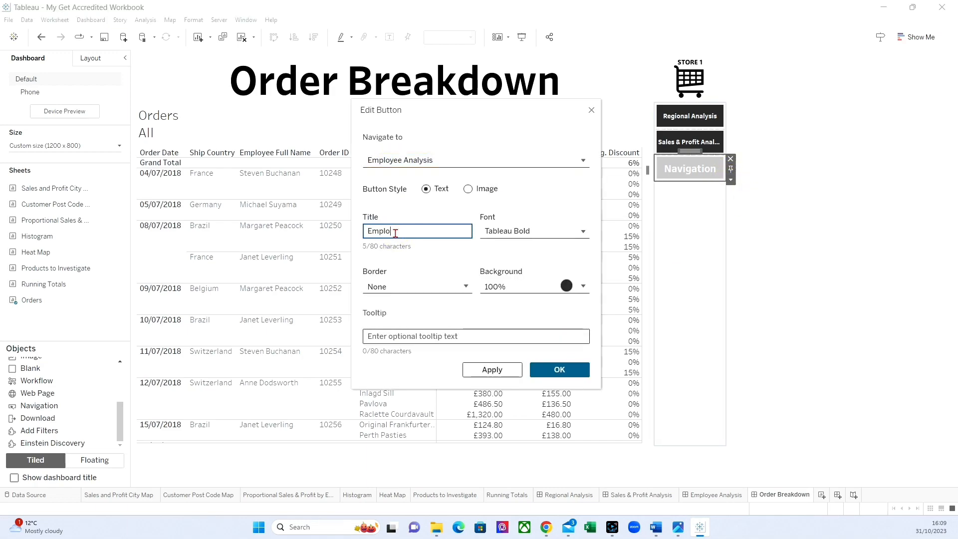
pyautogui.write('yee Analysis')
pyautogui.click(502, 231)
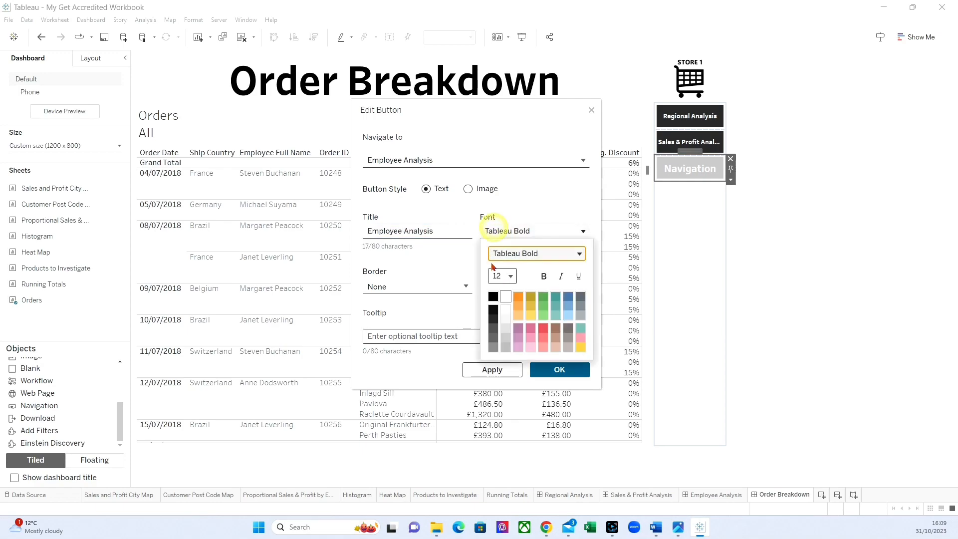
pyautogui.click(504, 277)
pyautogui.click(508, 155)
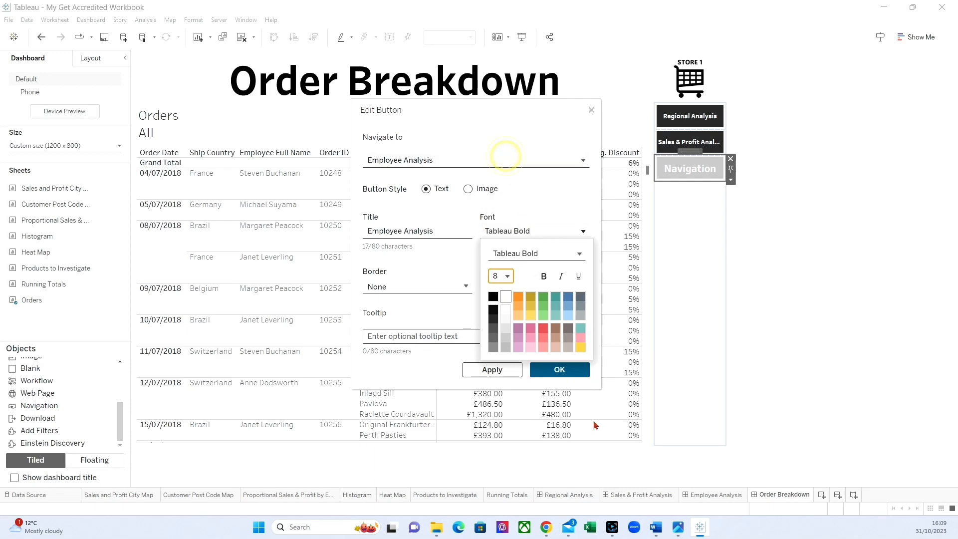
pyautogui.click(559, 369)
pyautogui.click(560, 369)
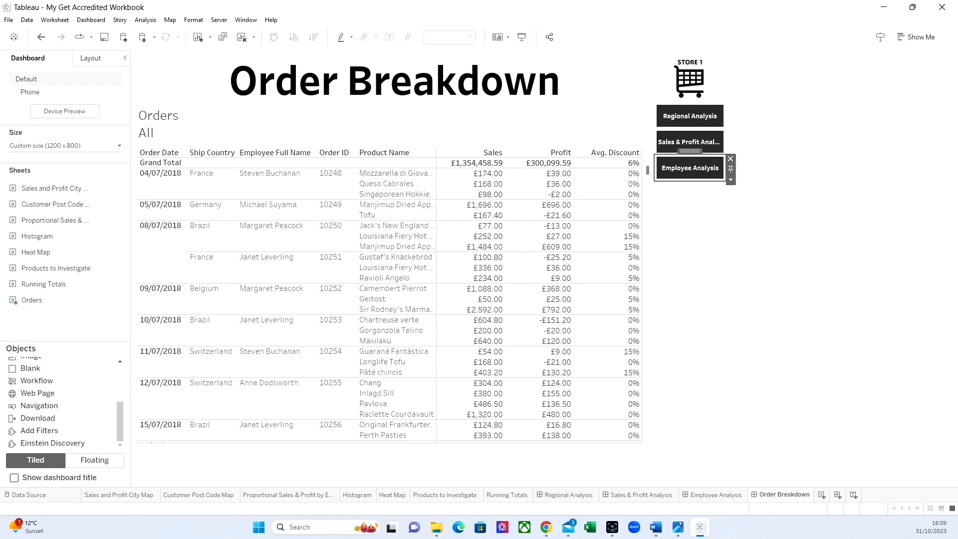
# Step: Start a new filter action on the Employee Analysis dashboard
pyautogui.scroll(-3, 549, 429)
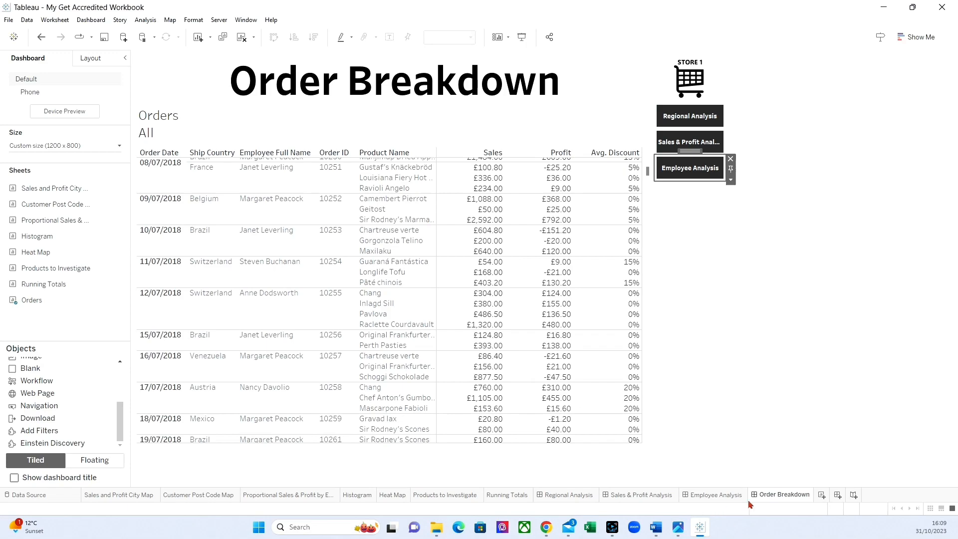
pyautogui.click(718, 495)
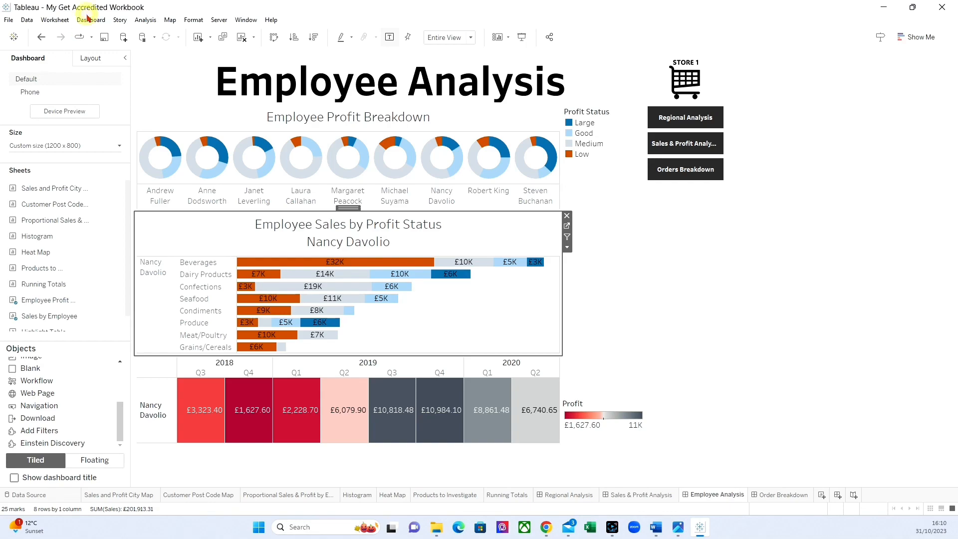
pyautogui.click(88, 19)
pyautogui.click(103, 144)
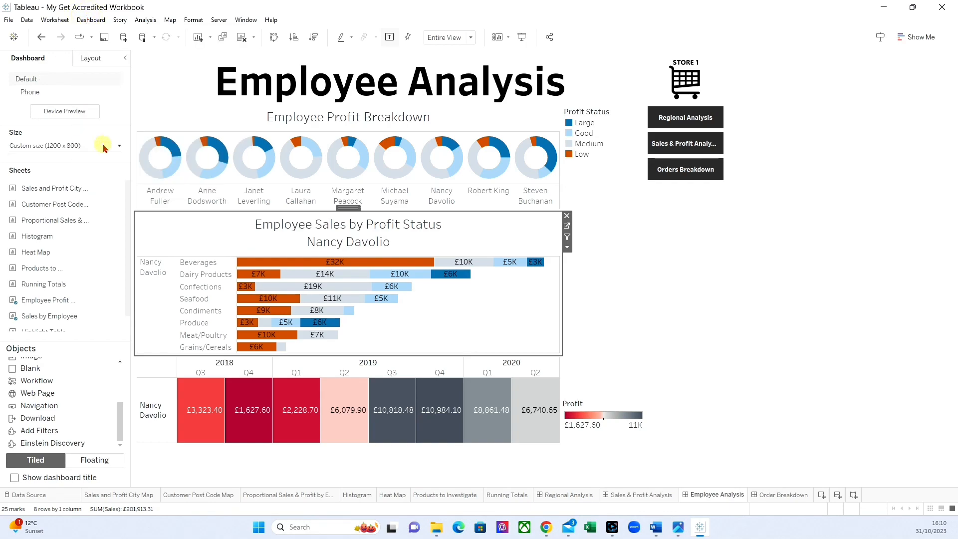
pyautogui.click(353, 328)
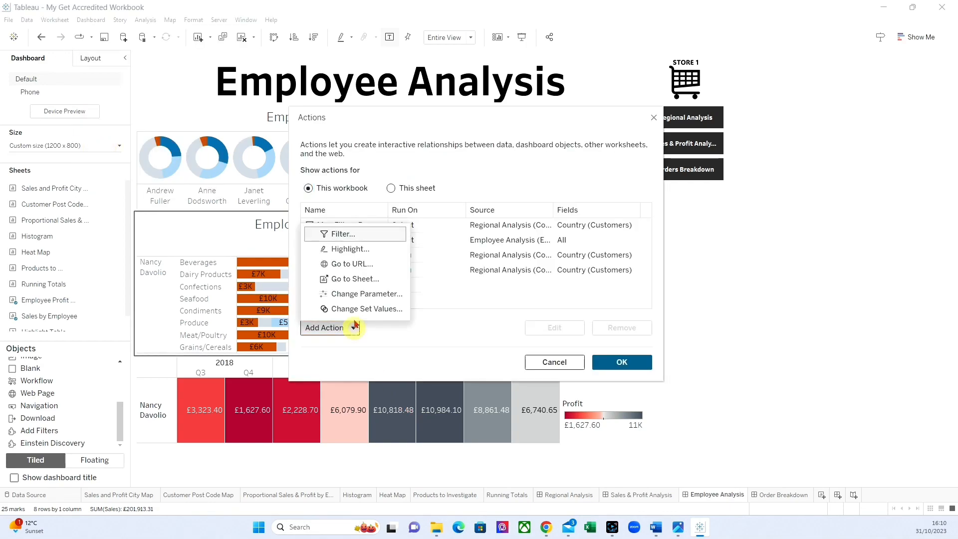
pyautogui.click(350, 235)
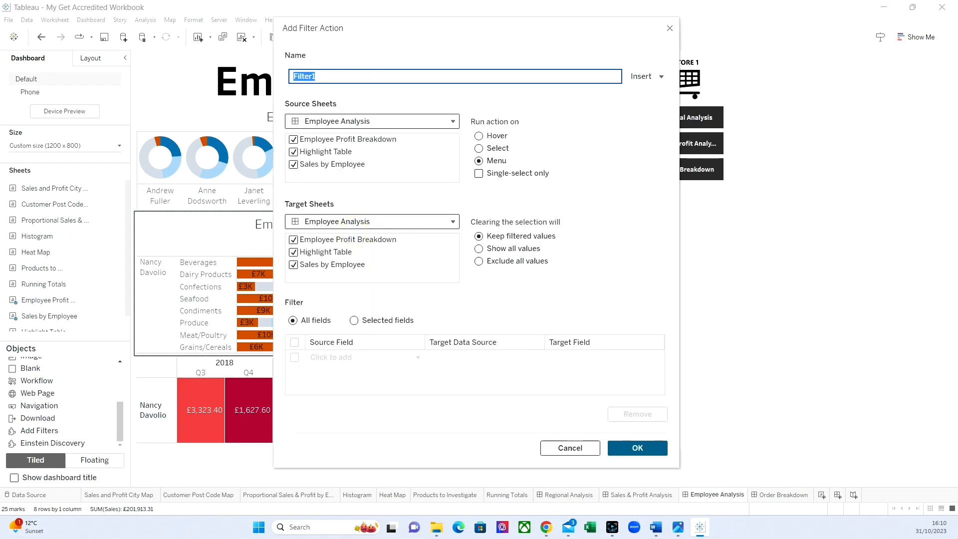
# Step: Name the filter action "Click here to see the Order Breakdown for <Employee Full Name>", using the inserted field for the last part
pyautogui.write('Click here to see the Order Breakdow')
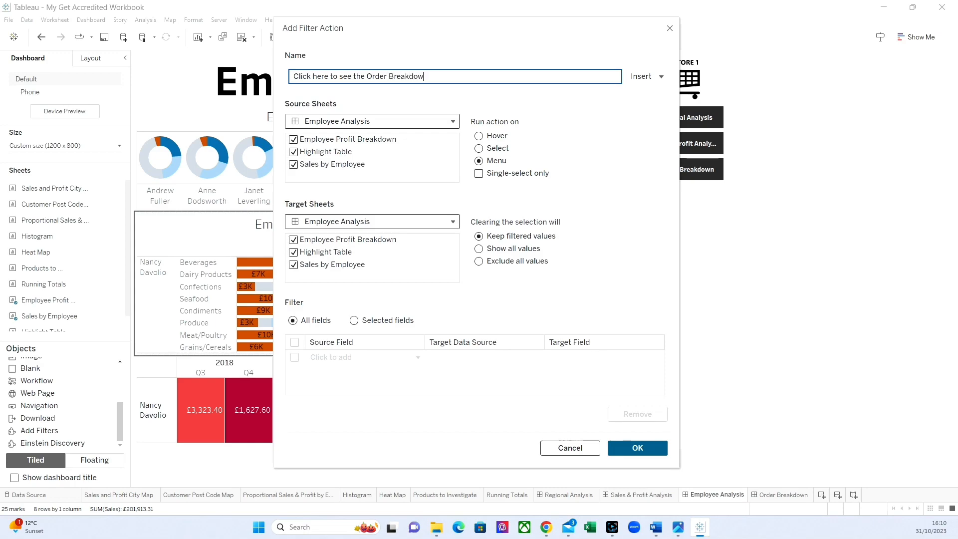
pyautogui.write('n for')
pyautogui.click(645, 76)
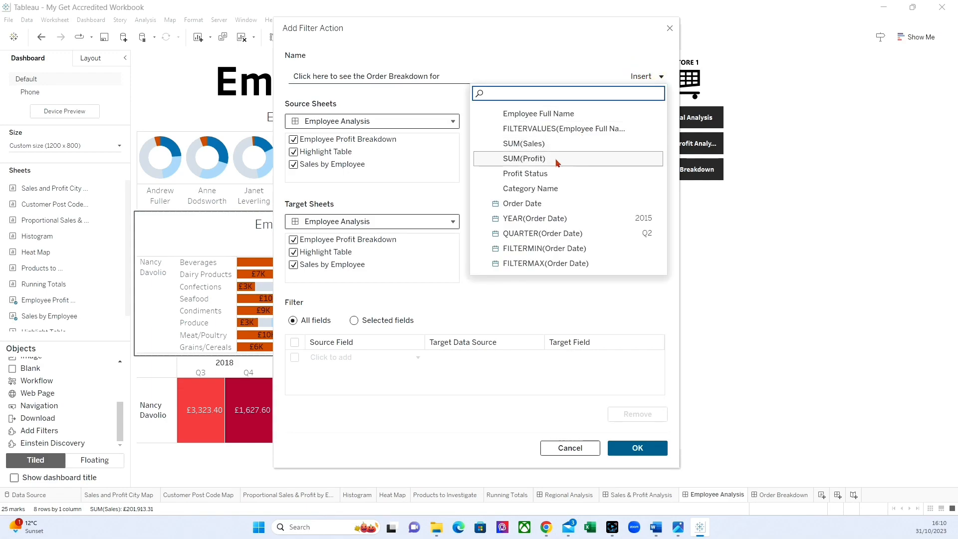
pyautogui.click(532, 115)
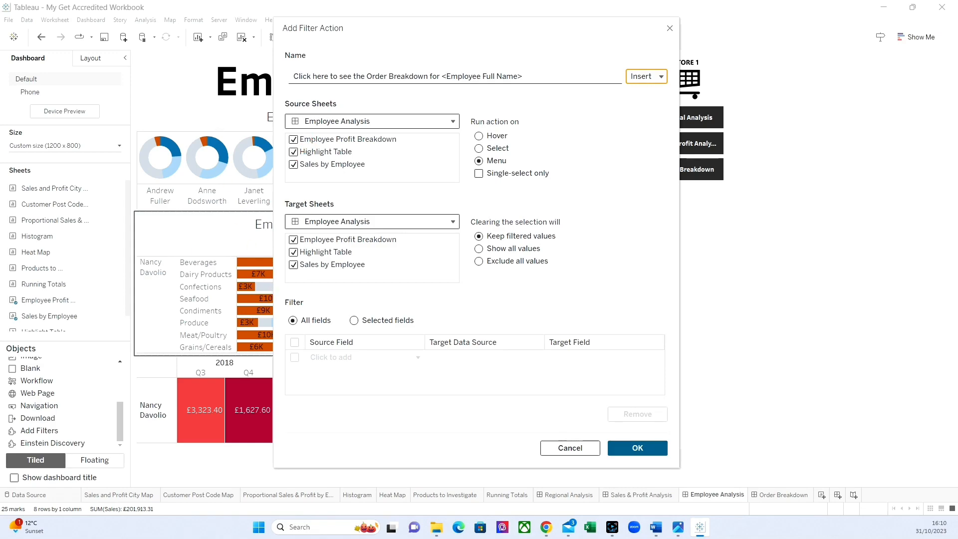
# Step: Restrict the filter action to single-select, target the Order Breakdown dashboard and show all values when the selection is cleared
pyautogui.click(479, 173)
pyautogui.click(341, 221)
pyautogui.click(345, 255)
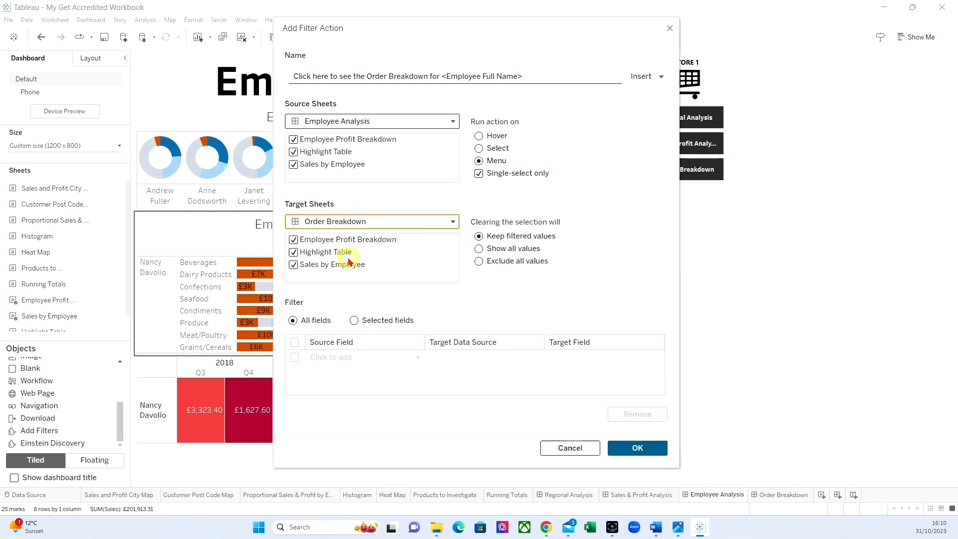
pyautogui.click(480, 248)
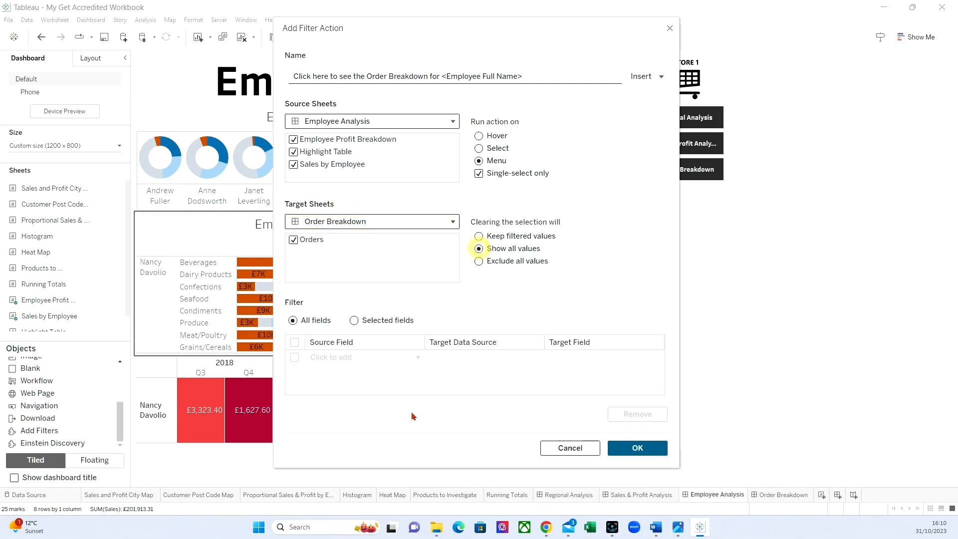
# Step: Limit the filter action to the selected field Employee Full Name and accept the action and the workbook's actions list
pyautogui.click(354, 320)
pyautogui.click(359, 357)
pyautogui.scroll(-10, 358, 243)
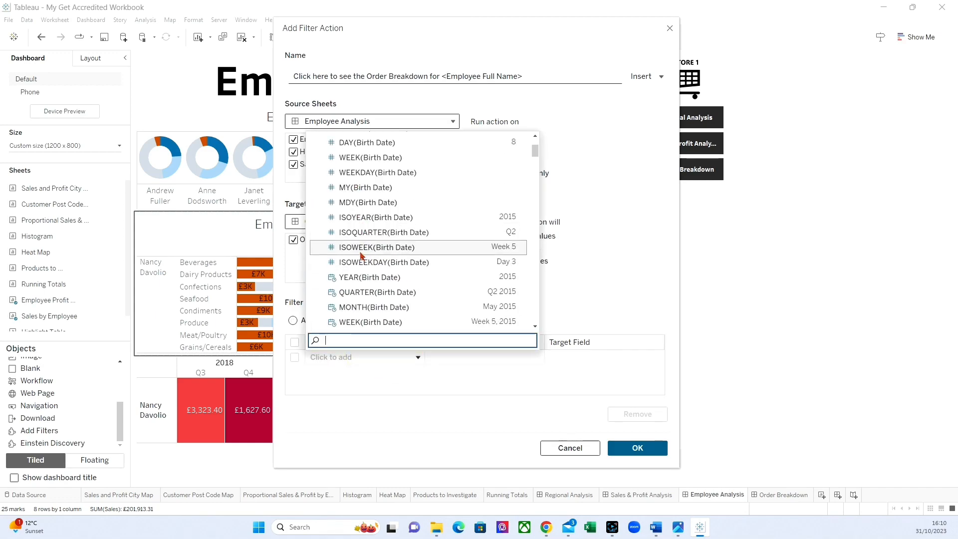
pyautogui.scroll(-6, 355, 234)
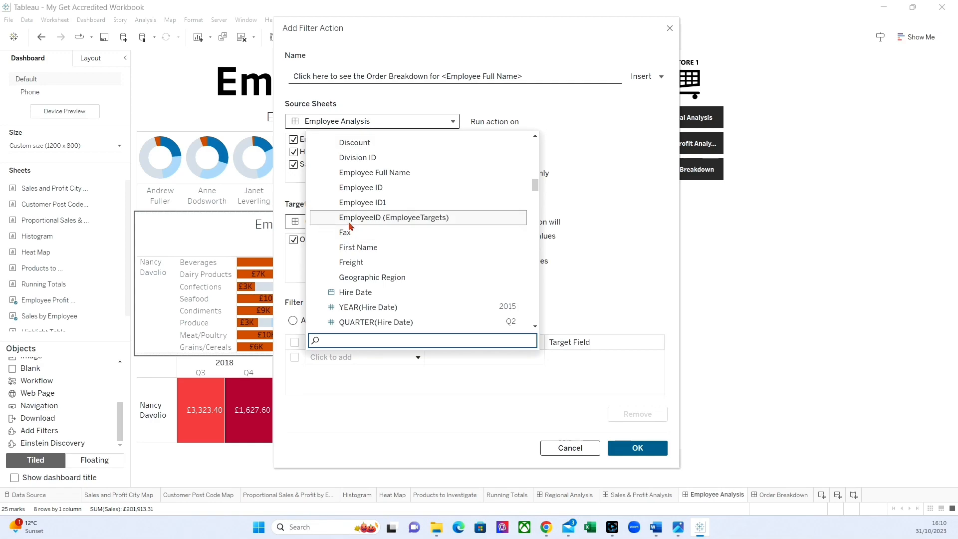
pyautogui.click(355, 171)
pyautogui.click(637, 448)
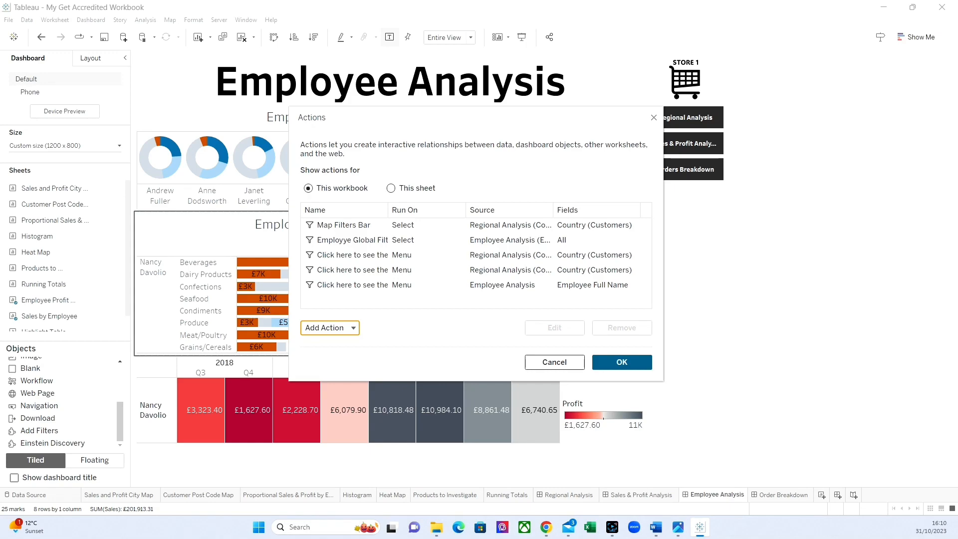
pyautogui.click(614, 362)
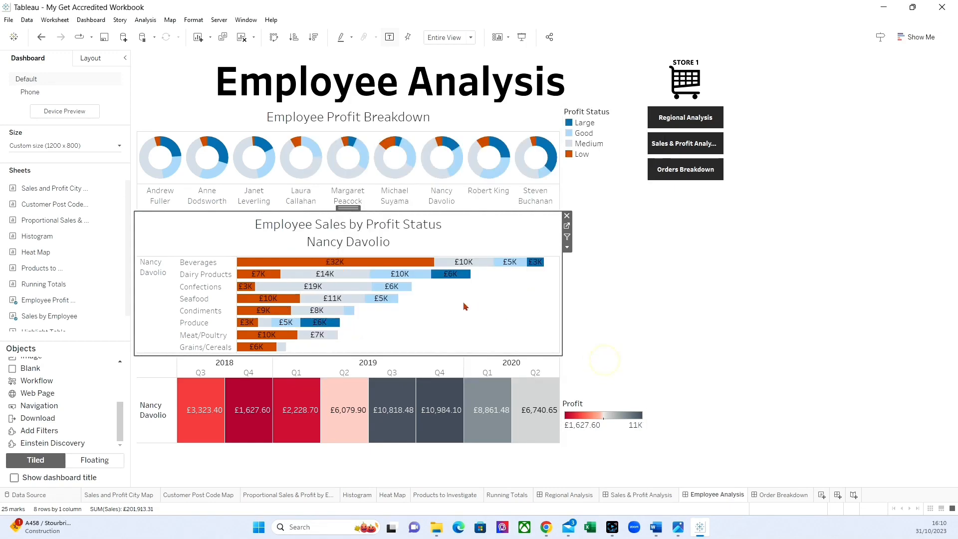
# Step: Run the new action from the Low-profit Beverages bar and append "| <Employee Full Name>" to the Orders title on Order Breakdown
pyautogui.click(318, 262)
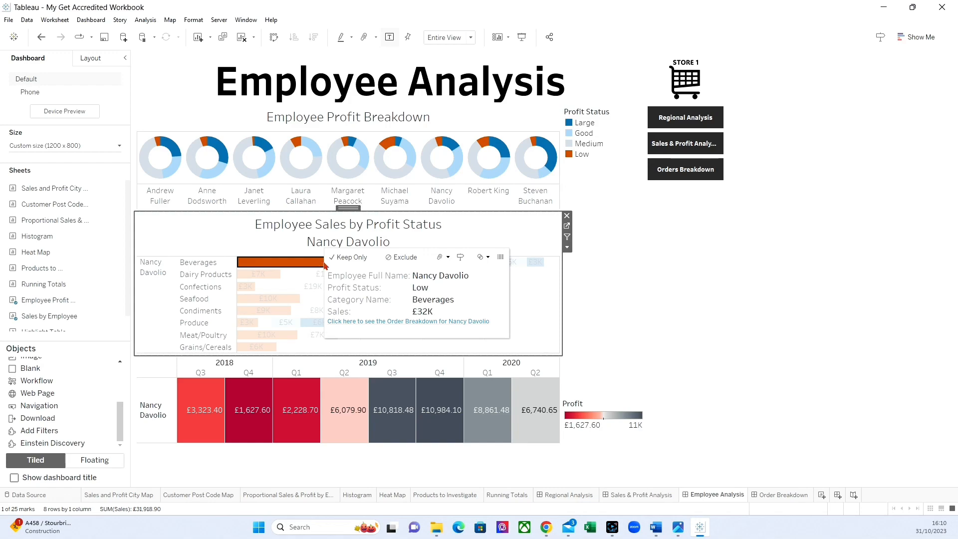
pyautogui.click(390, 322)
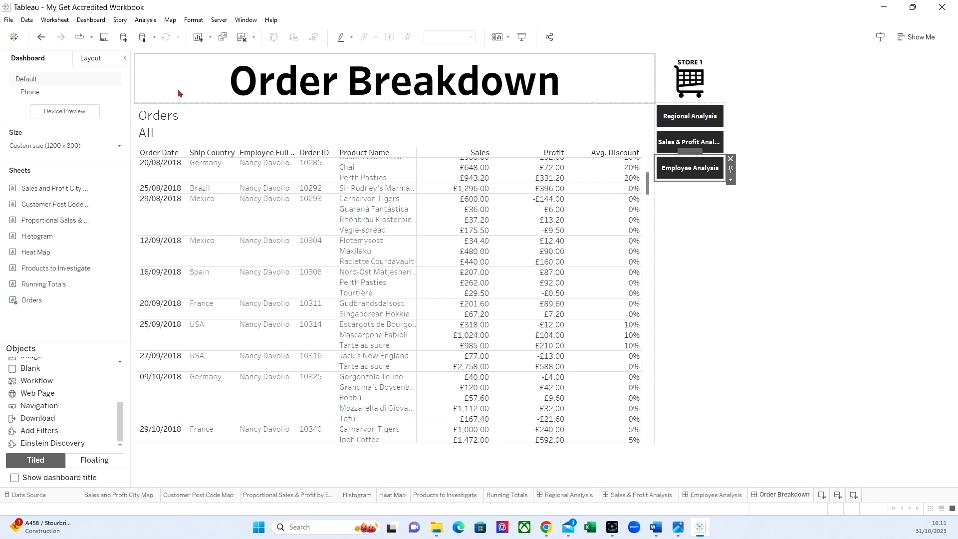
pyautogui.doubleClick(173, 117)
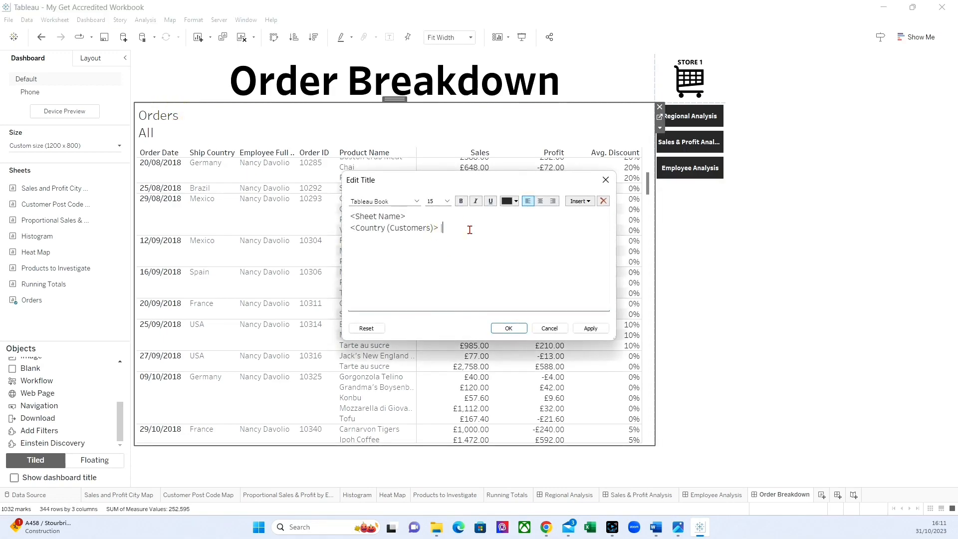
pyautogui.click(589, 201)
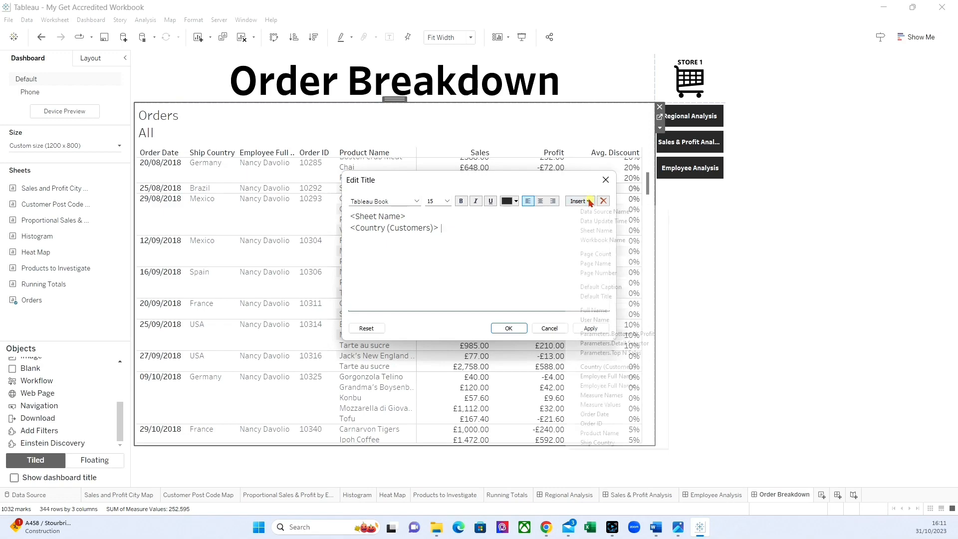
pyautogui.click(599, 376)
pyautogui.click(591, 328)
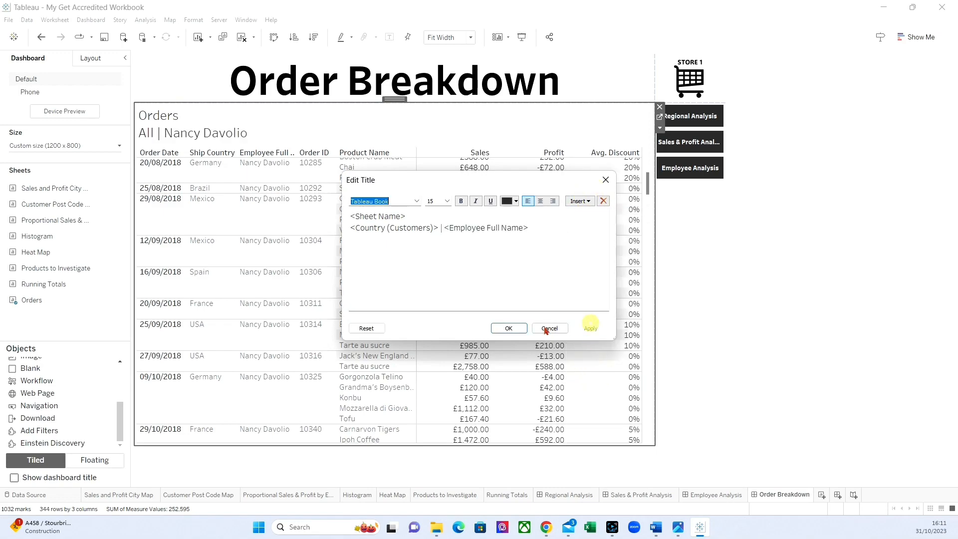
pyautogui.click(508, 329)
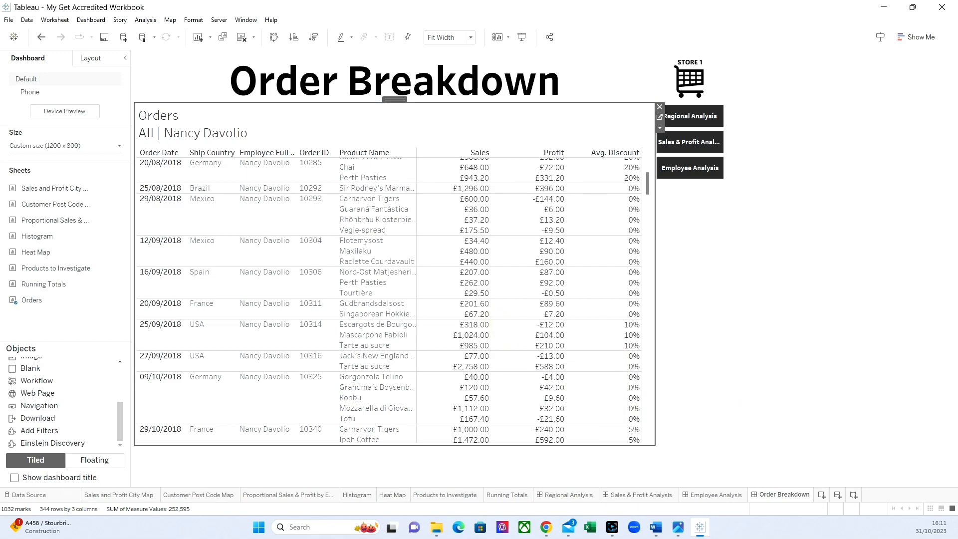
pyautogui.click(846, 392)
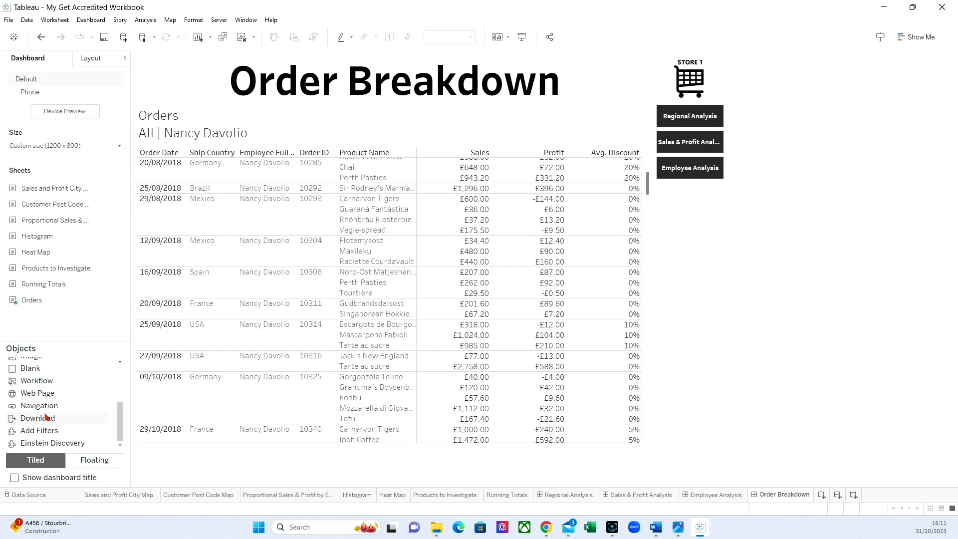
# Step: Add a download button beneath the Orders table, shrink it to a thin strip and set it to export to Crosstab
pyautogui.moveTo(46, 418); pyautogui.dragTo(231, 416)
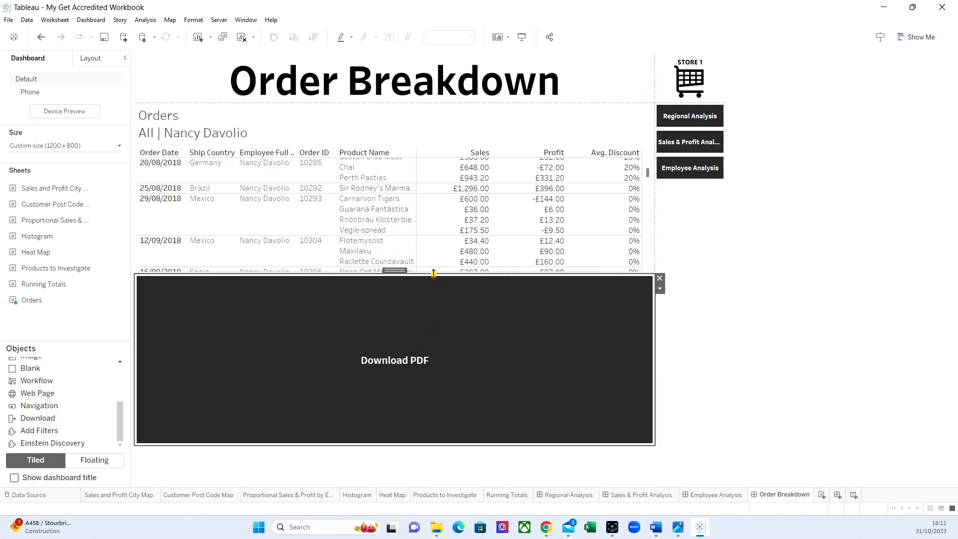
pyautogui.moveTo(434, 273); pyautogui.dragTo(434, 410)
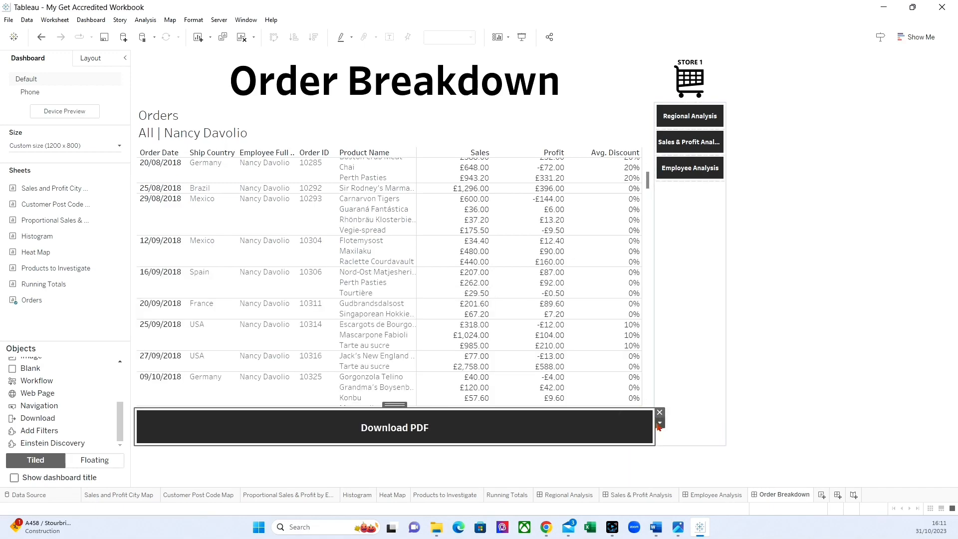
pyautogui.click(660, 422)
pyautogui.click(682, 432)
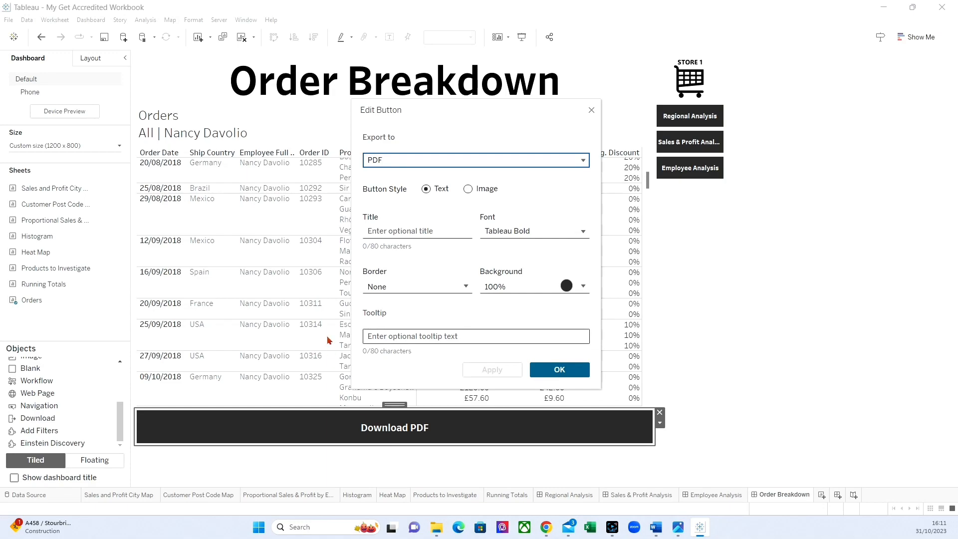
pyautogui.click(406, 158)
pyautogui.click(405, 175)
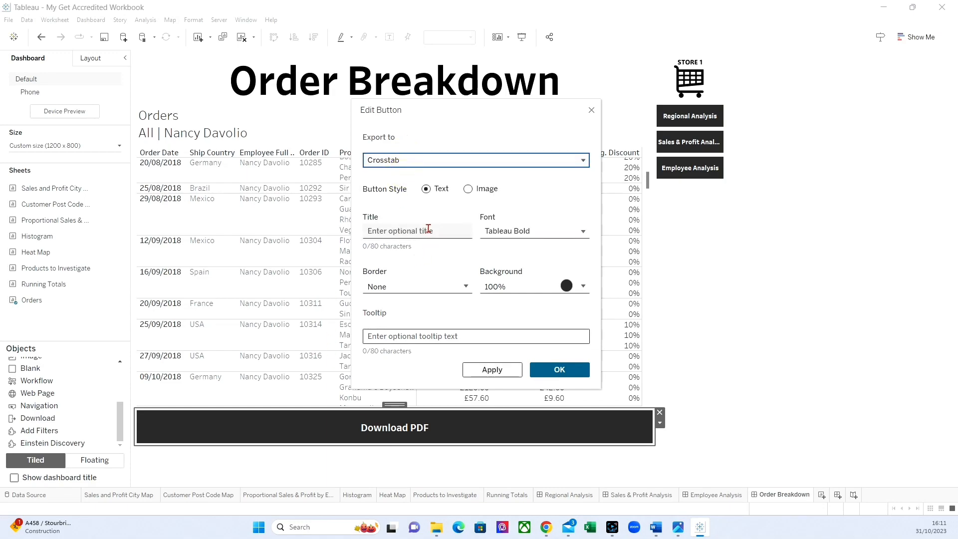
pyautogui.click(544, 371)
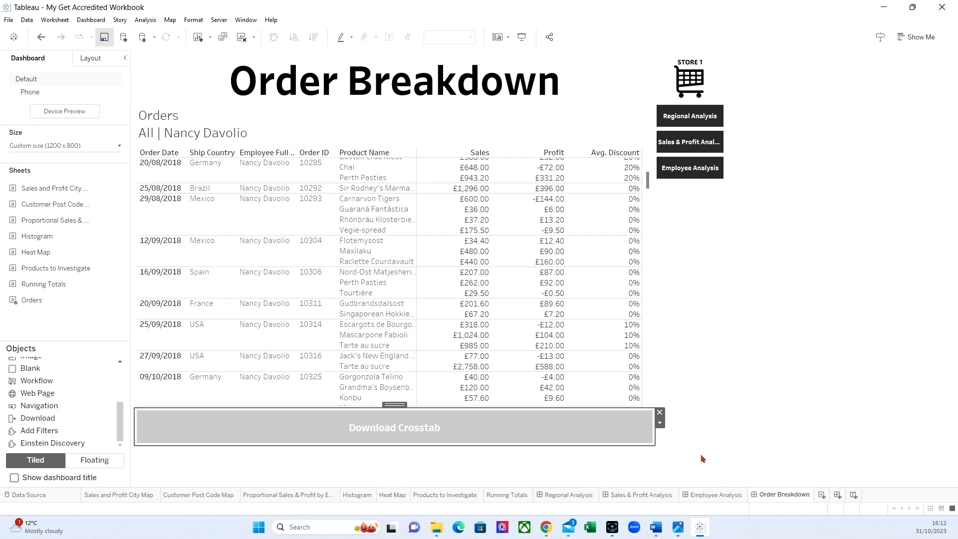
pyautogui.click(820, 370)
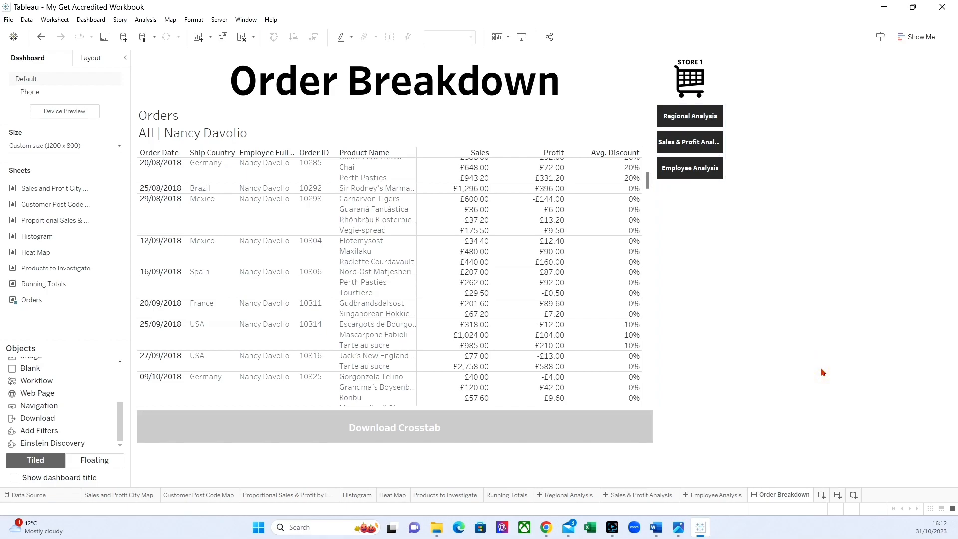